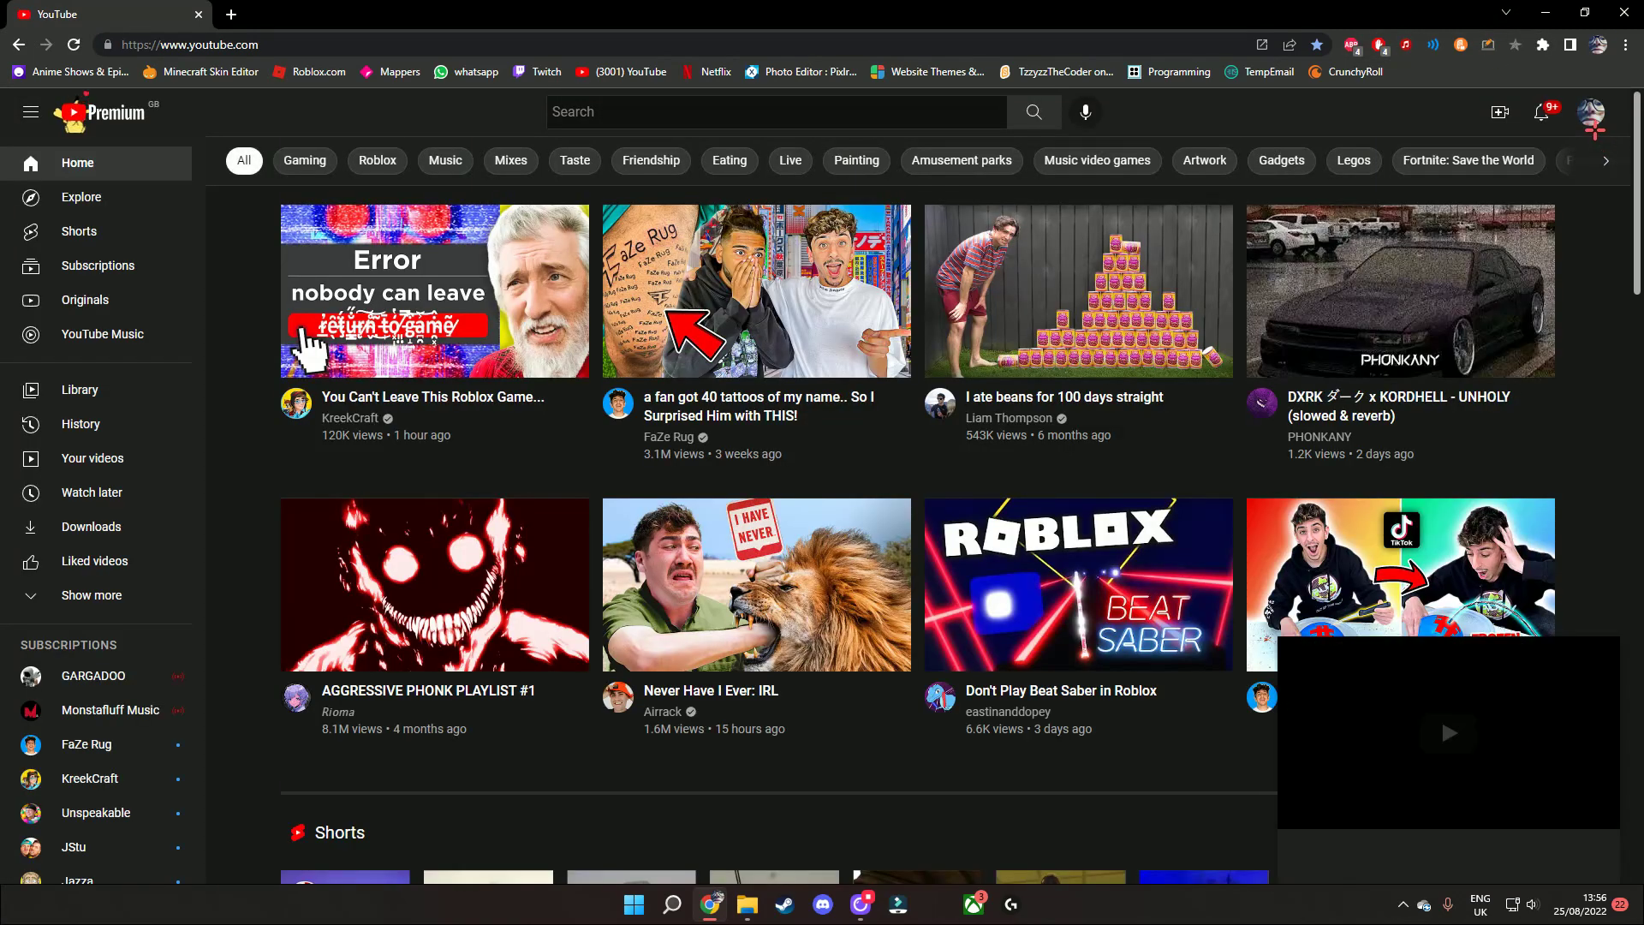
Close the mini-player in the bottom-right corner of the YouTube home page
left_click(1602, 653)
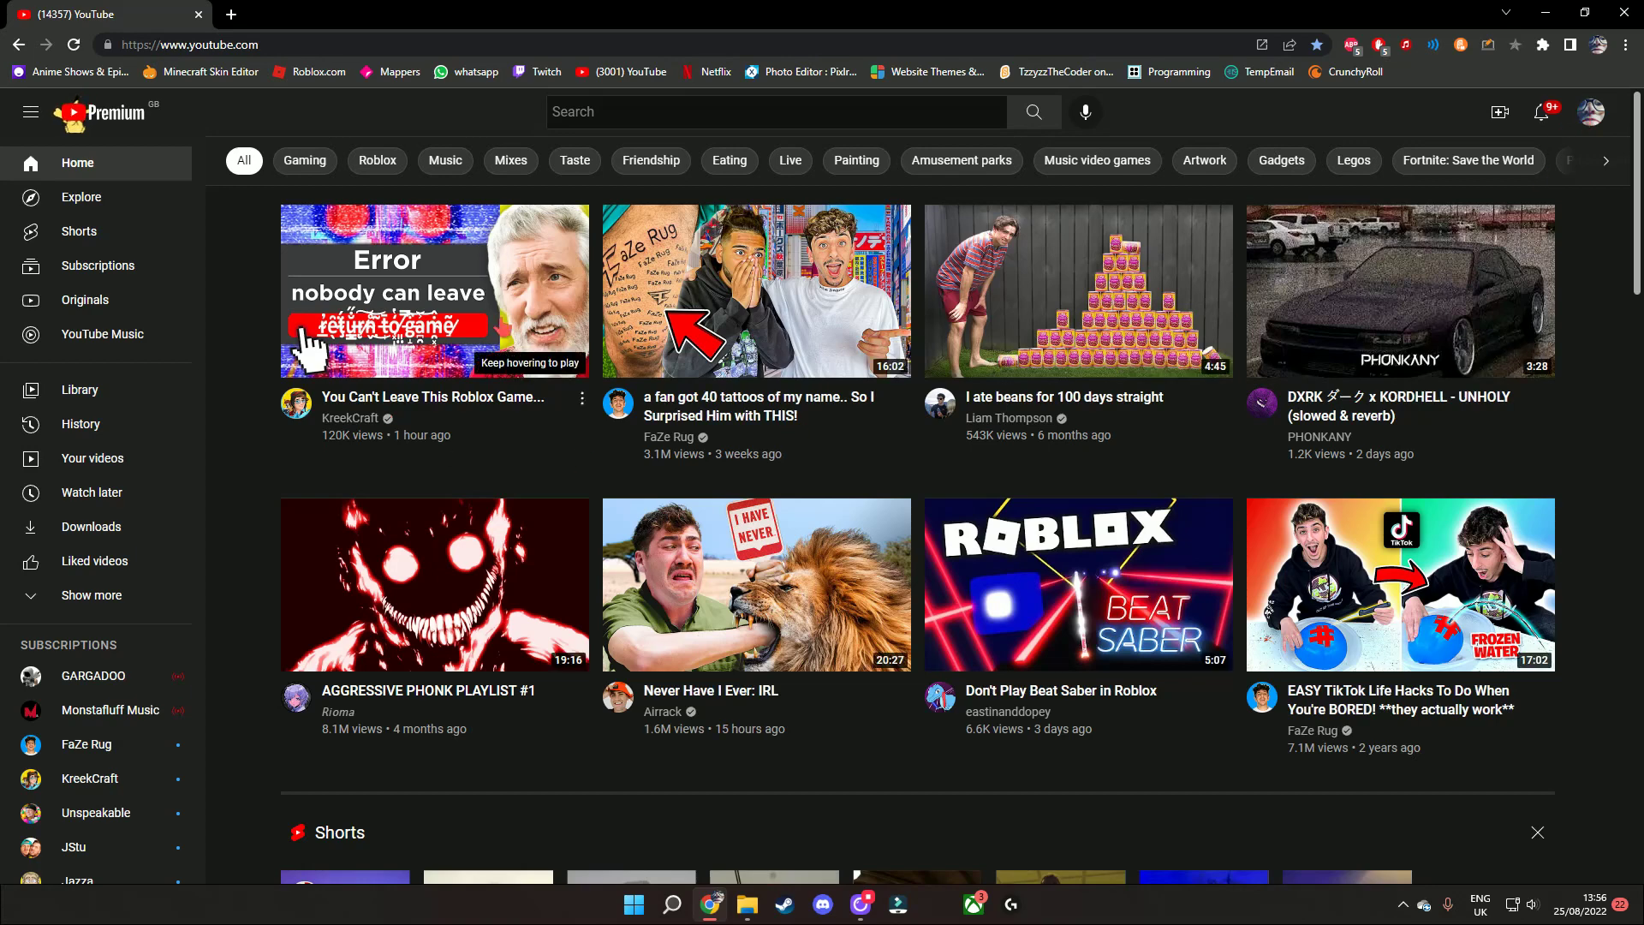
Search 'onerepublic' and open the 'I Ain't Worried' music video, paused at the start
left_click(742, 113)
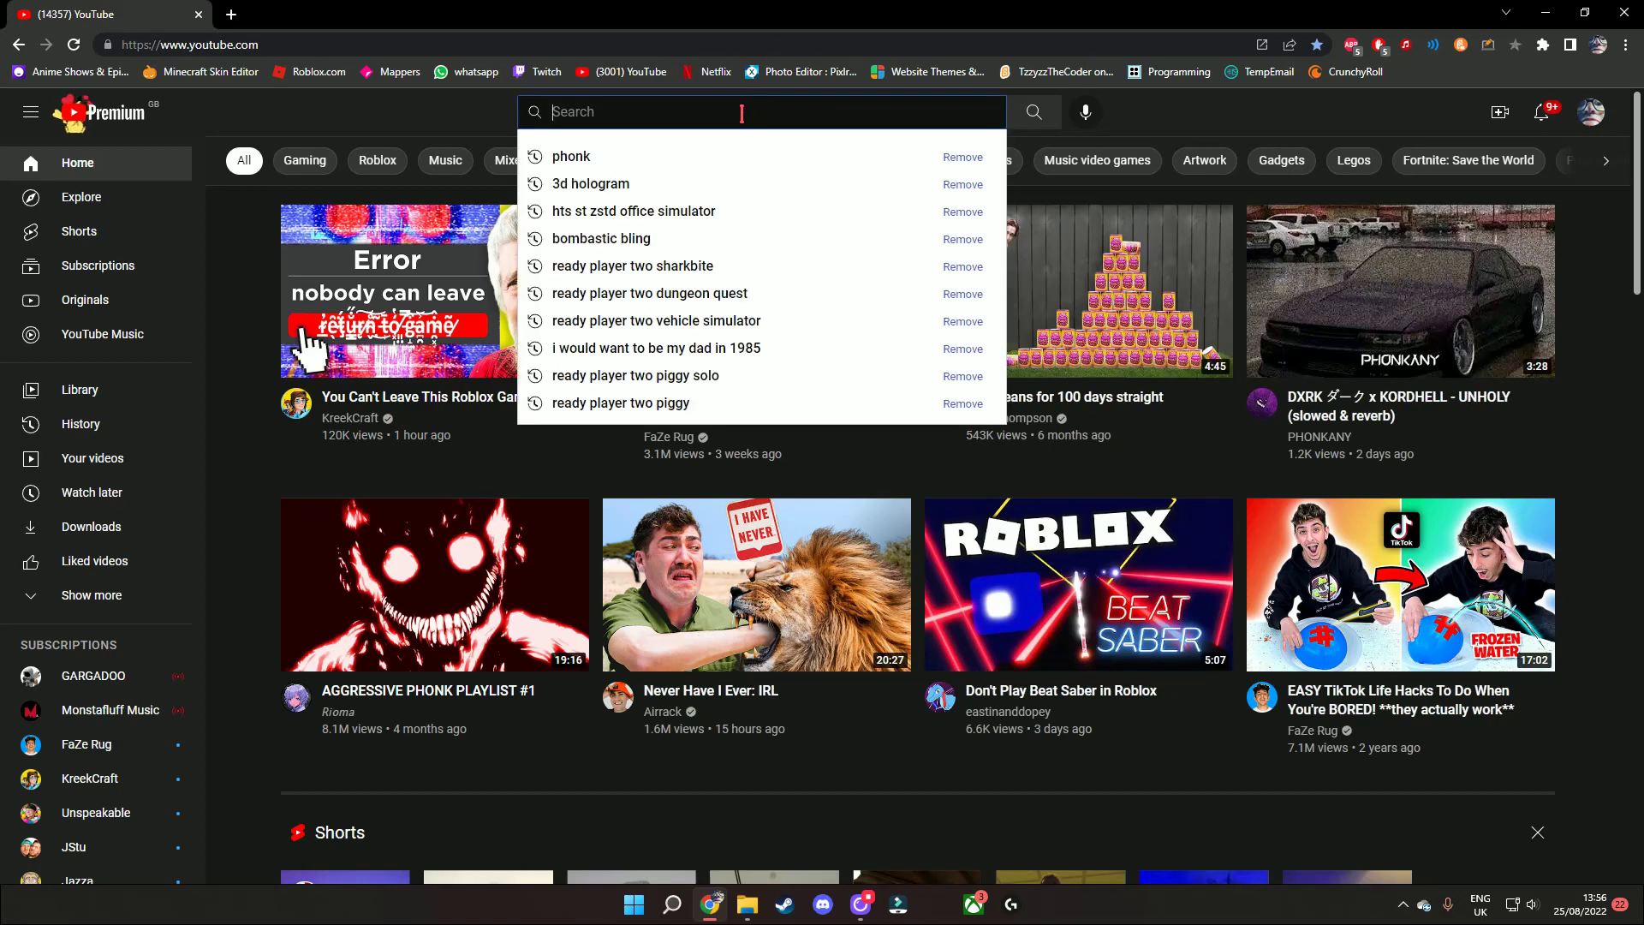
type("one")
key("BackSpace")
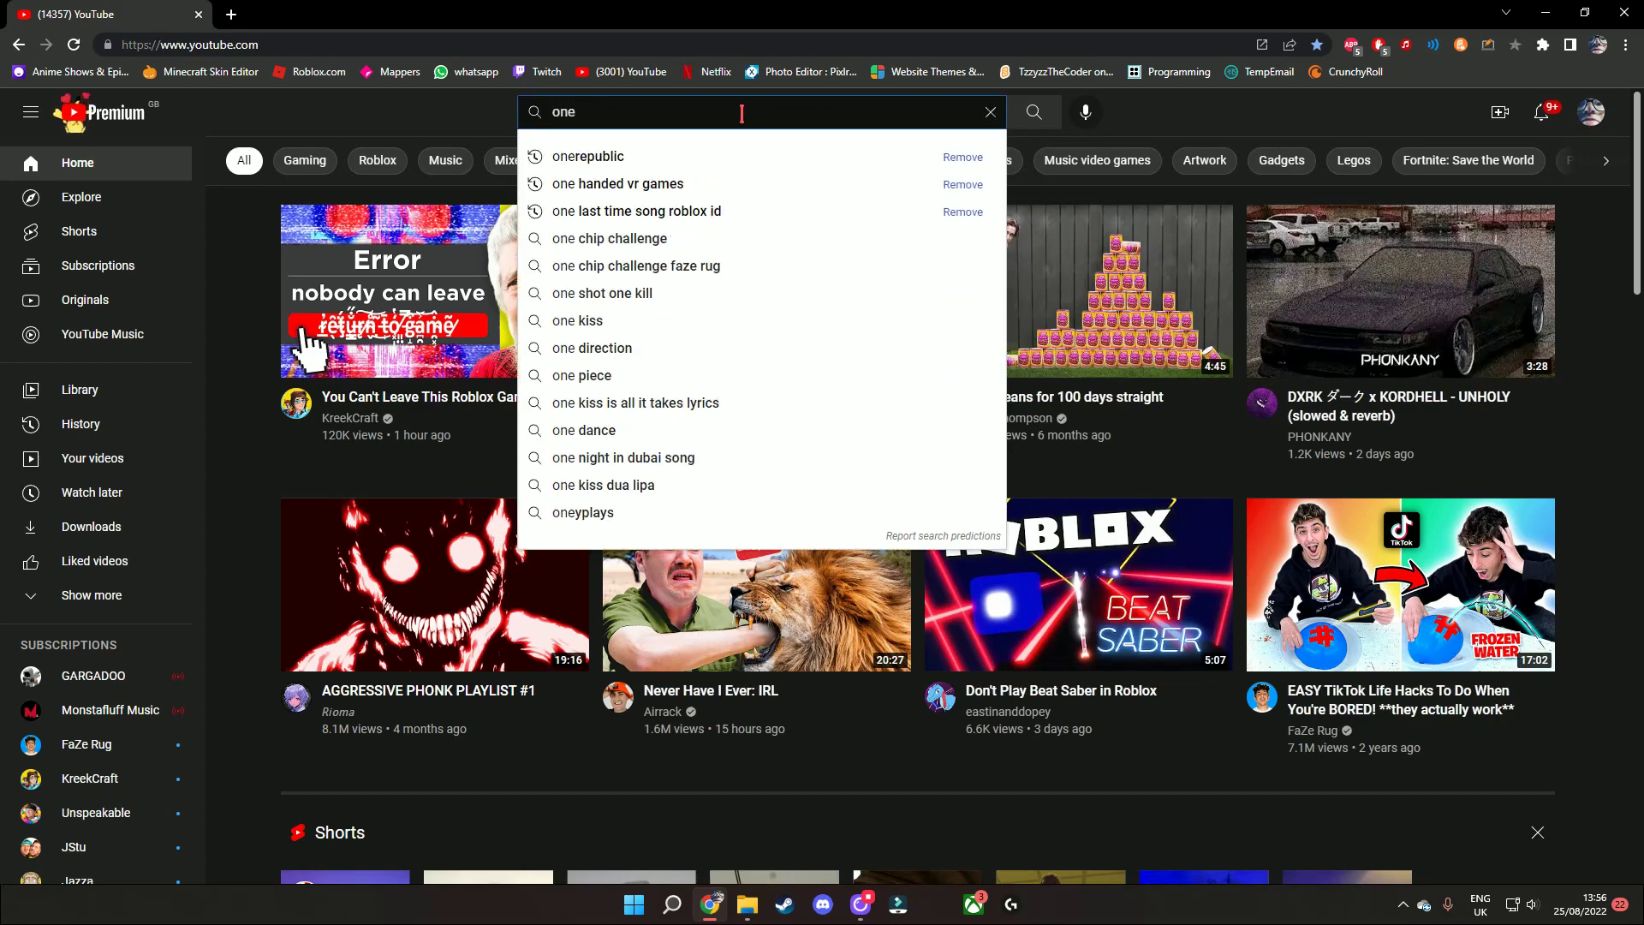
type("re")
left_click(698, 160)
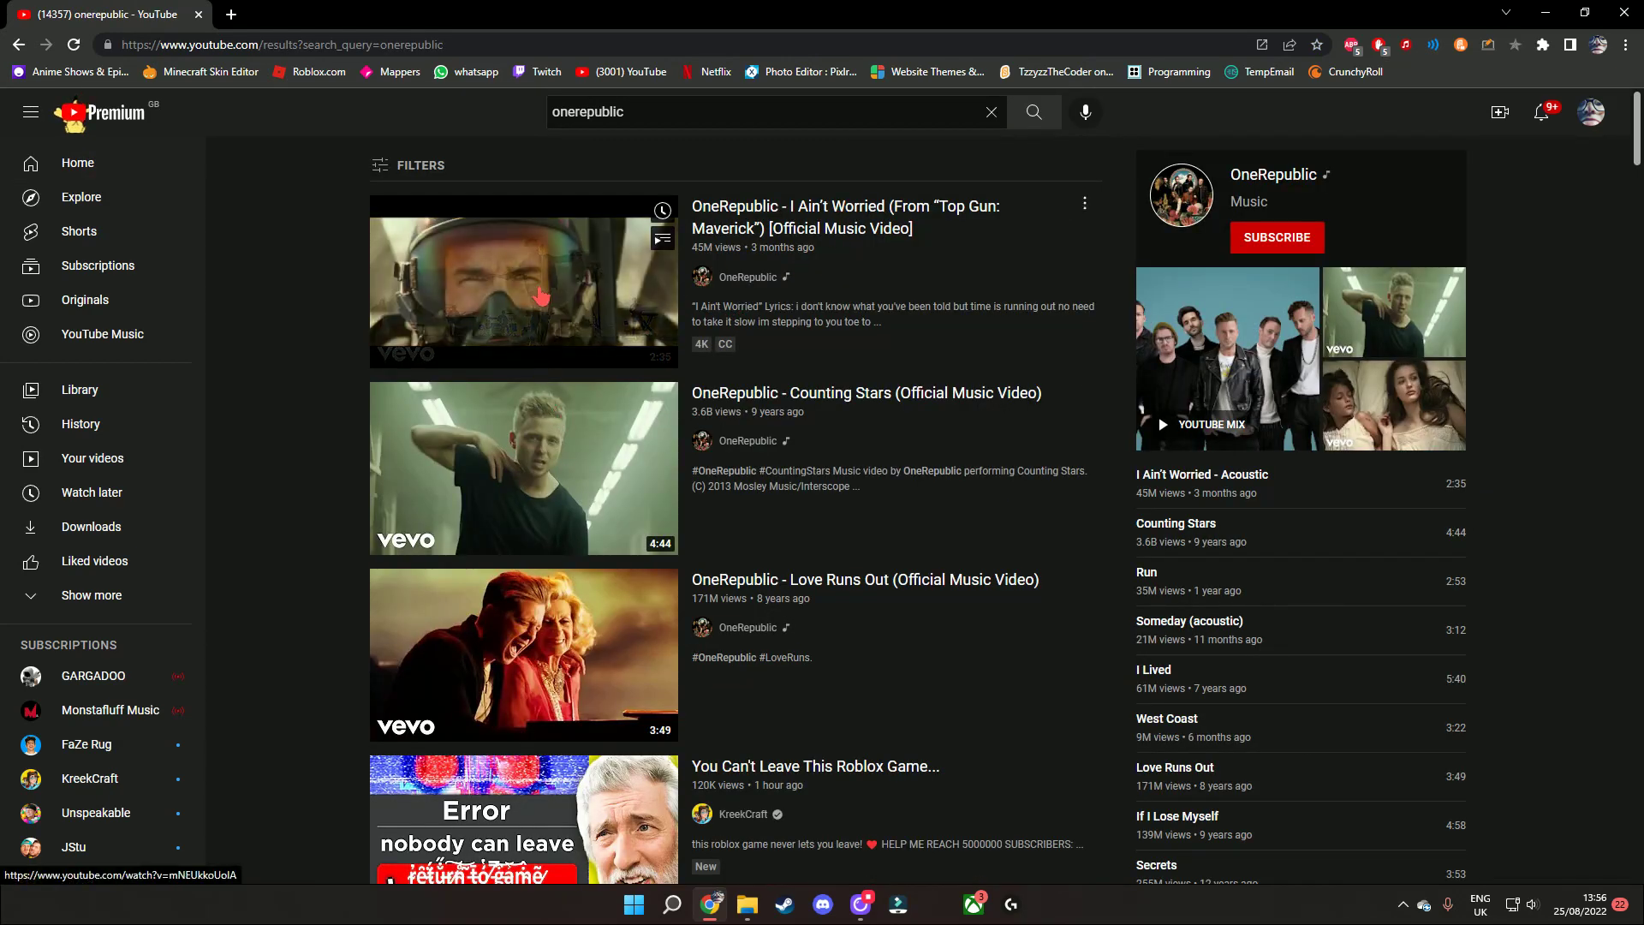
left_click(540, 298)
left_click(548, 639)
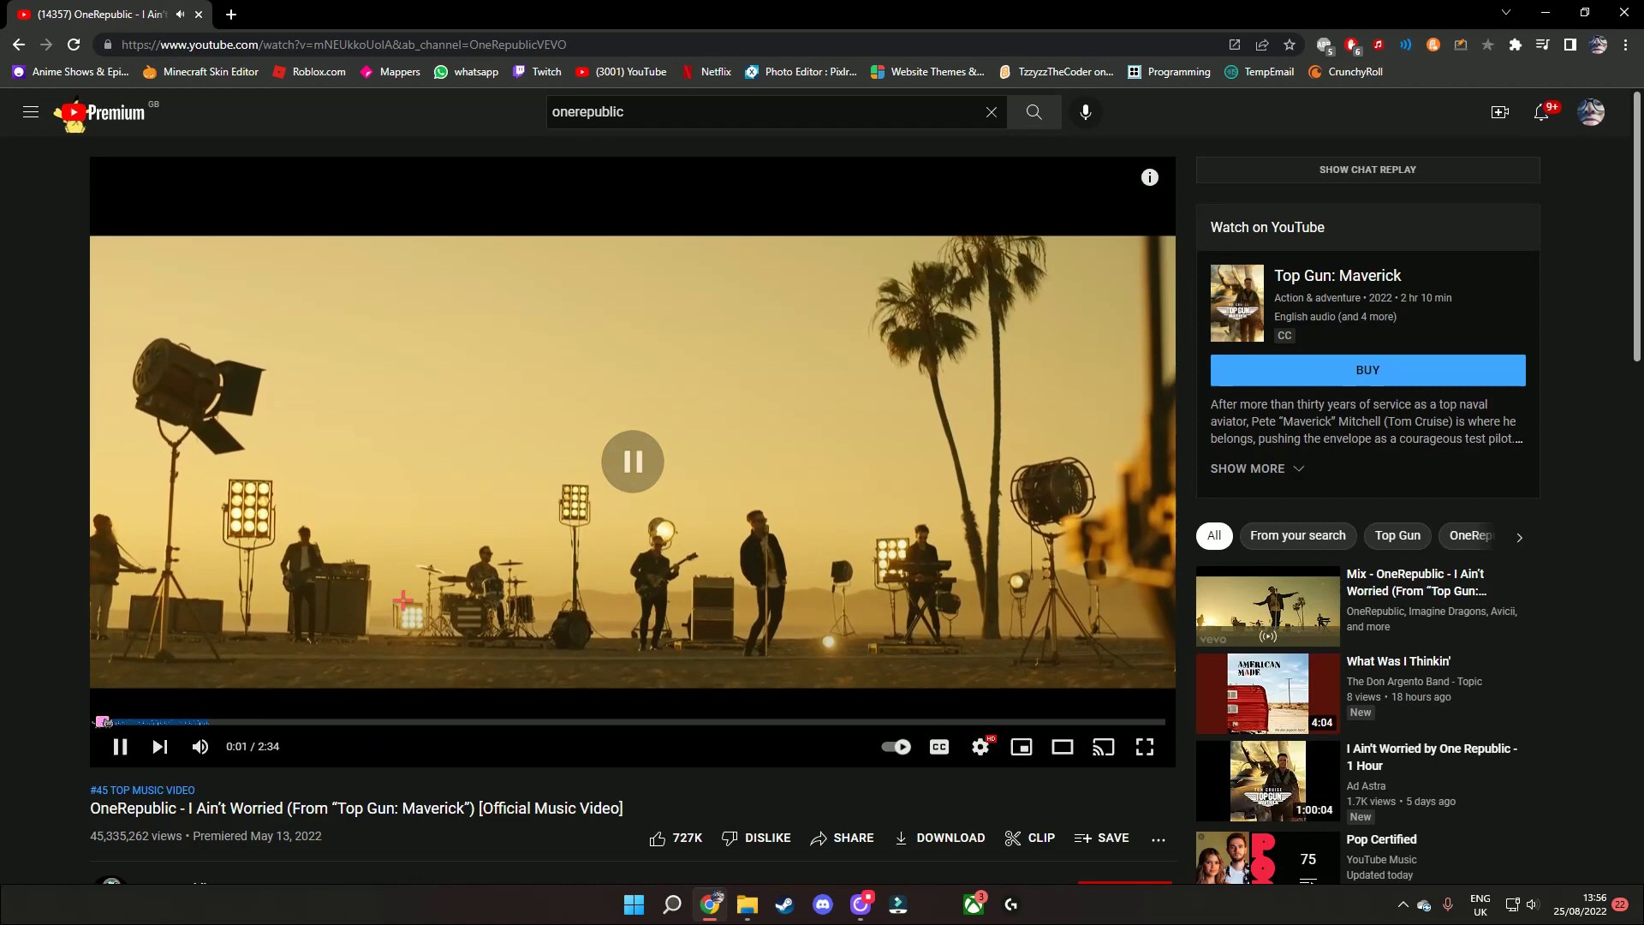
scroll(911, 414, "down", 3)
scroll(895, 422, "down", 1)
scroll(895, 428, "up", 3)
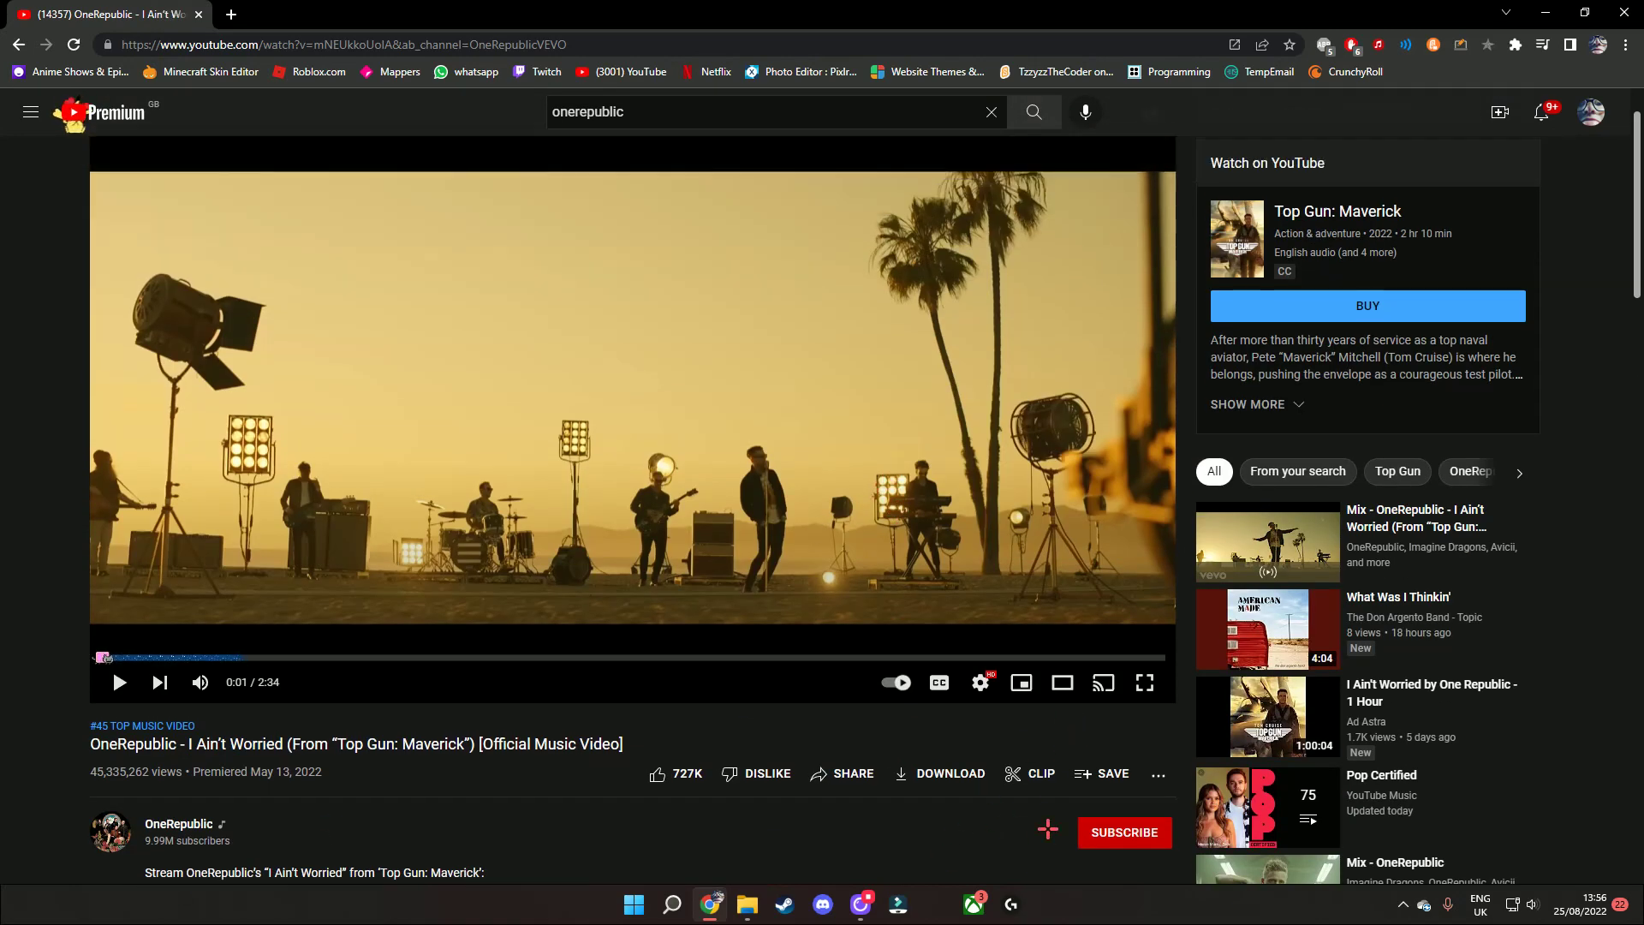
scroll(985, 788, "up", 1)
Save 'I Ain't Worried' into a new Private playlist named 'Good Vibes'
left_click(1087, 838)
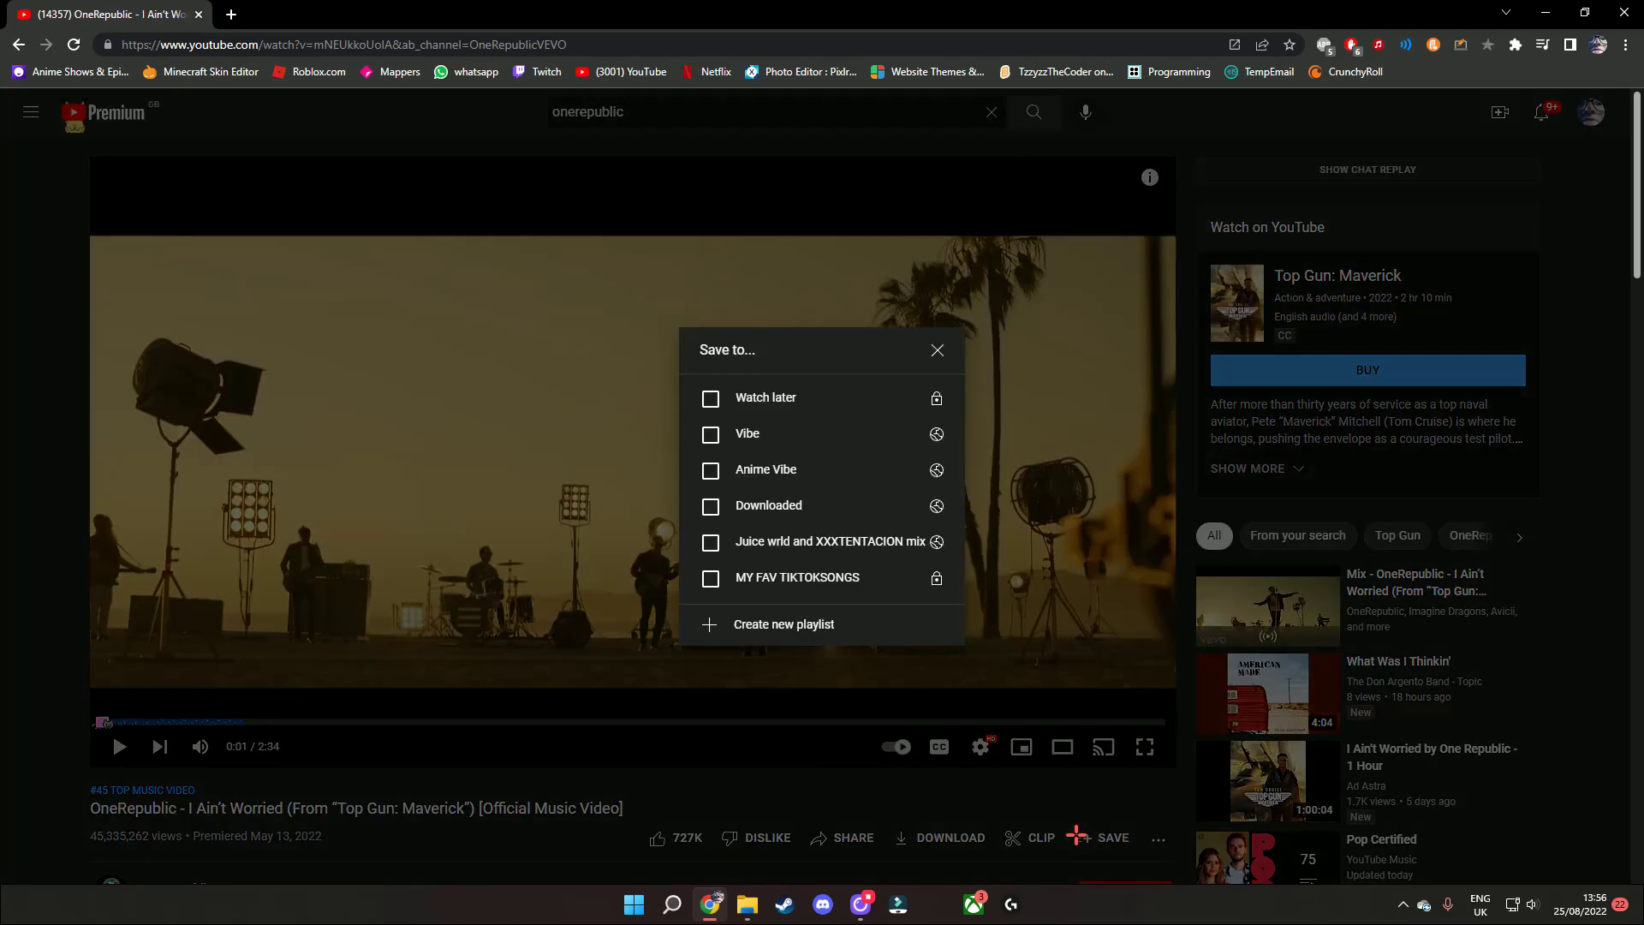
left_click(793, 636)
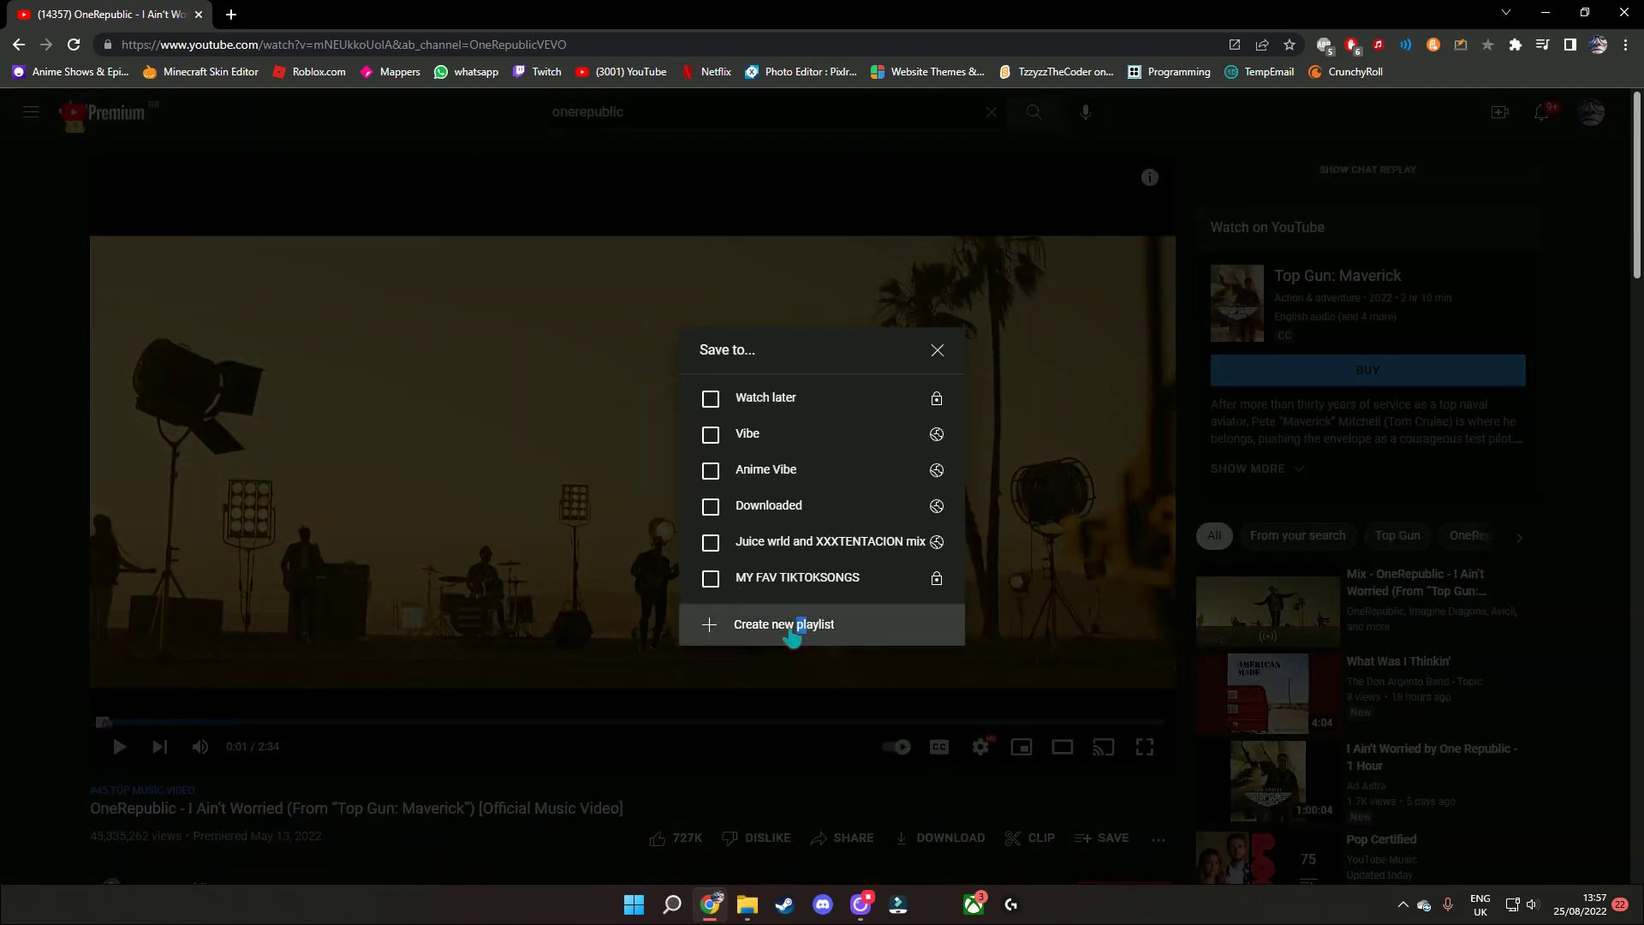
left_click(832, 623)
type("Good Vibes")
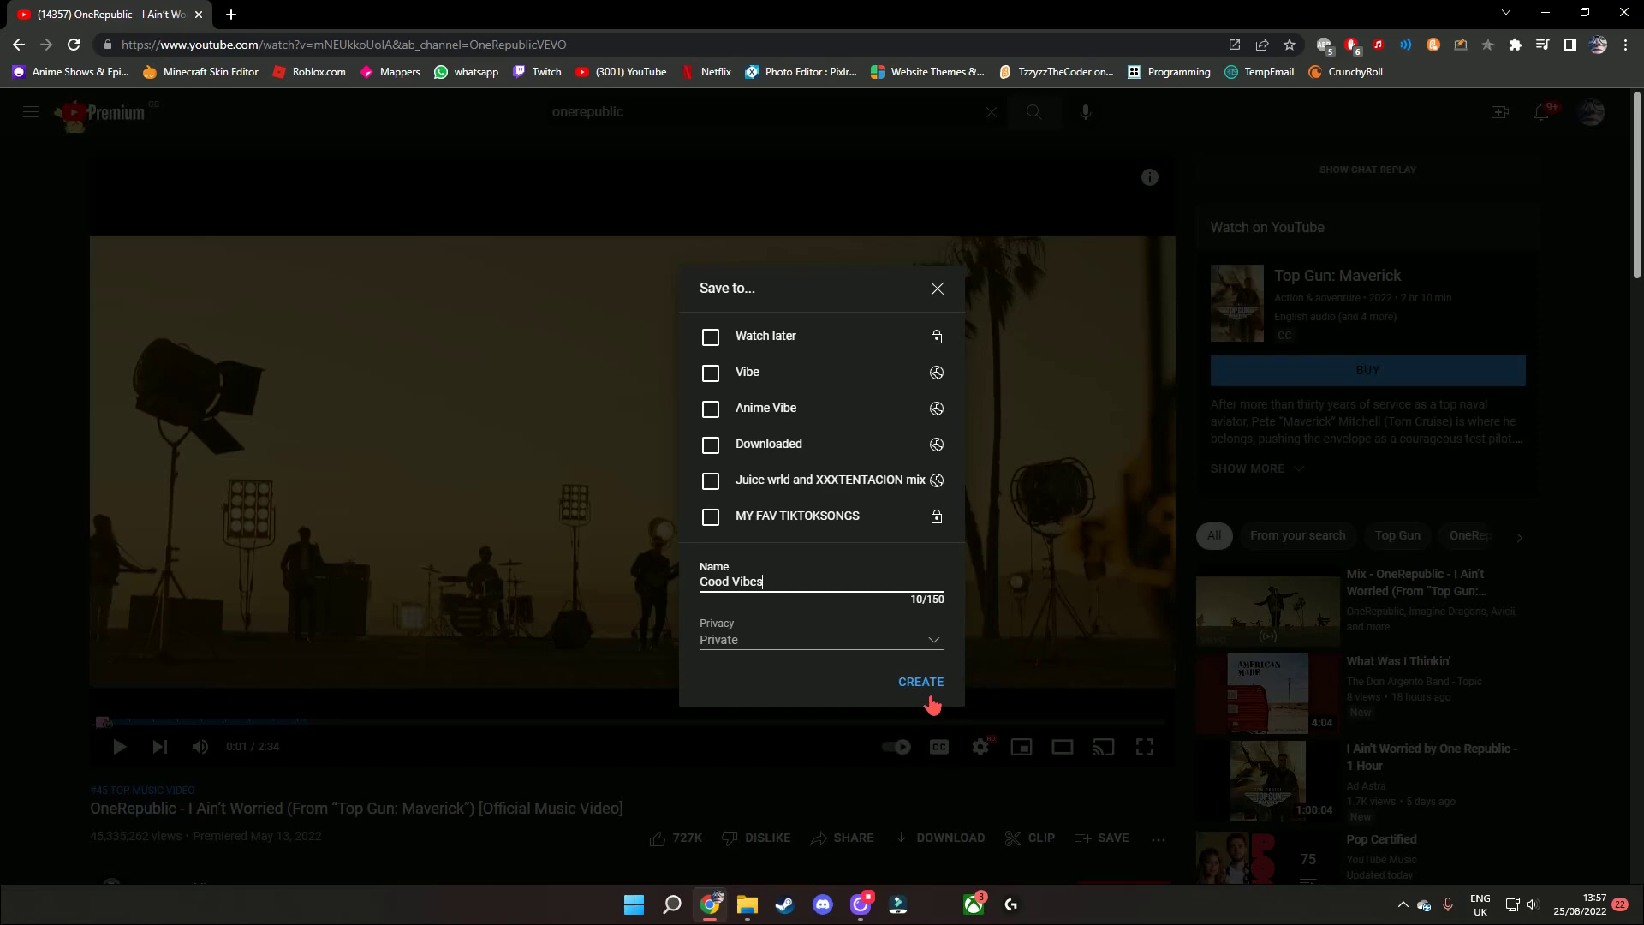
left_click(927, 684)
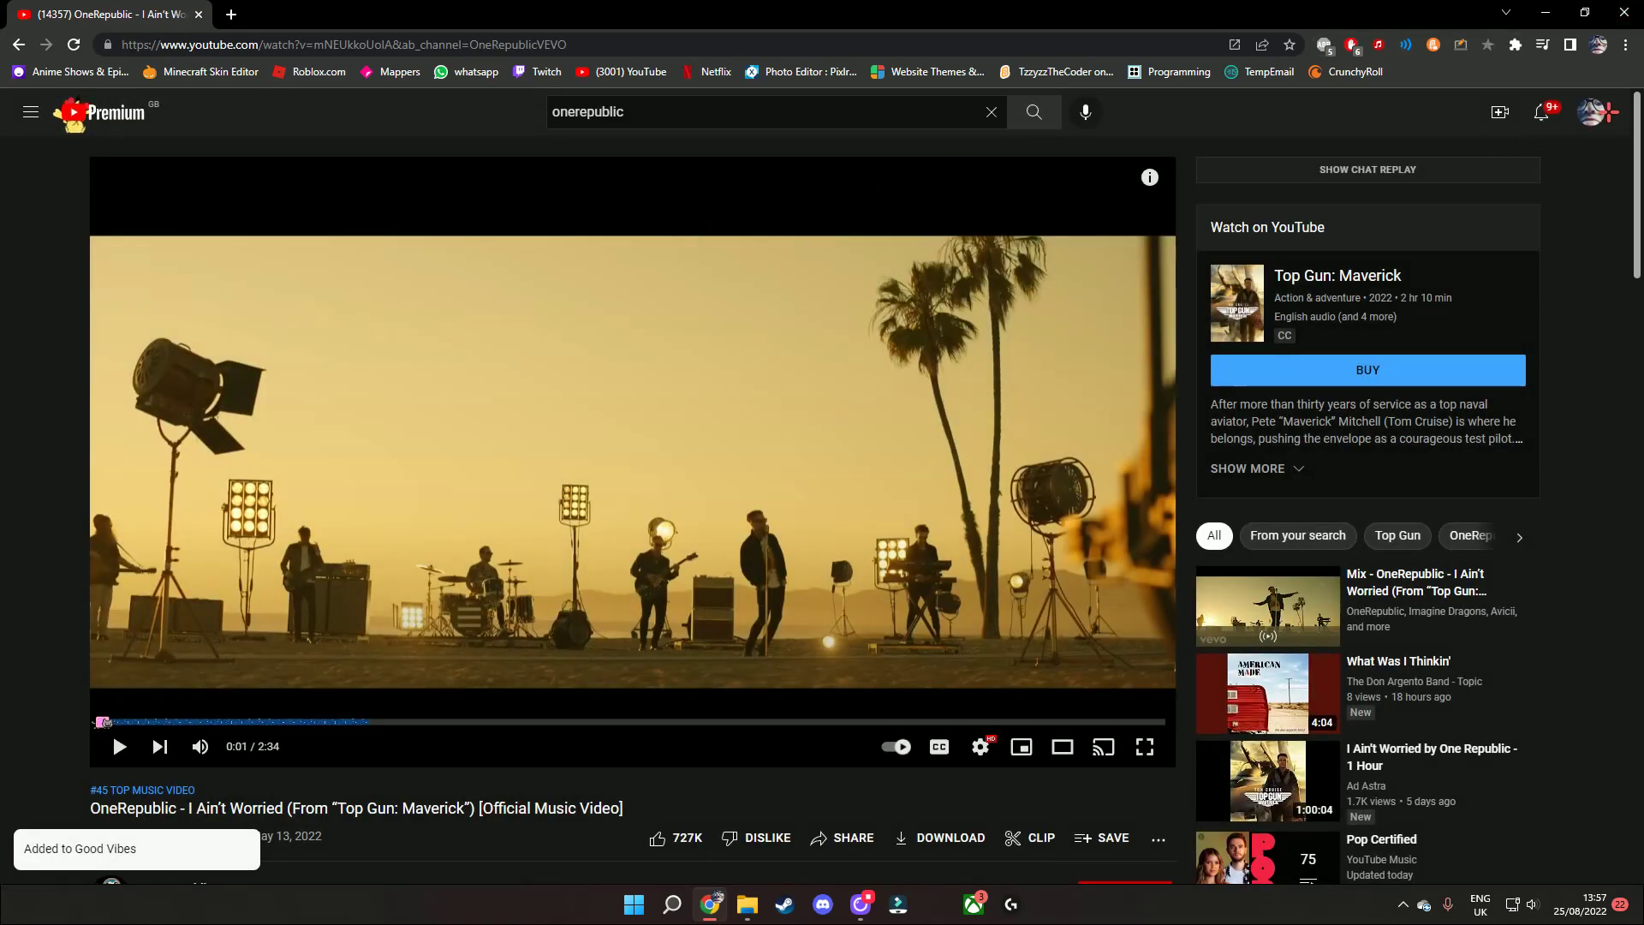
Search 'get money yung gravy' and open the Betty (Get Money) music video
double_click(798, 111)
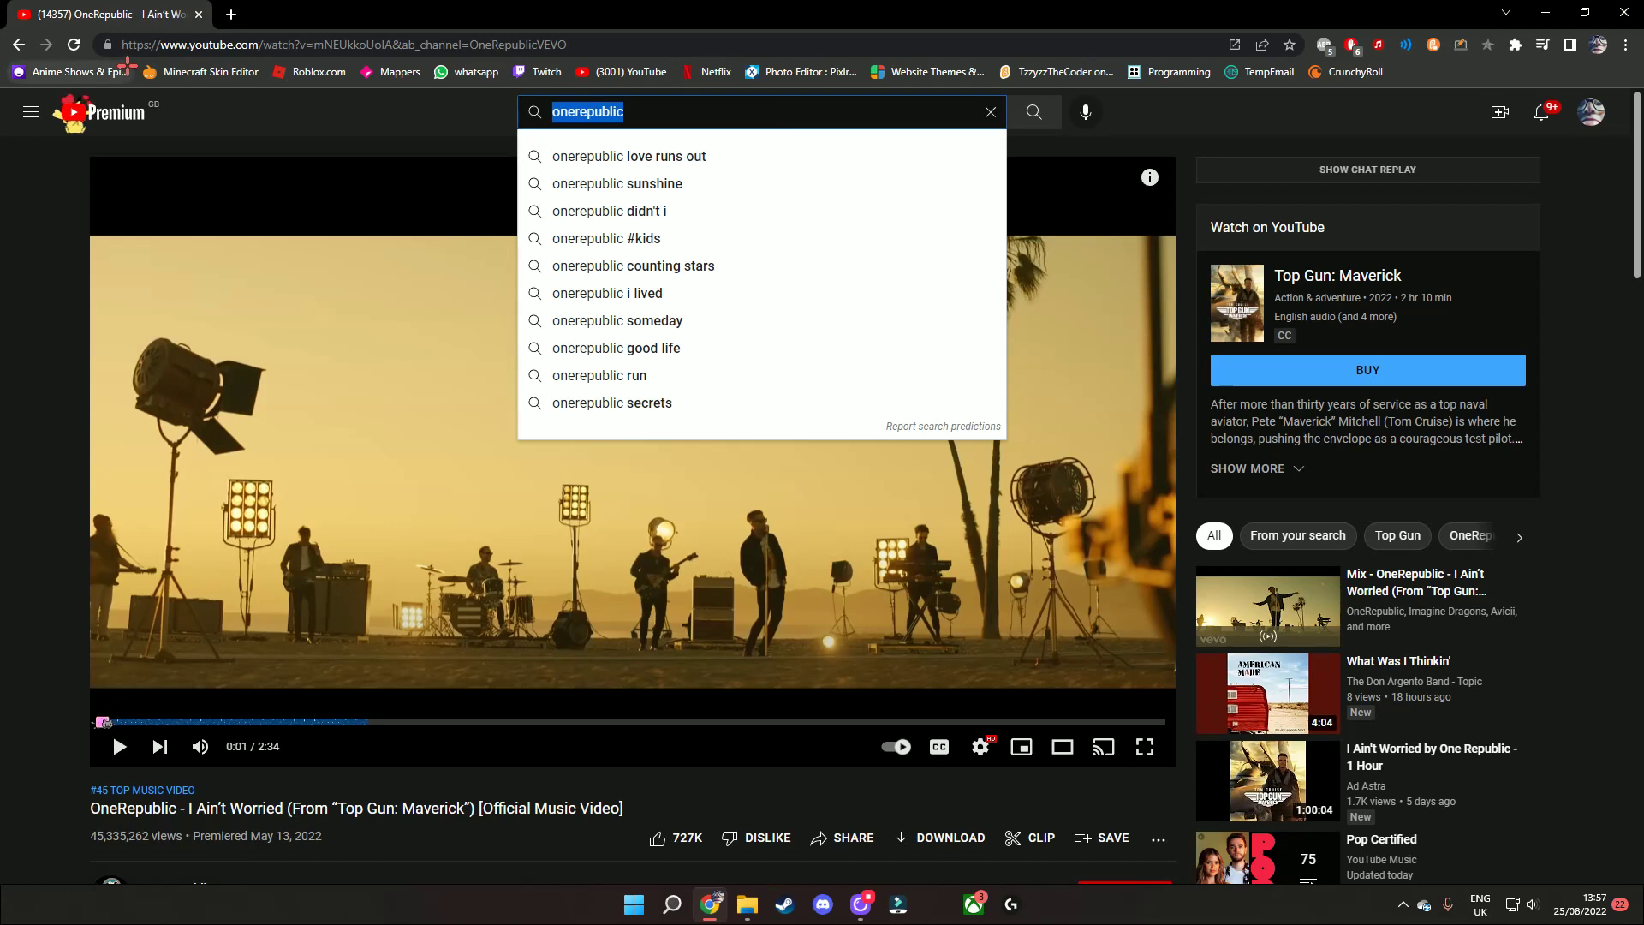
key("BackSpace")
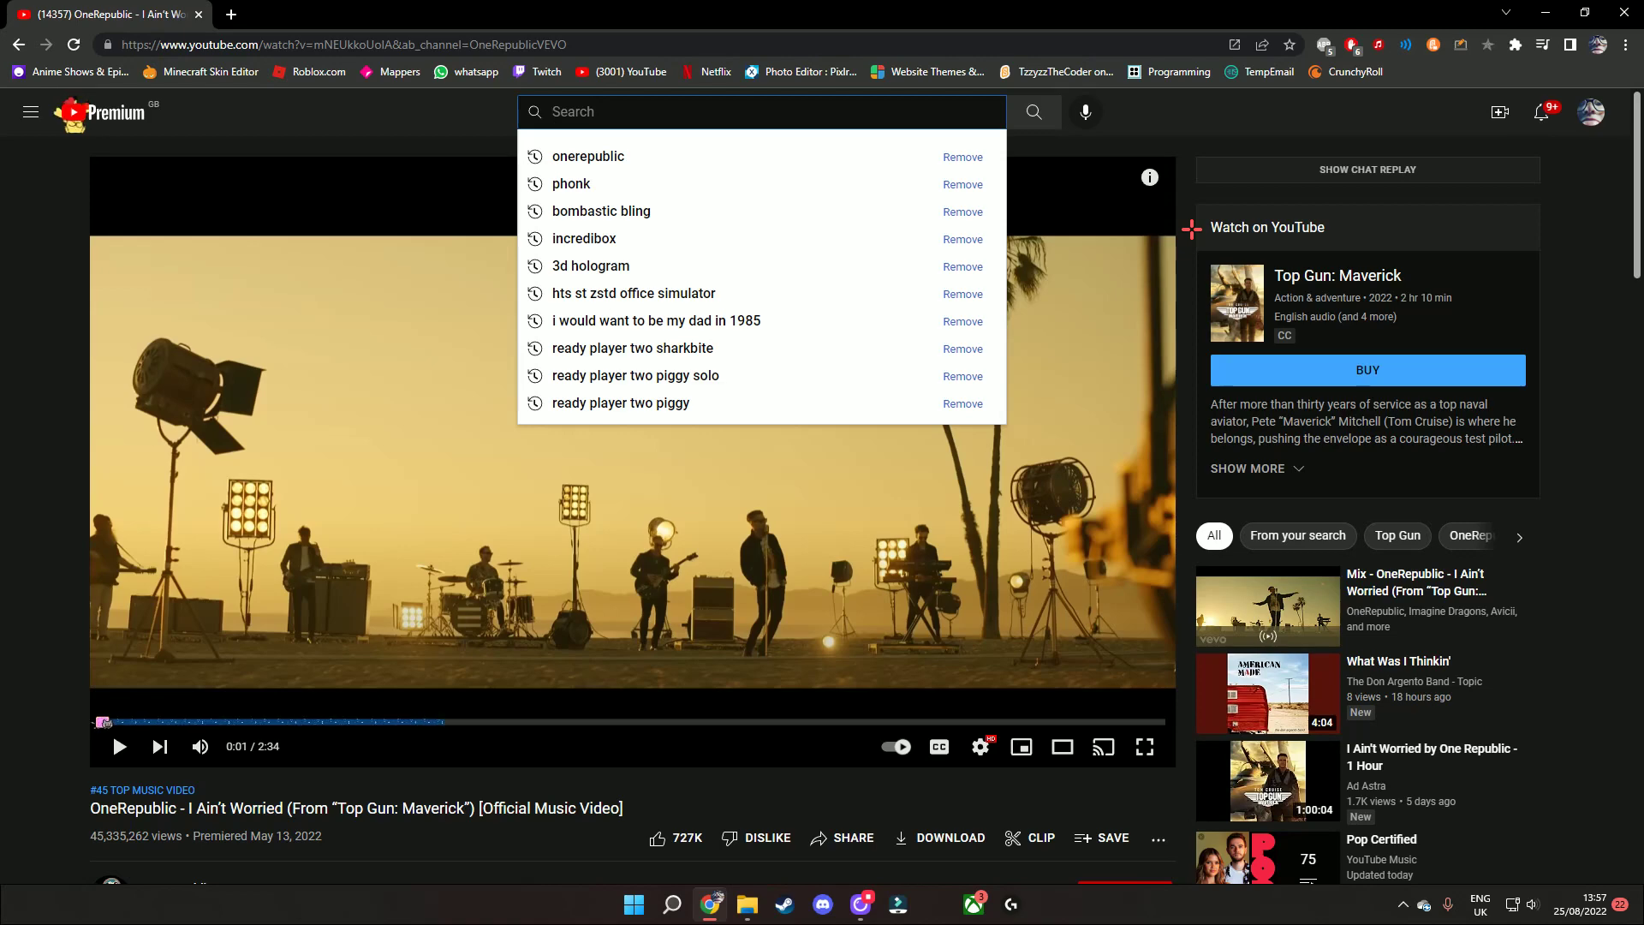
type("get mo")
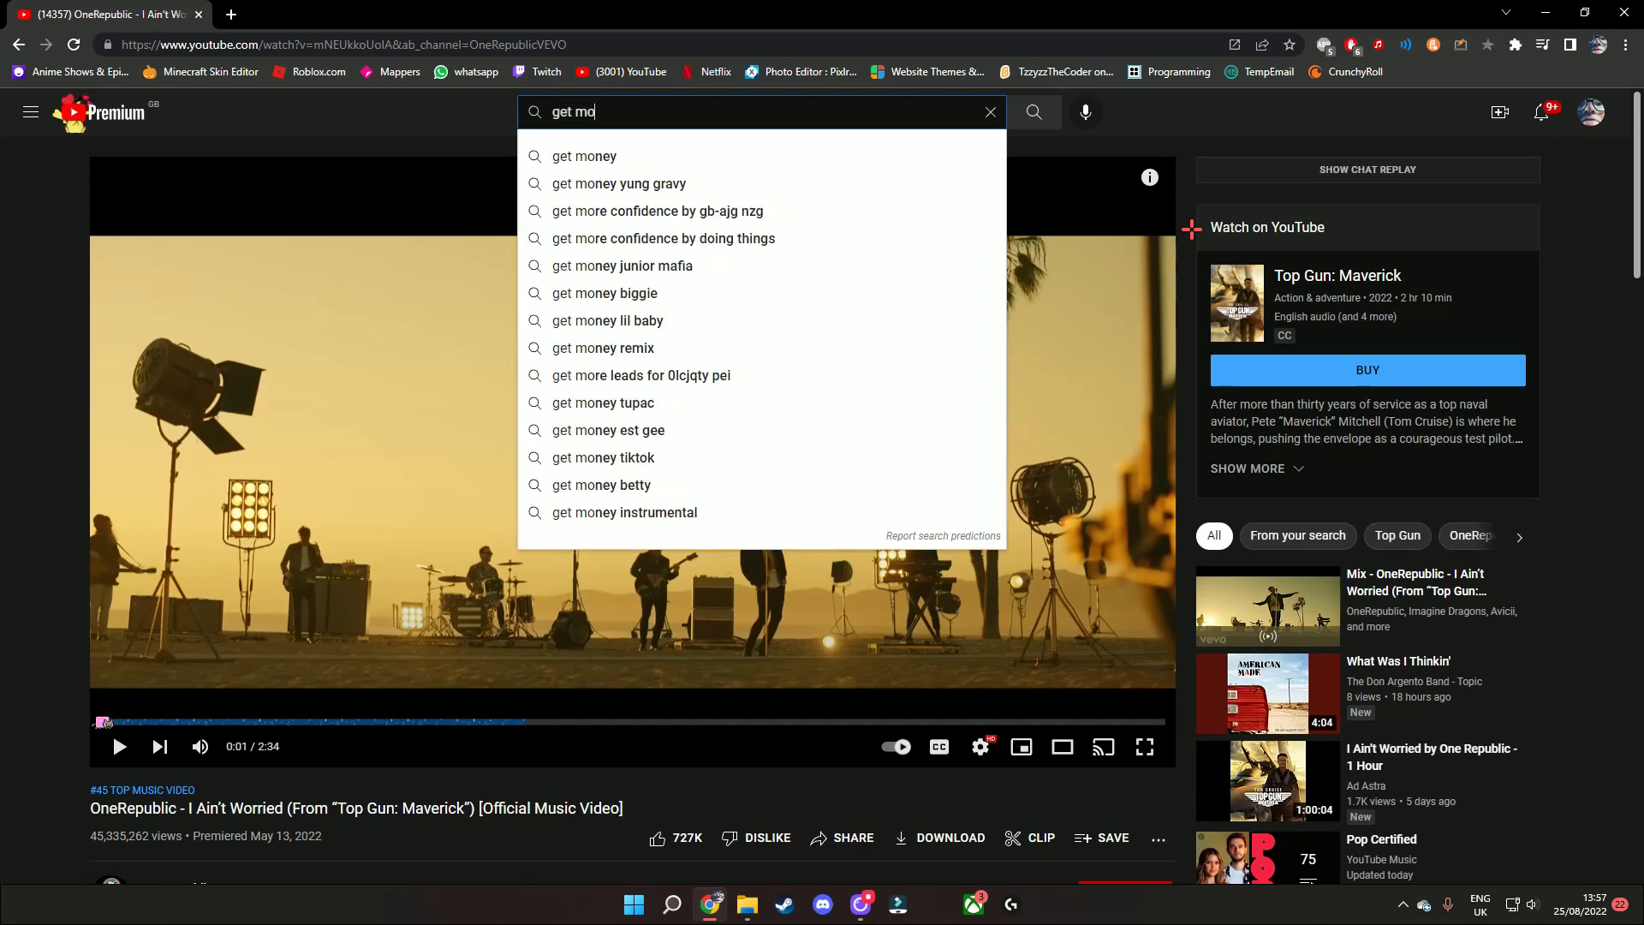
type("ne")
left_click(675, 184)
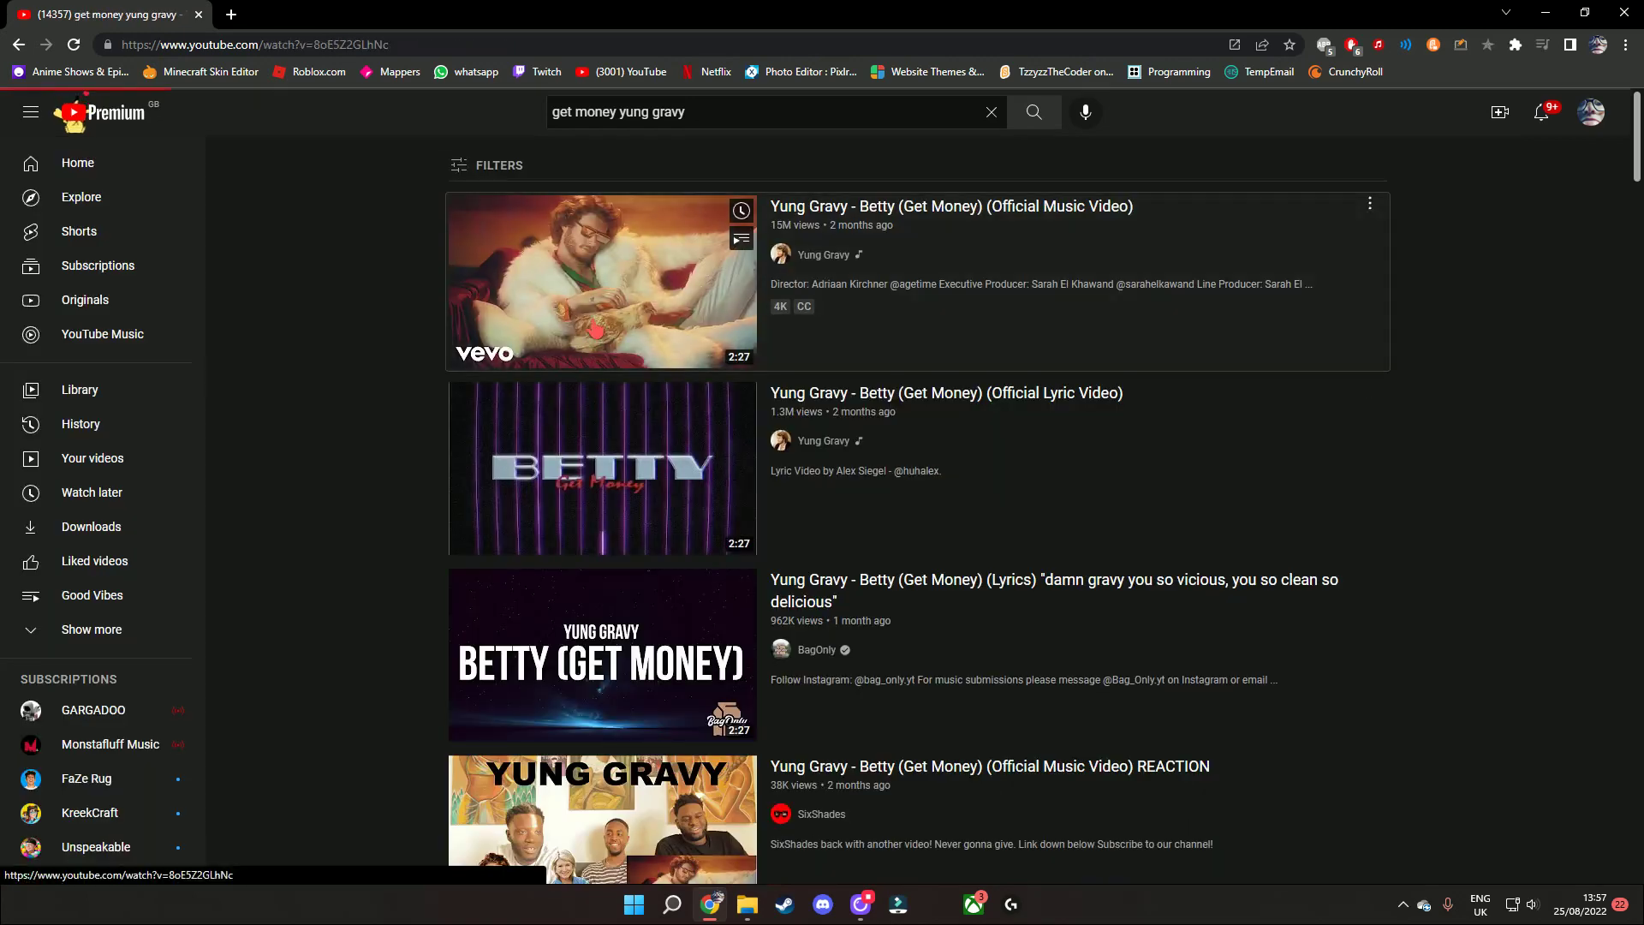
left_click(553, 295)
Tick Good Vibes in the Save to dialog, close it, and pause the video
left_click(1099, 825)
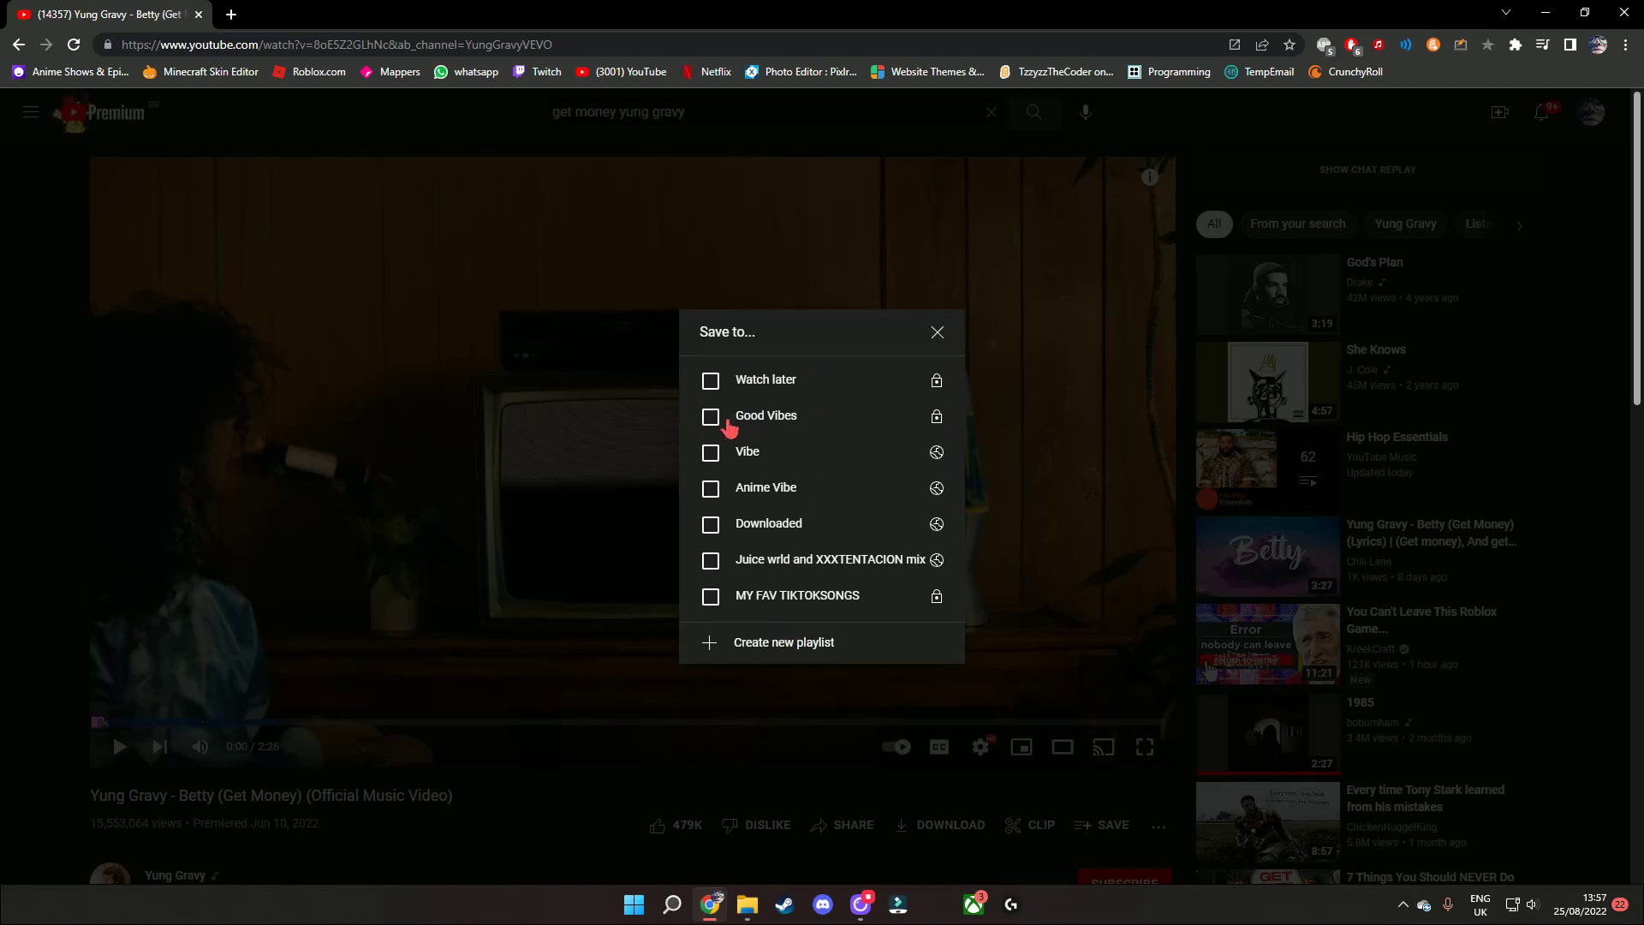
left_click(708, 413)
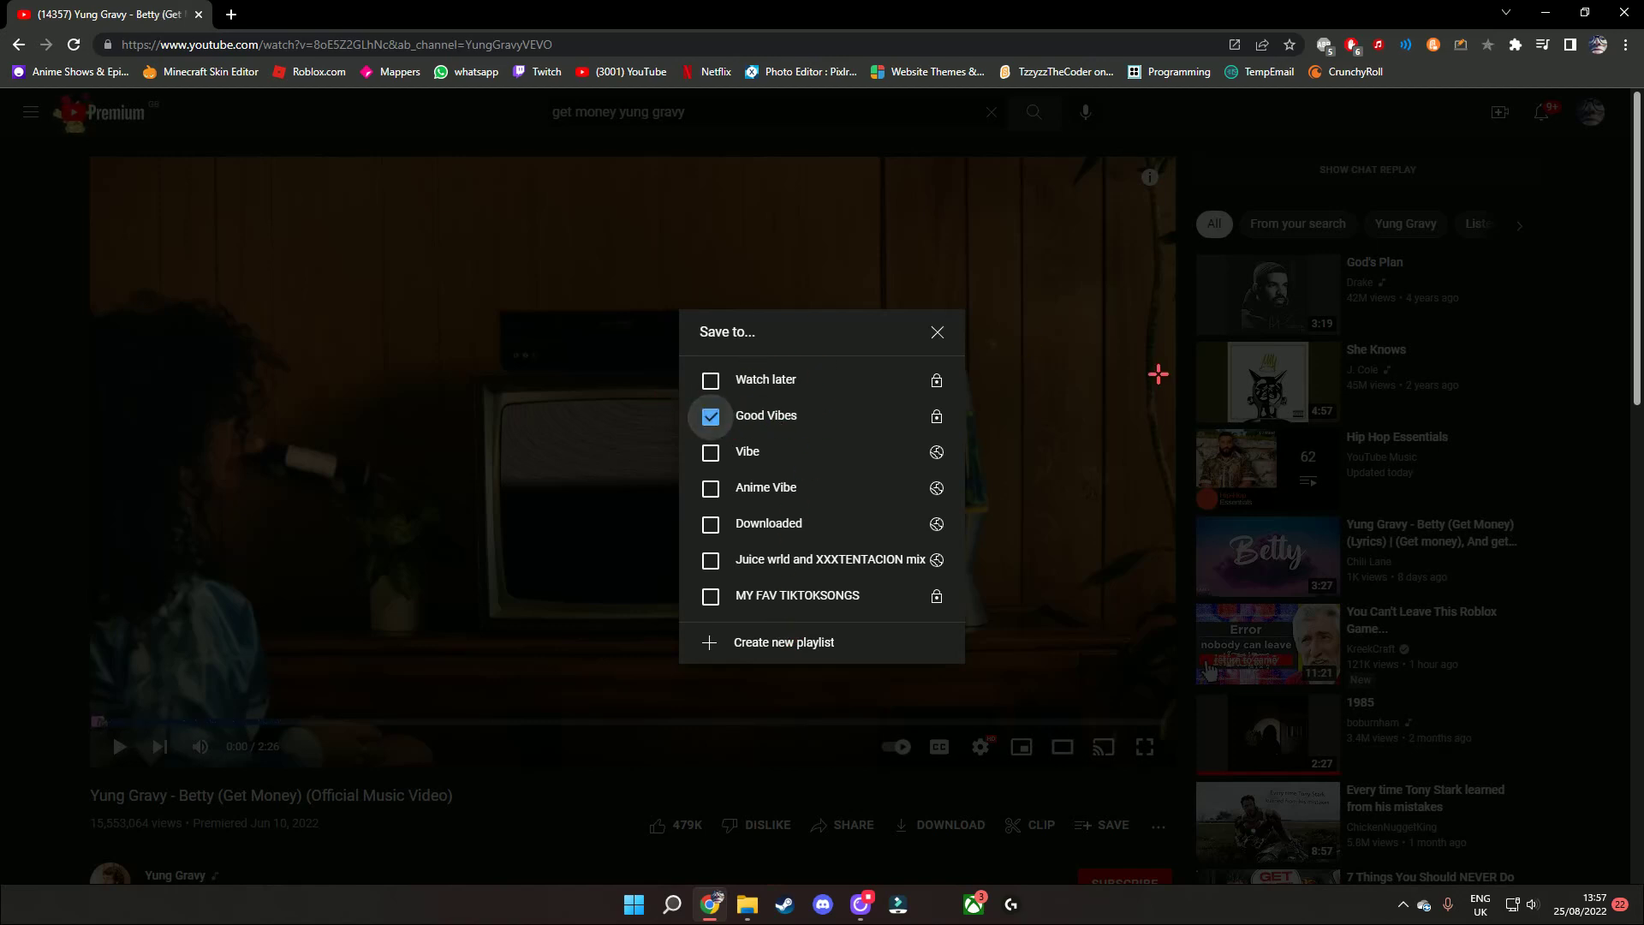
left_click(782, 709)
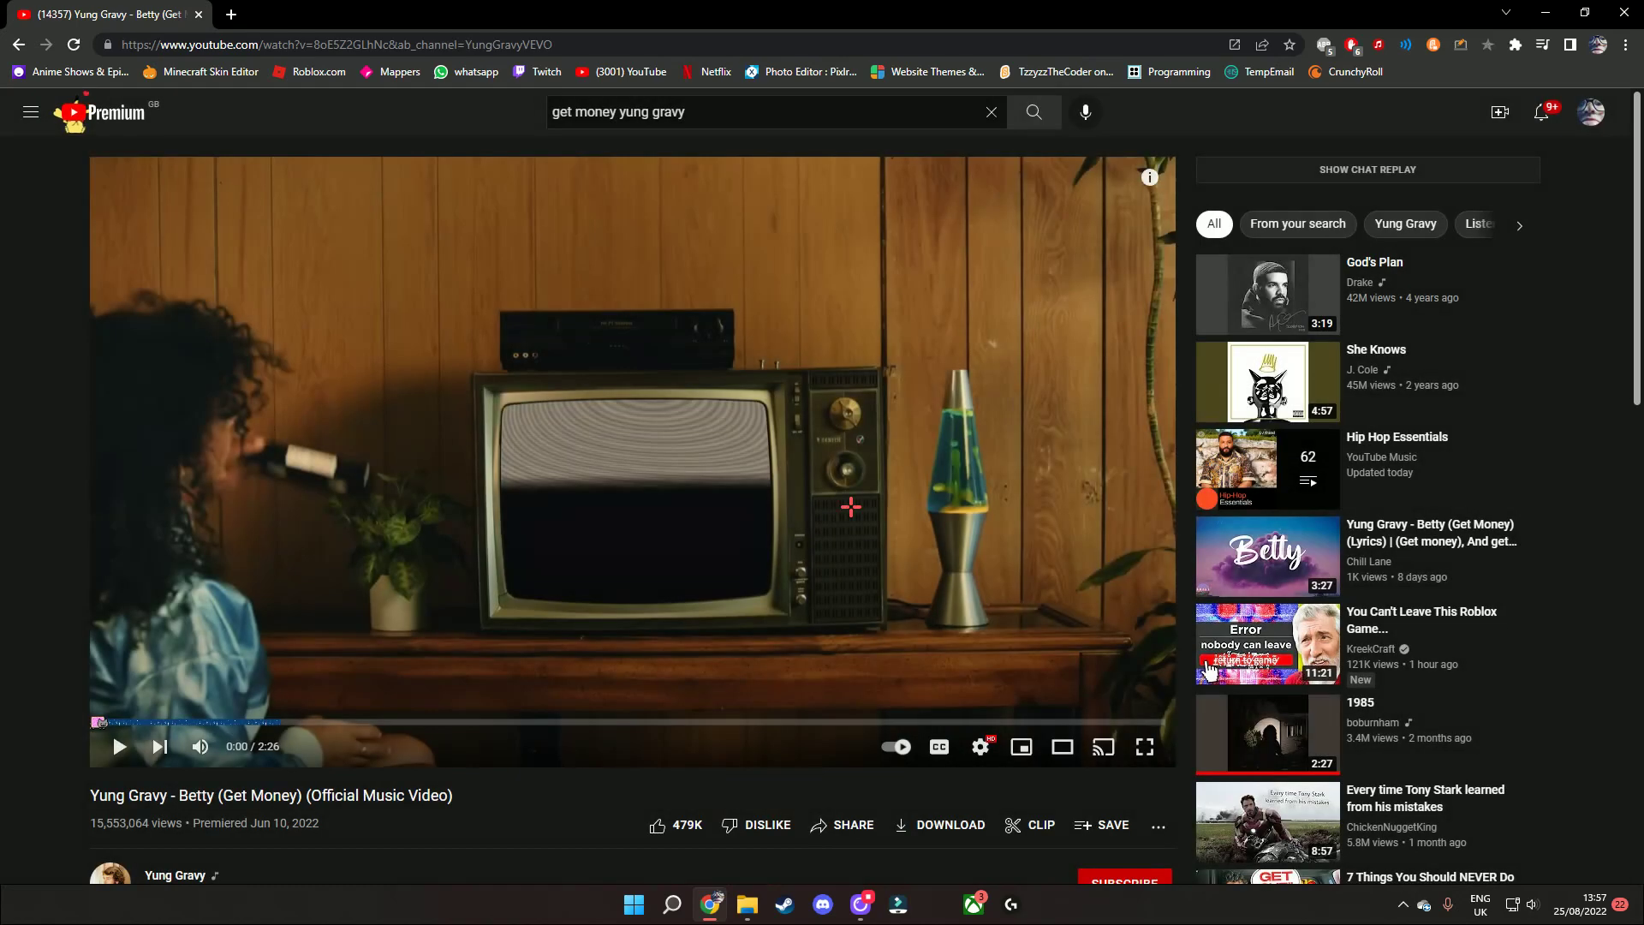
left_click(643, 481)
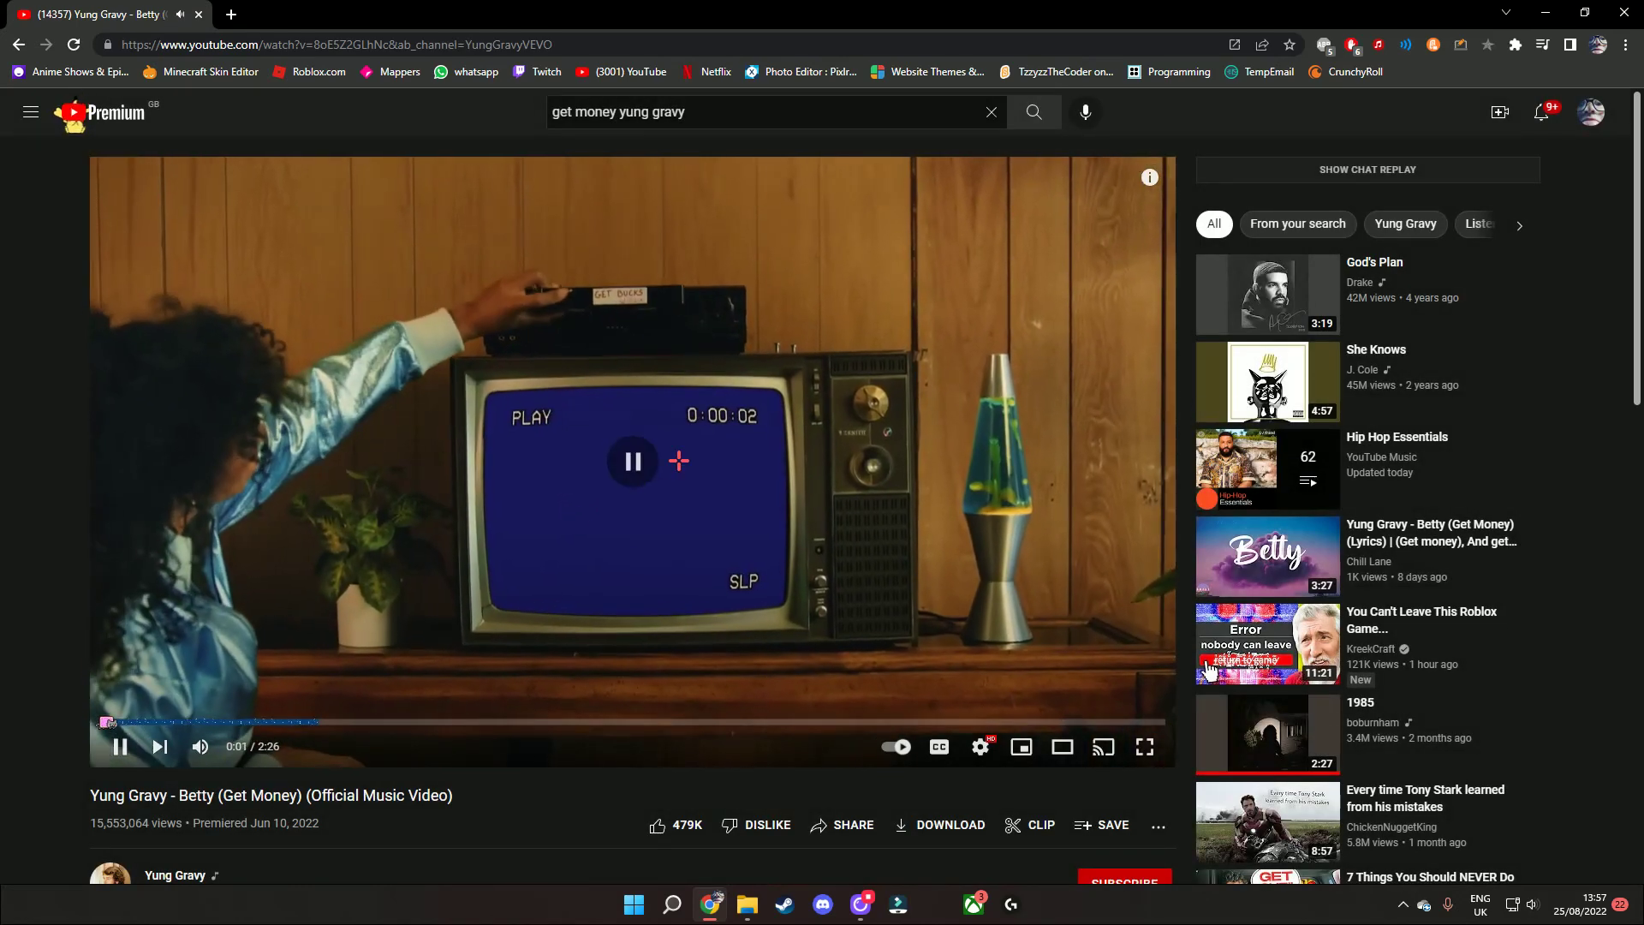
scroll(1125, 569, "down", 2)
scroll(1125, 569, "down", 3)
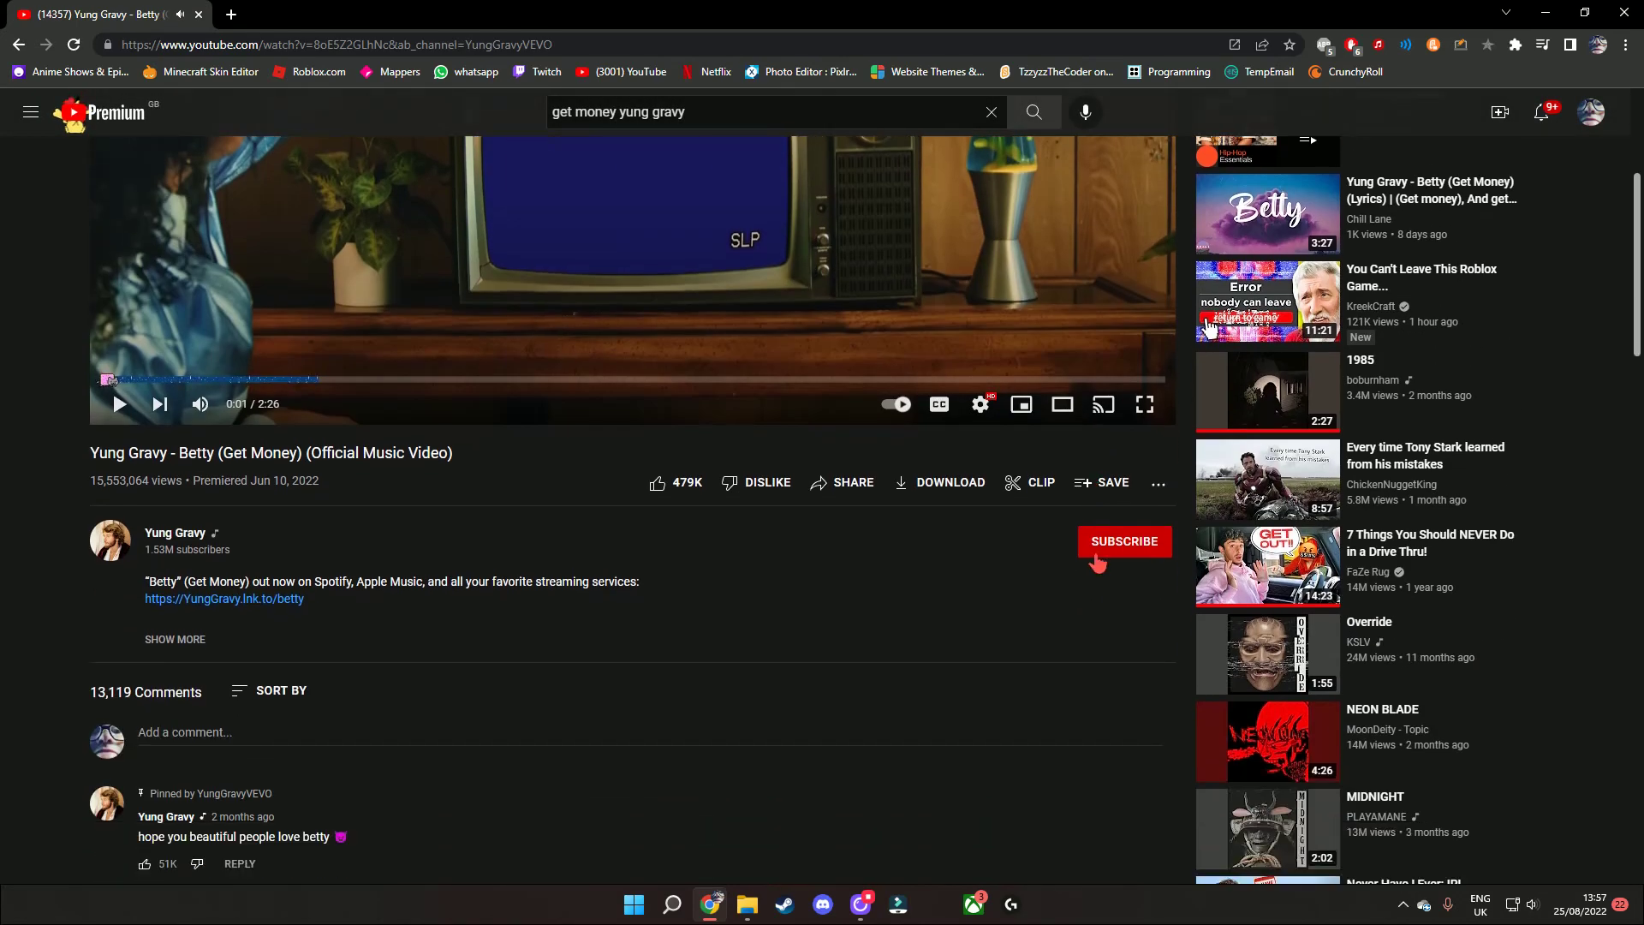
scroll(1582, 132, "up", 3)
scroll(1582, 132, "up", 2)
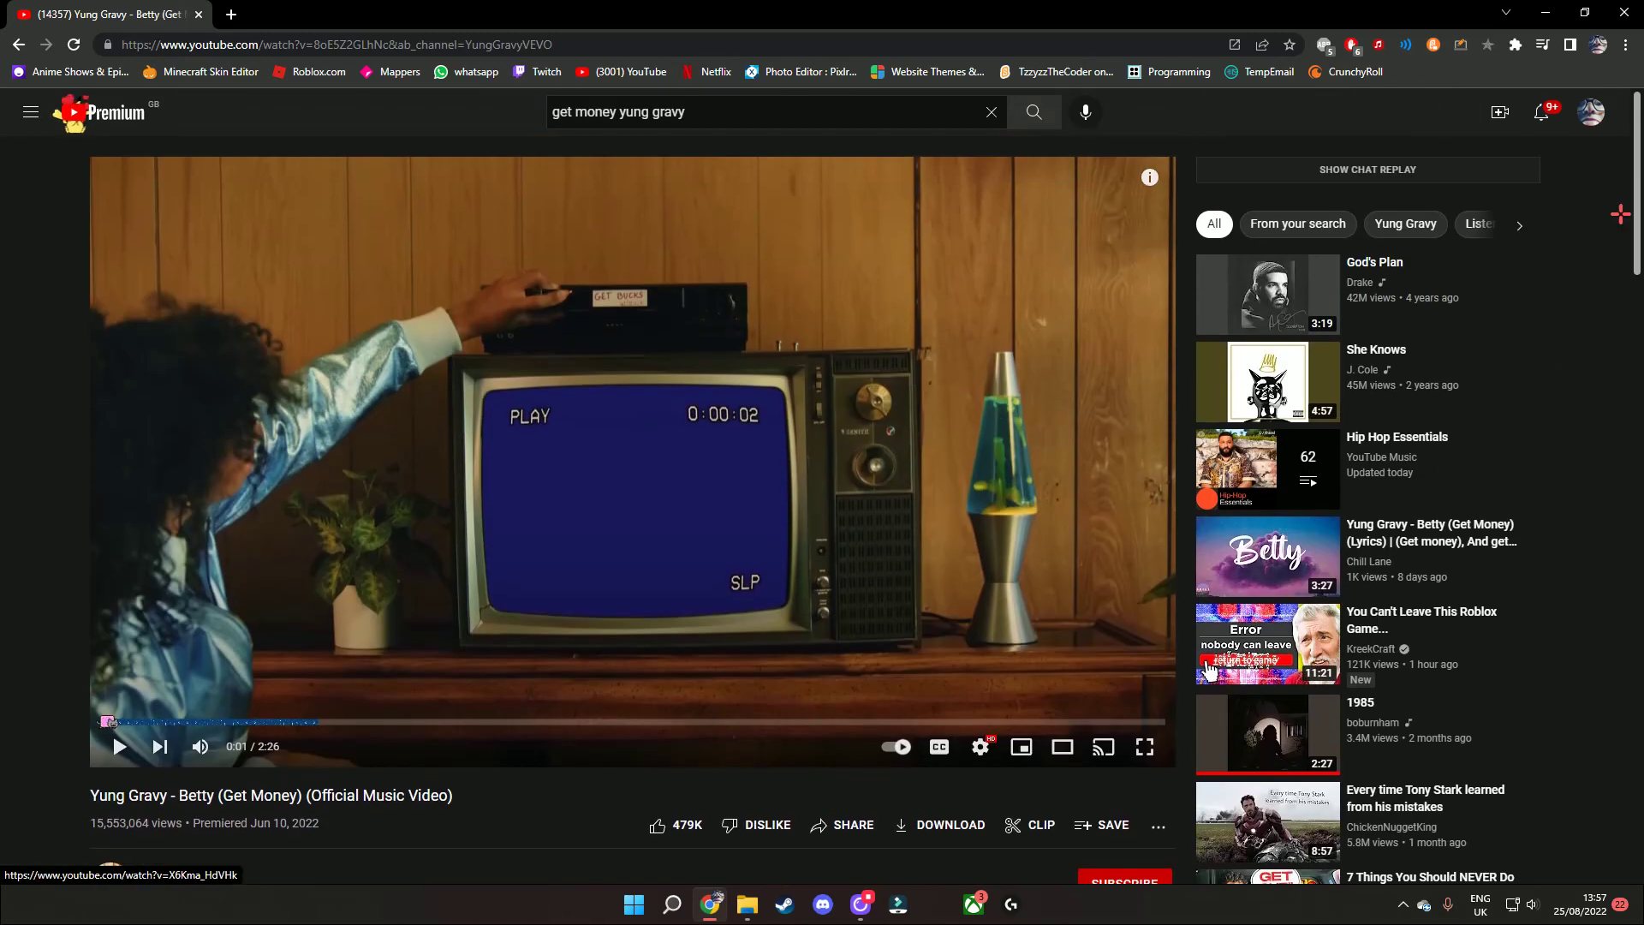
Play the Good Vibes playlist from the PLAYLISTS tab of your own channel
left_click(1590, 113)
left_click(1414, 220)
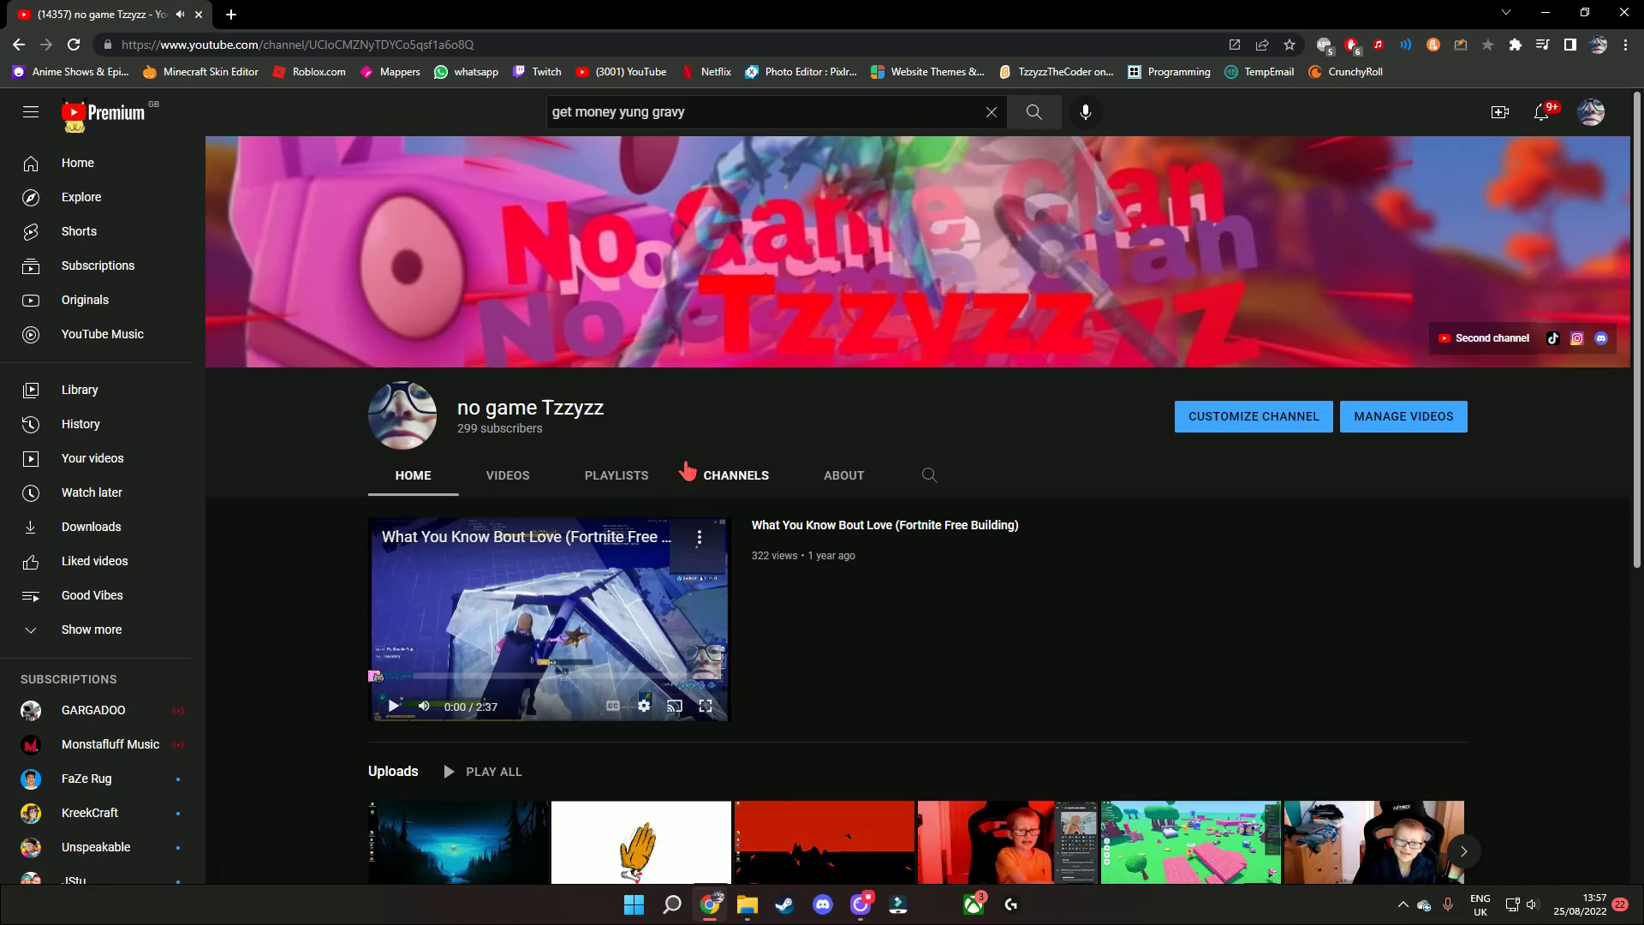
left_click(638, 478)
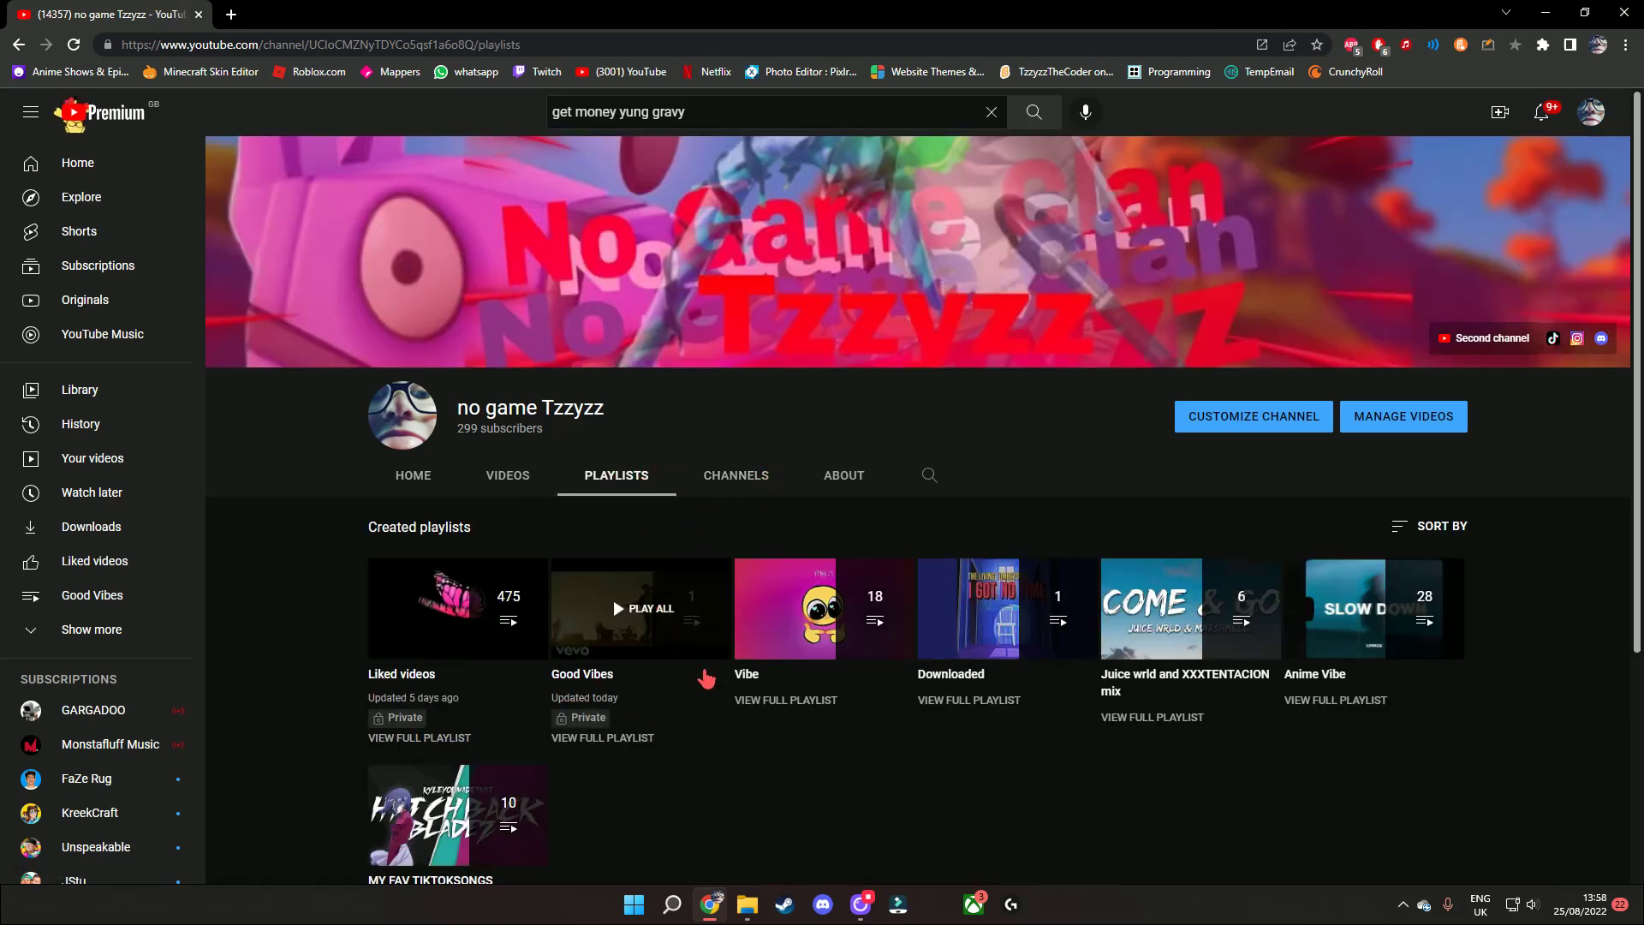
left_click(672, 639)
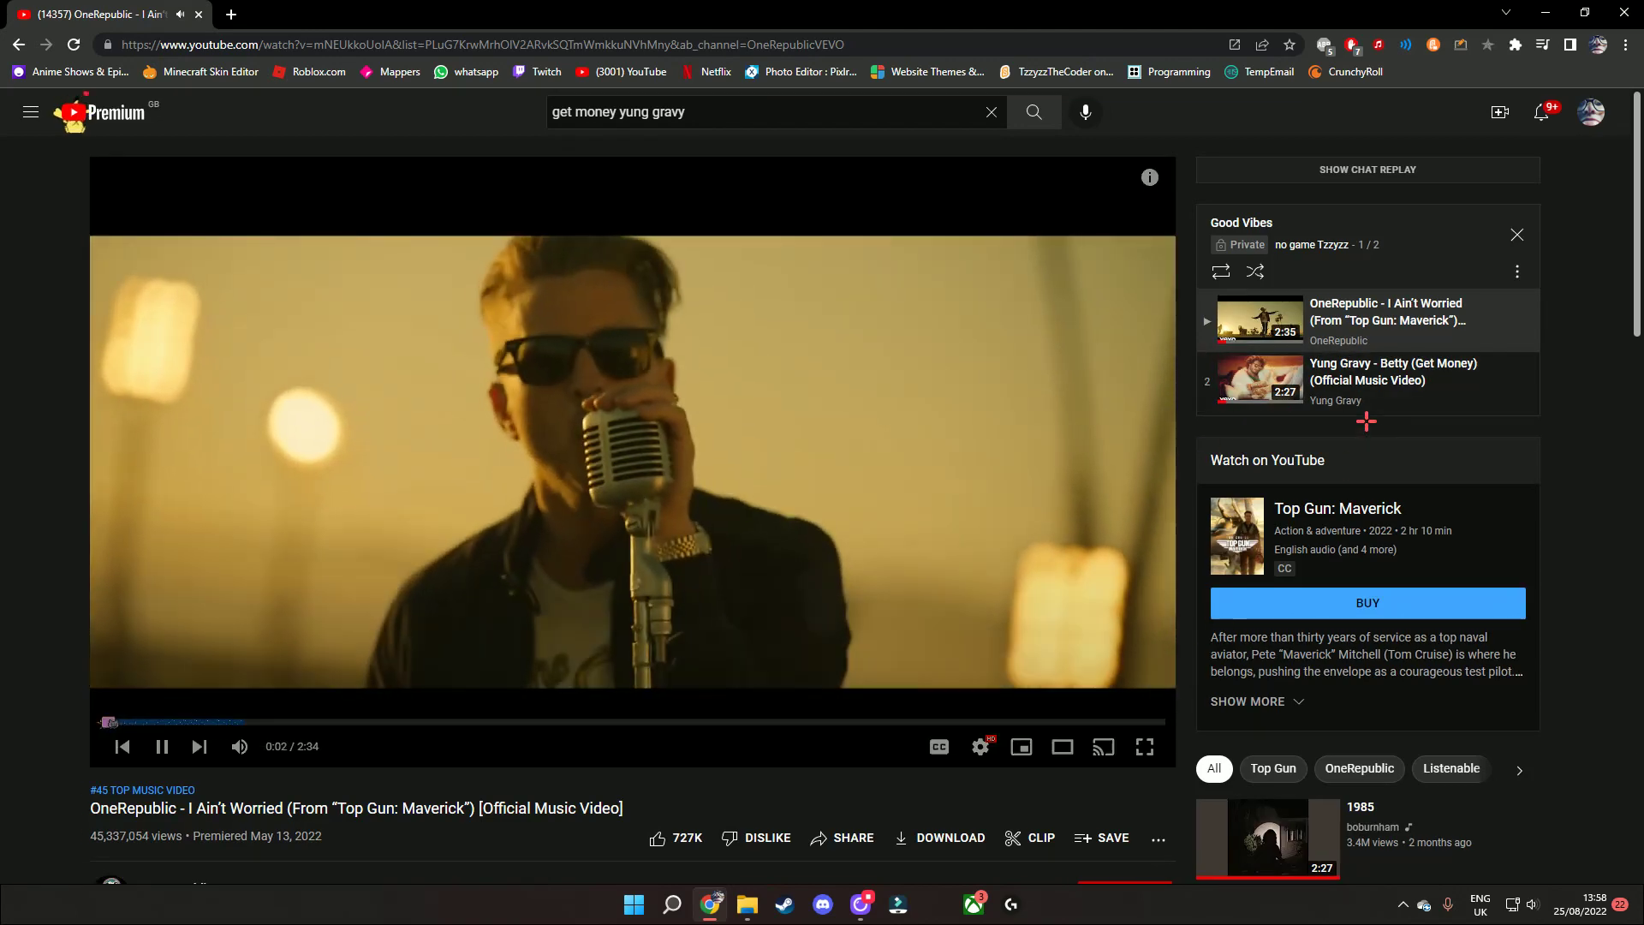
Play and pause Betty (Get Money), then drag it above and back below I Ain't Worried
left_click(1374, 386)
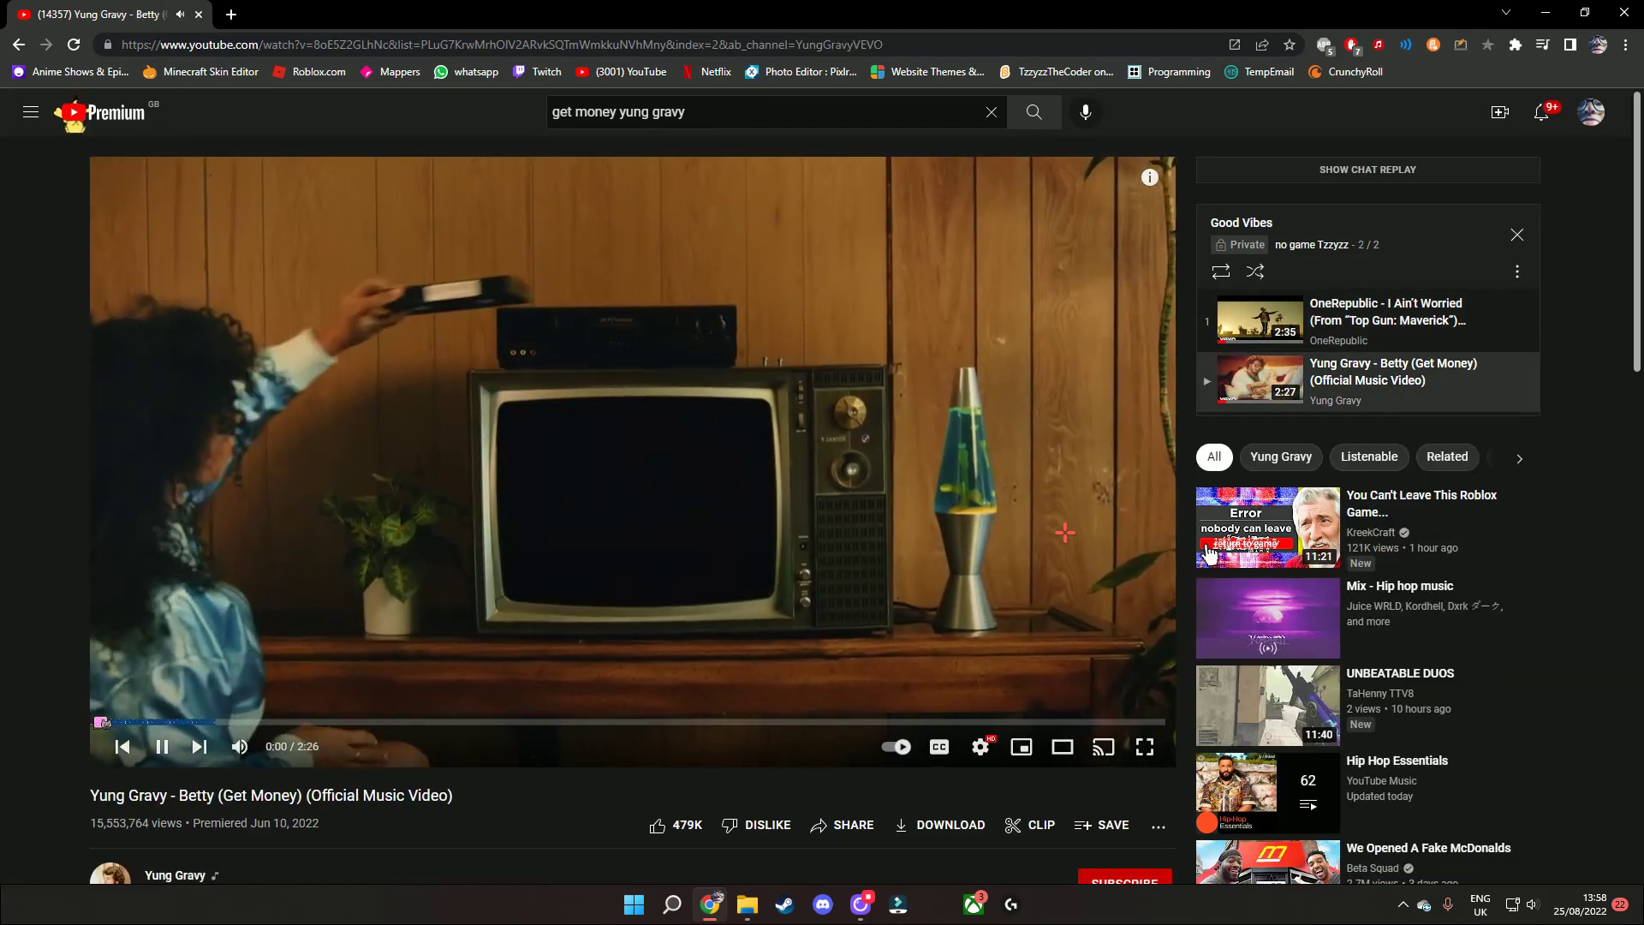
key("space")
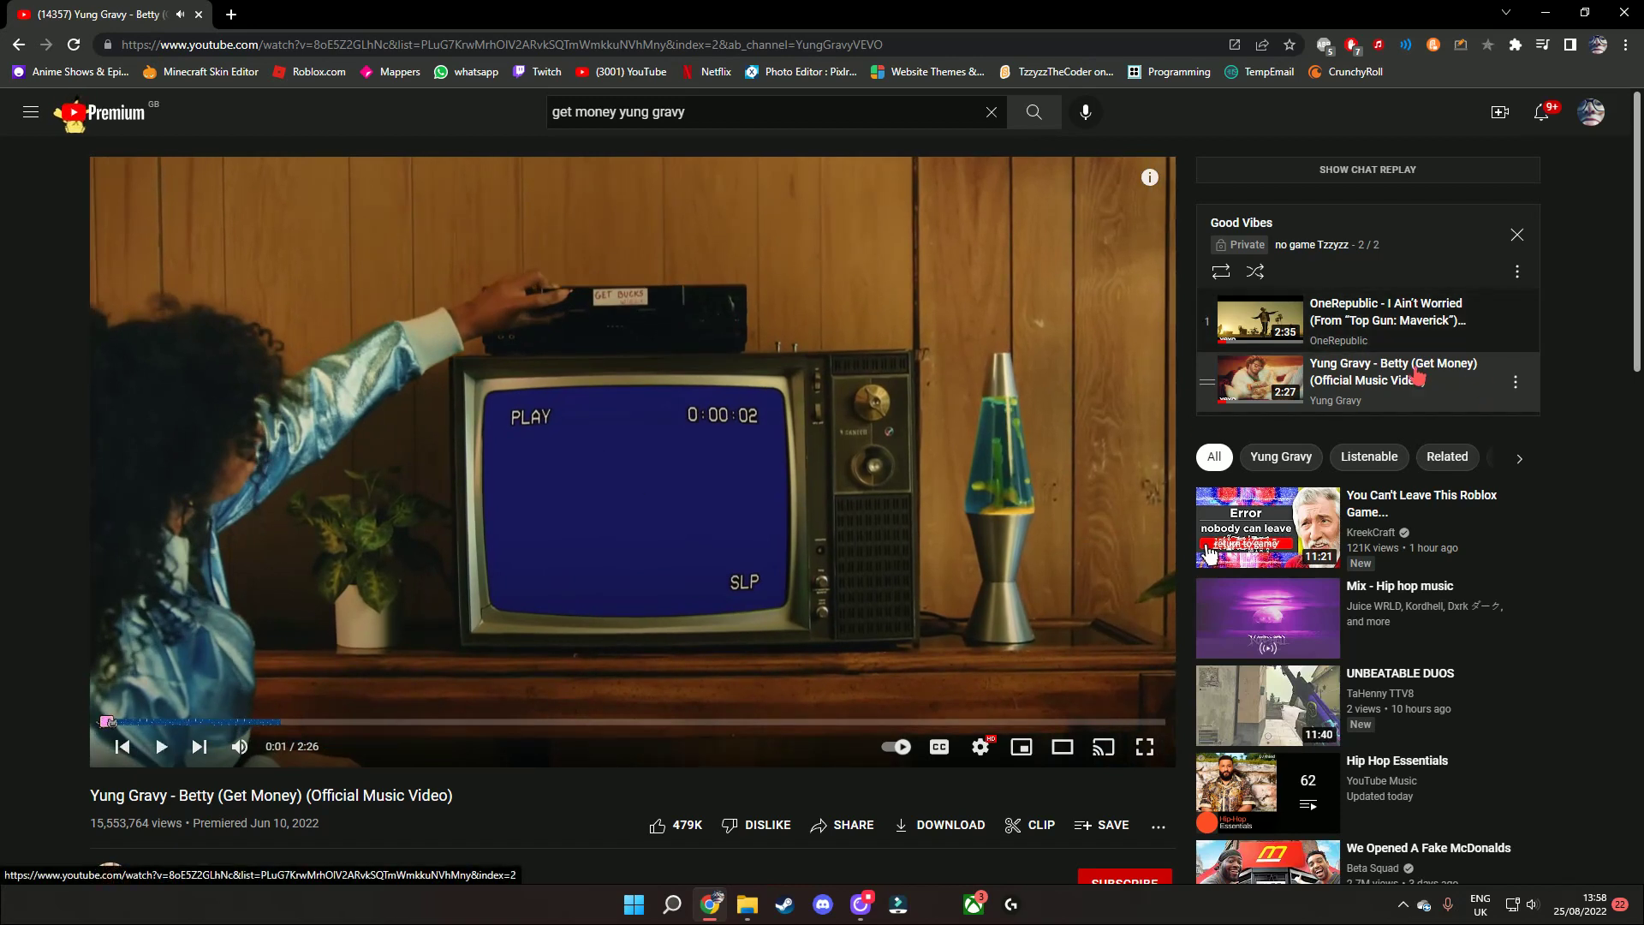
left_click_drag(1516, 382, 1516, 322)
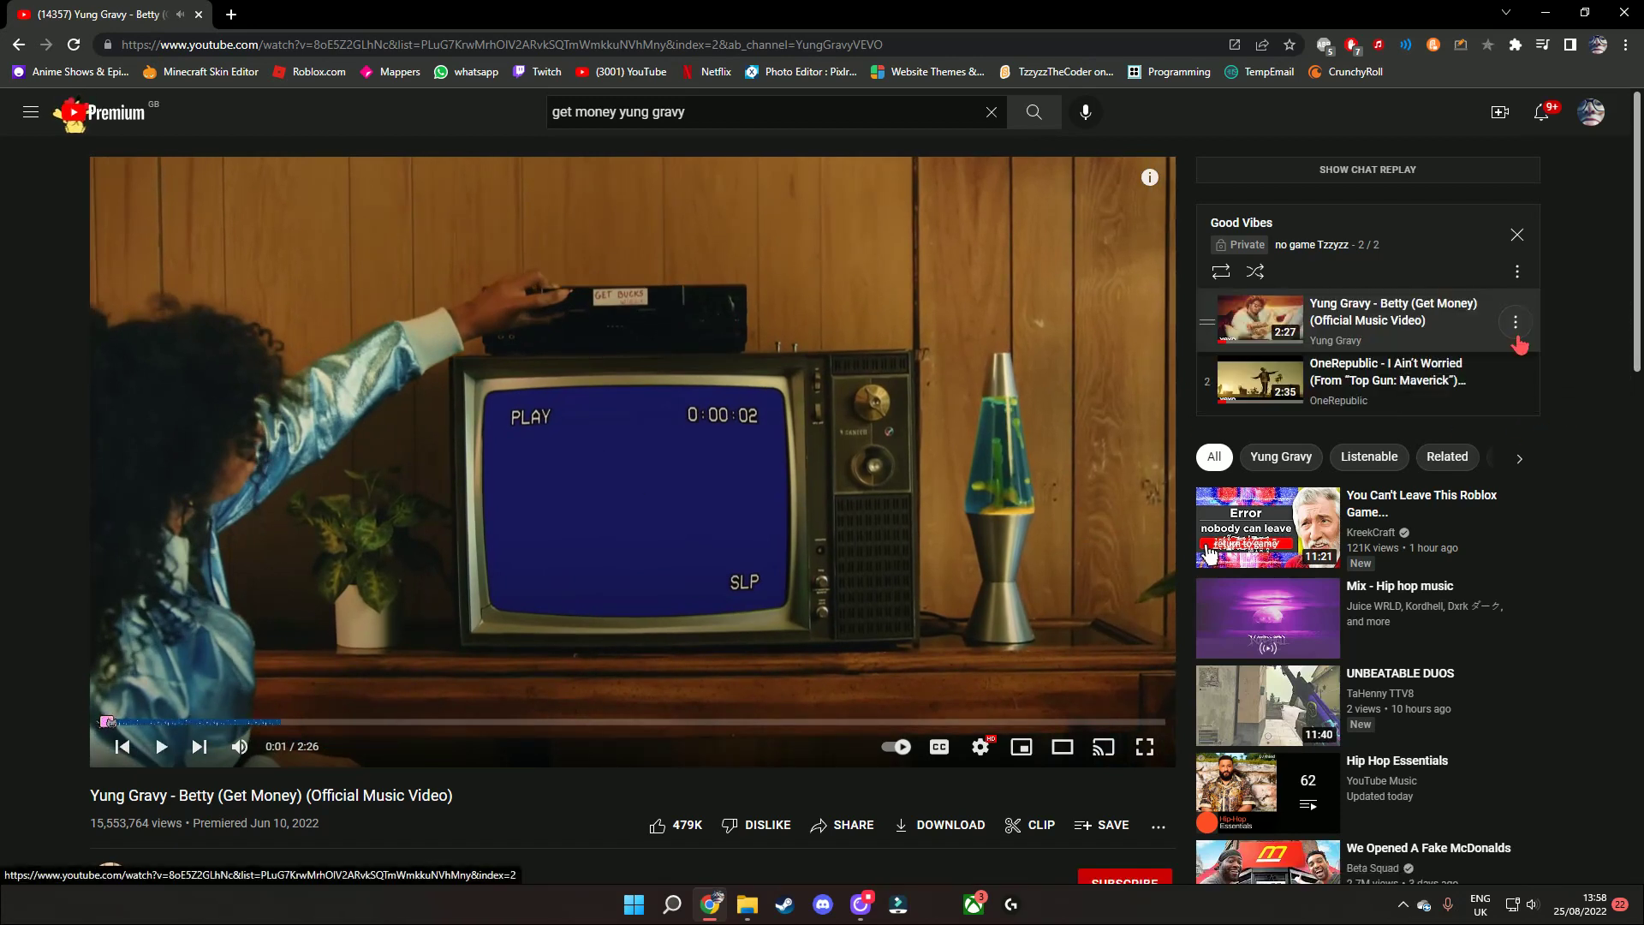
left_click(1516, 324)
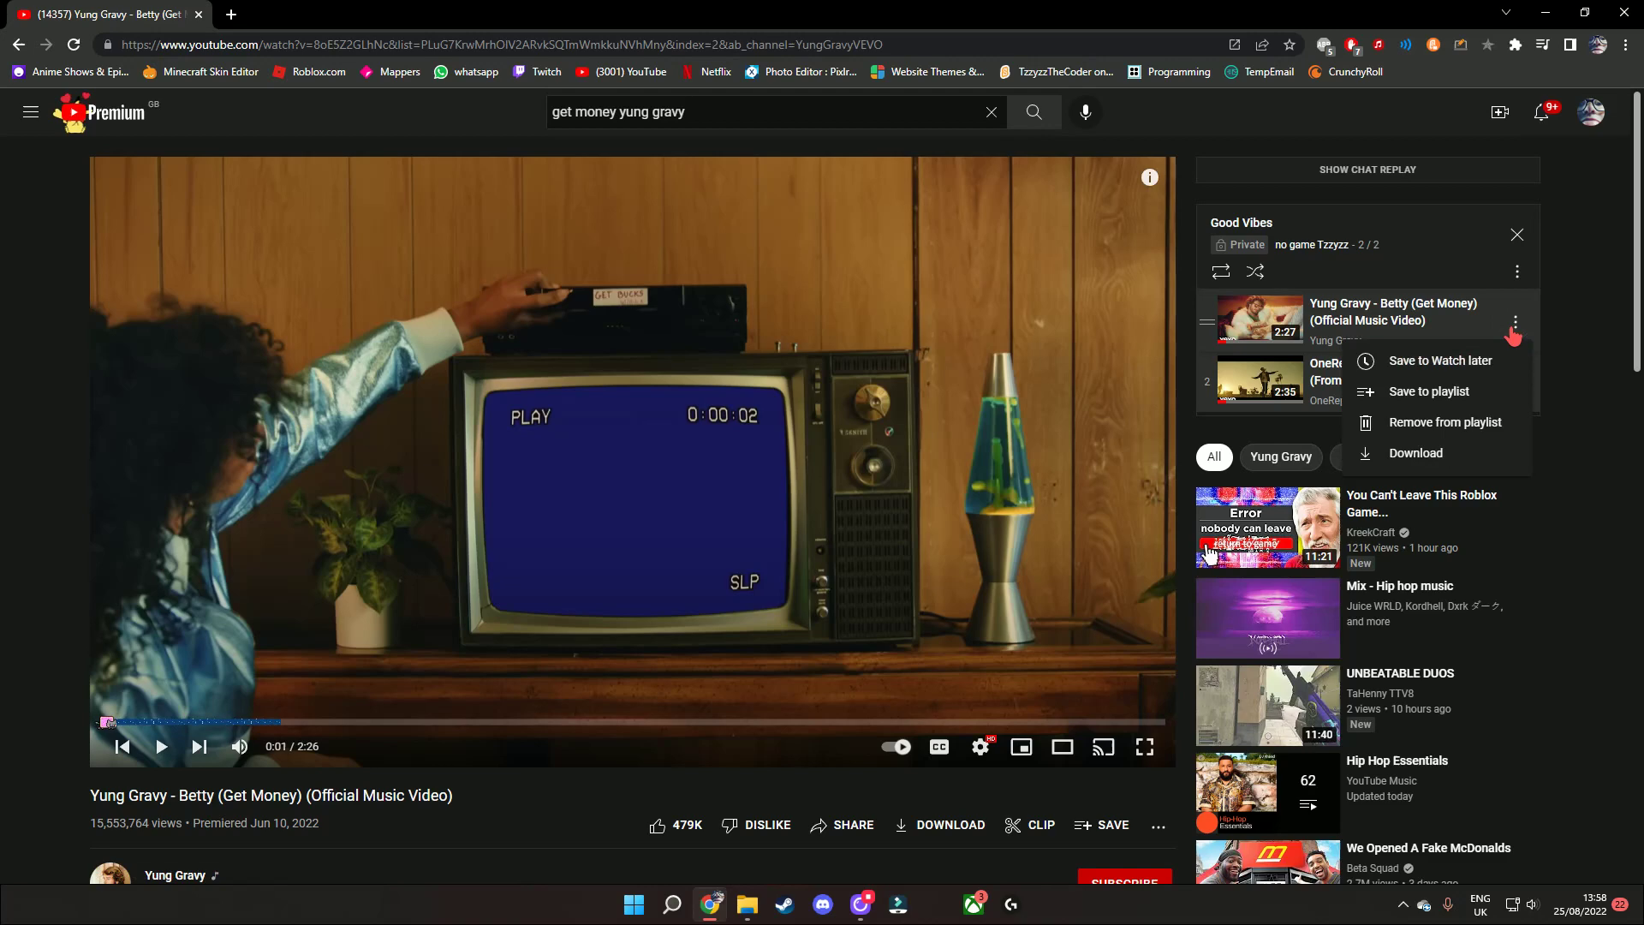
left_click_drag(1514, 335, 1631, 383)
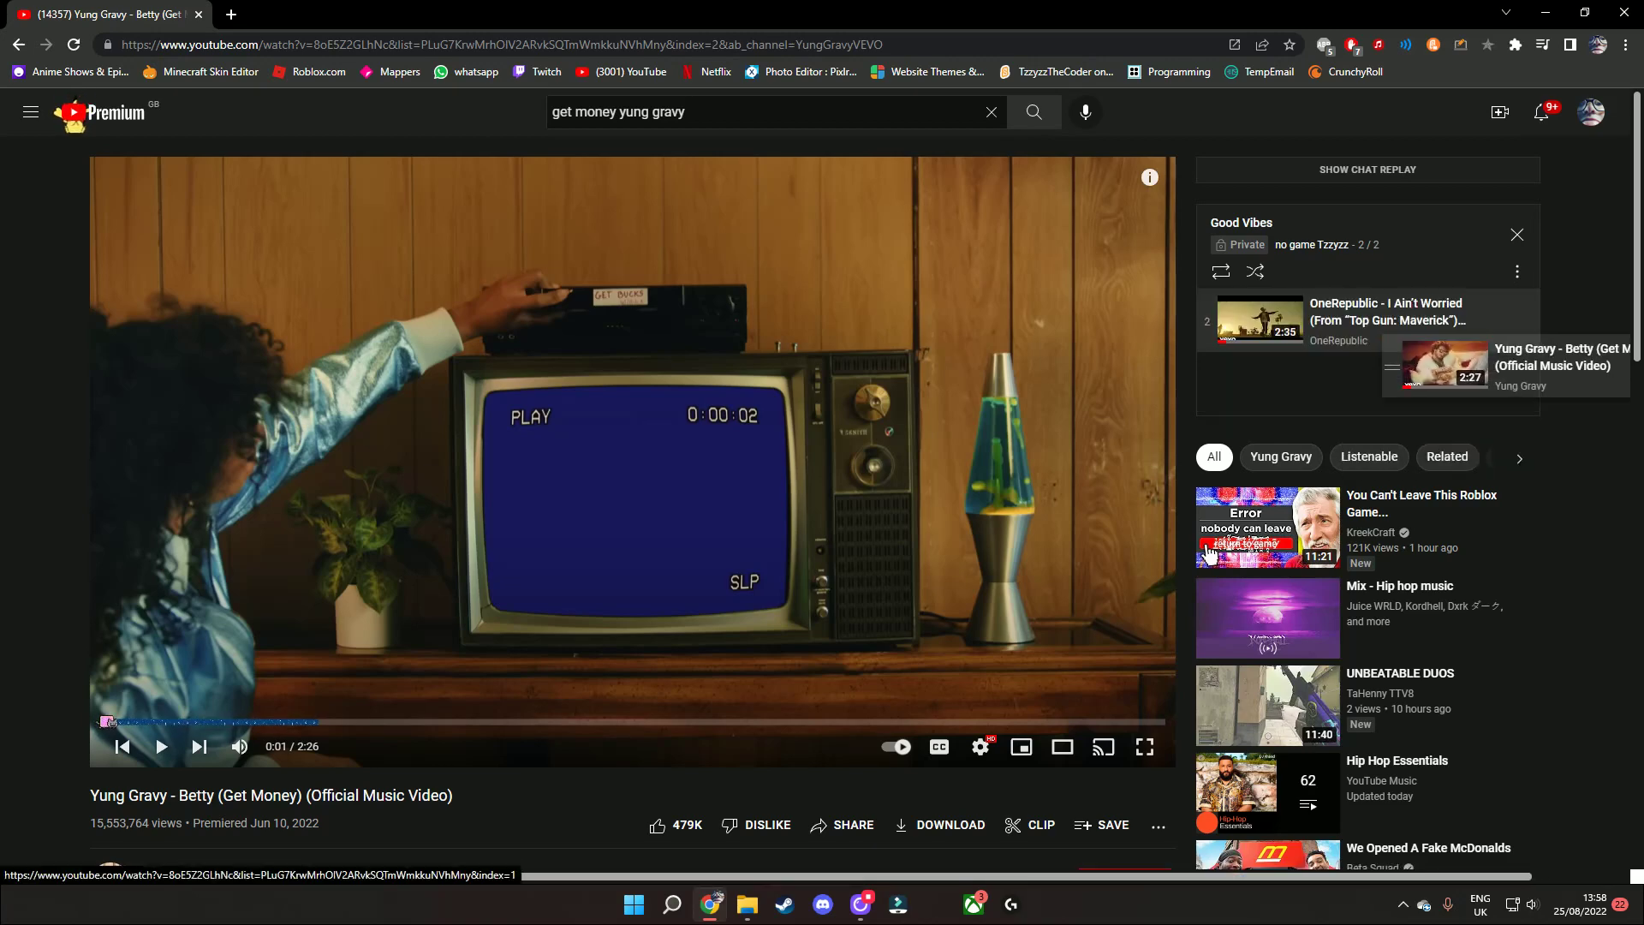
mouse_move(1631, 382)
left_mouse_down()
mouse_move(1565, 404)
mouse_move(1369, 356)
left_mouse_up()
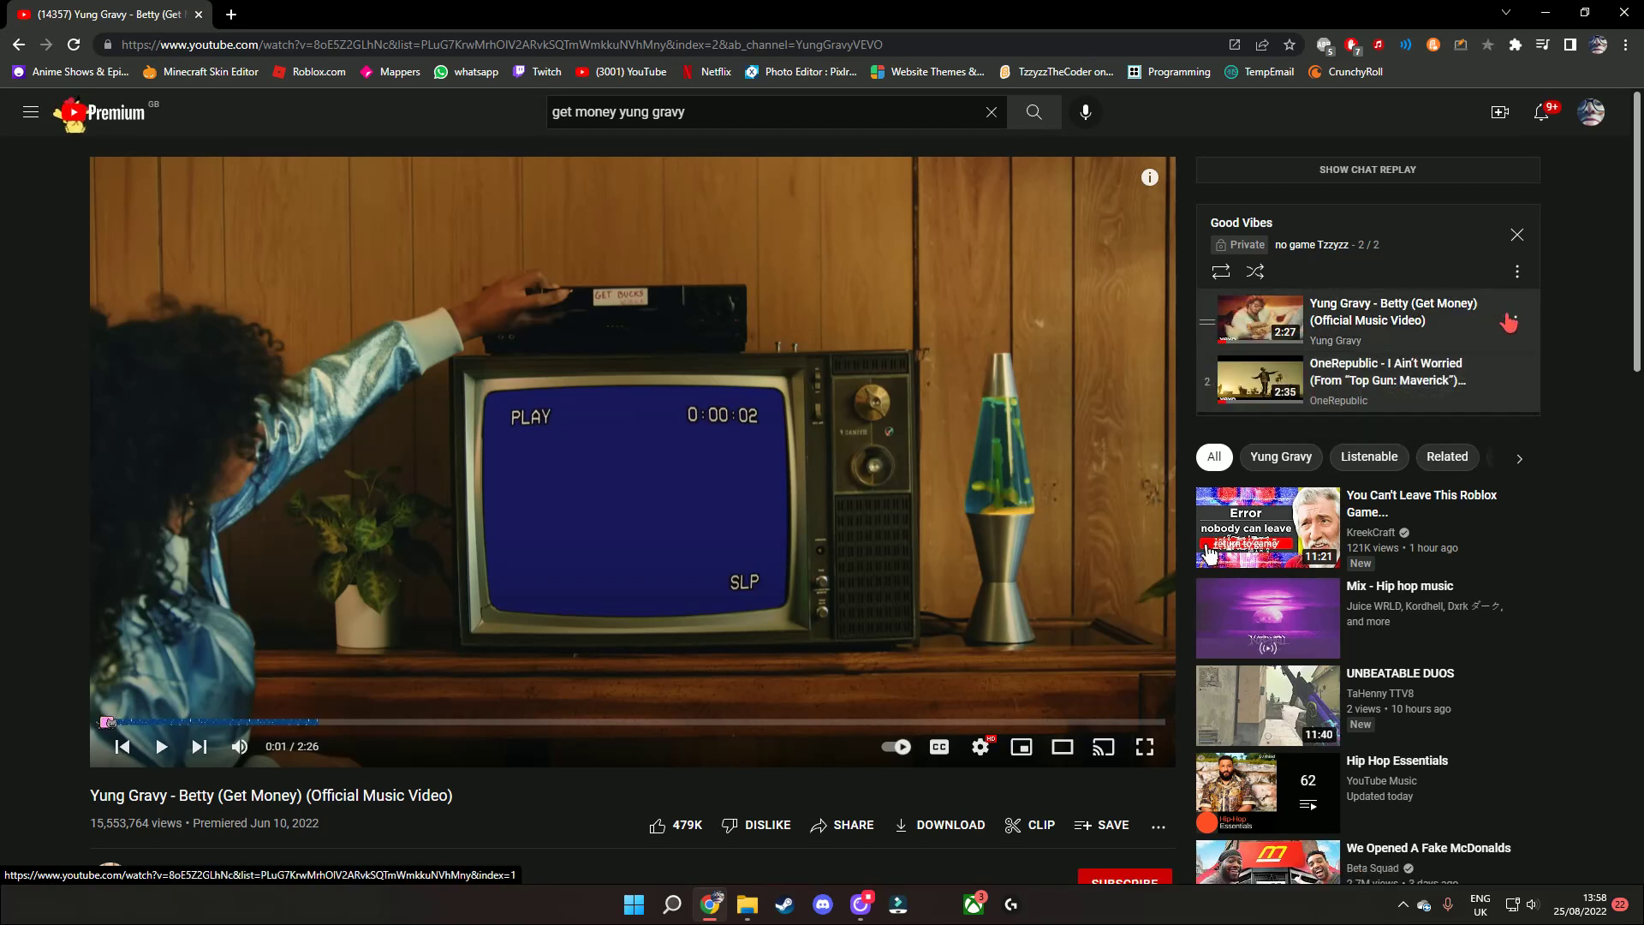
left_click_drag(1510, 322, 1516, 382)
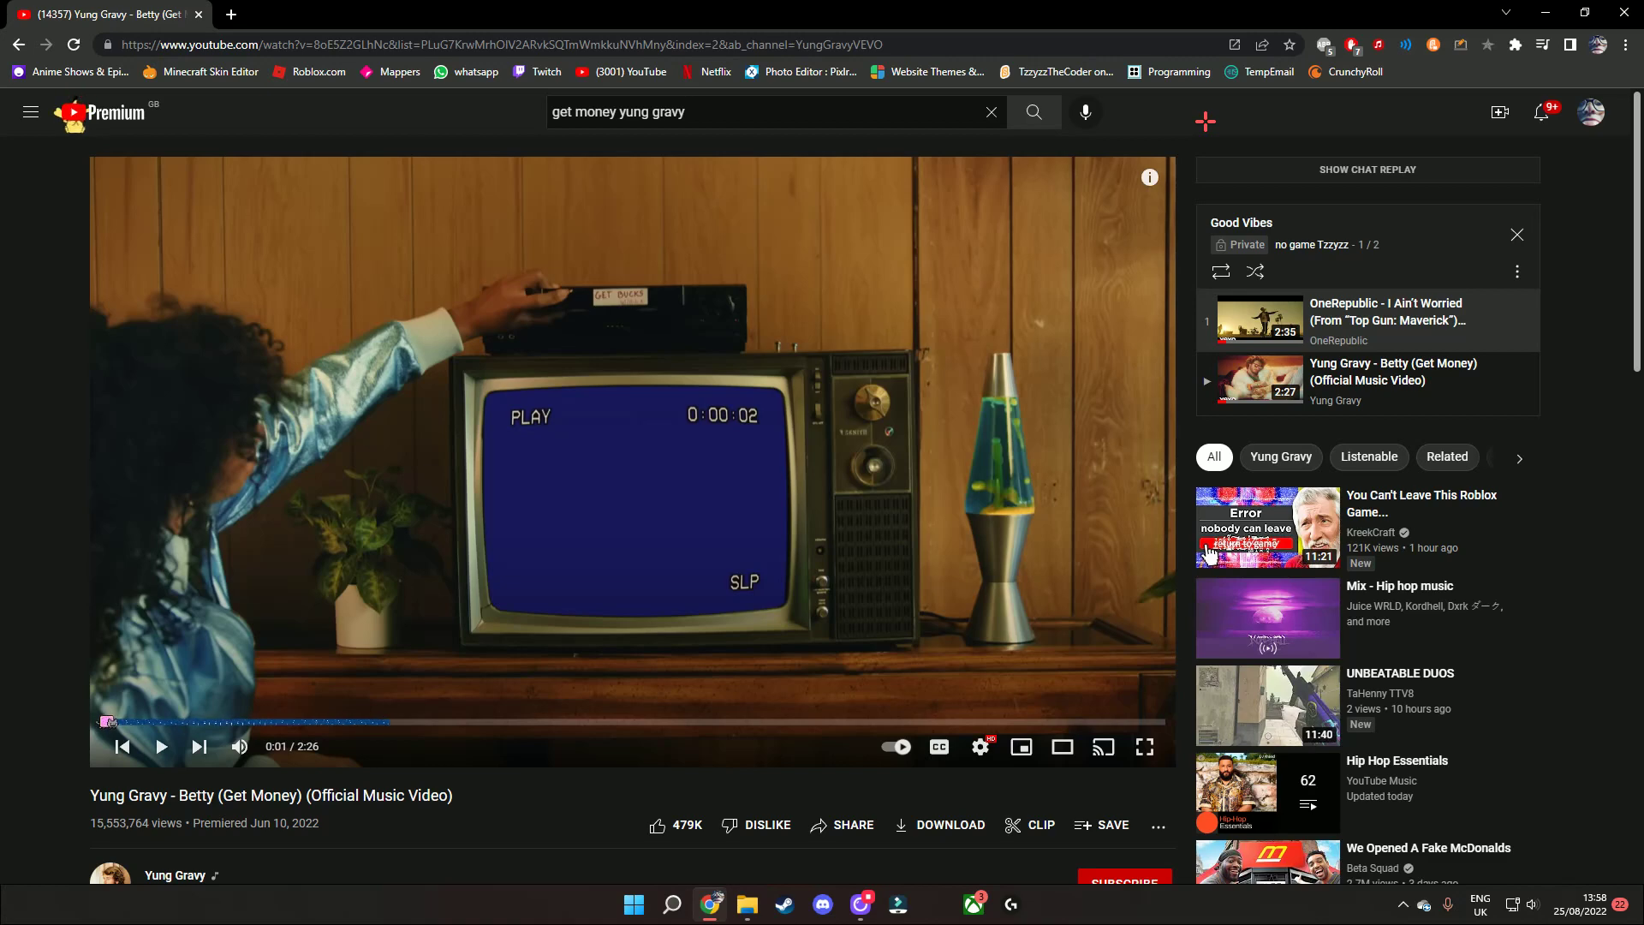
key("space")
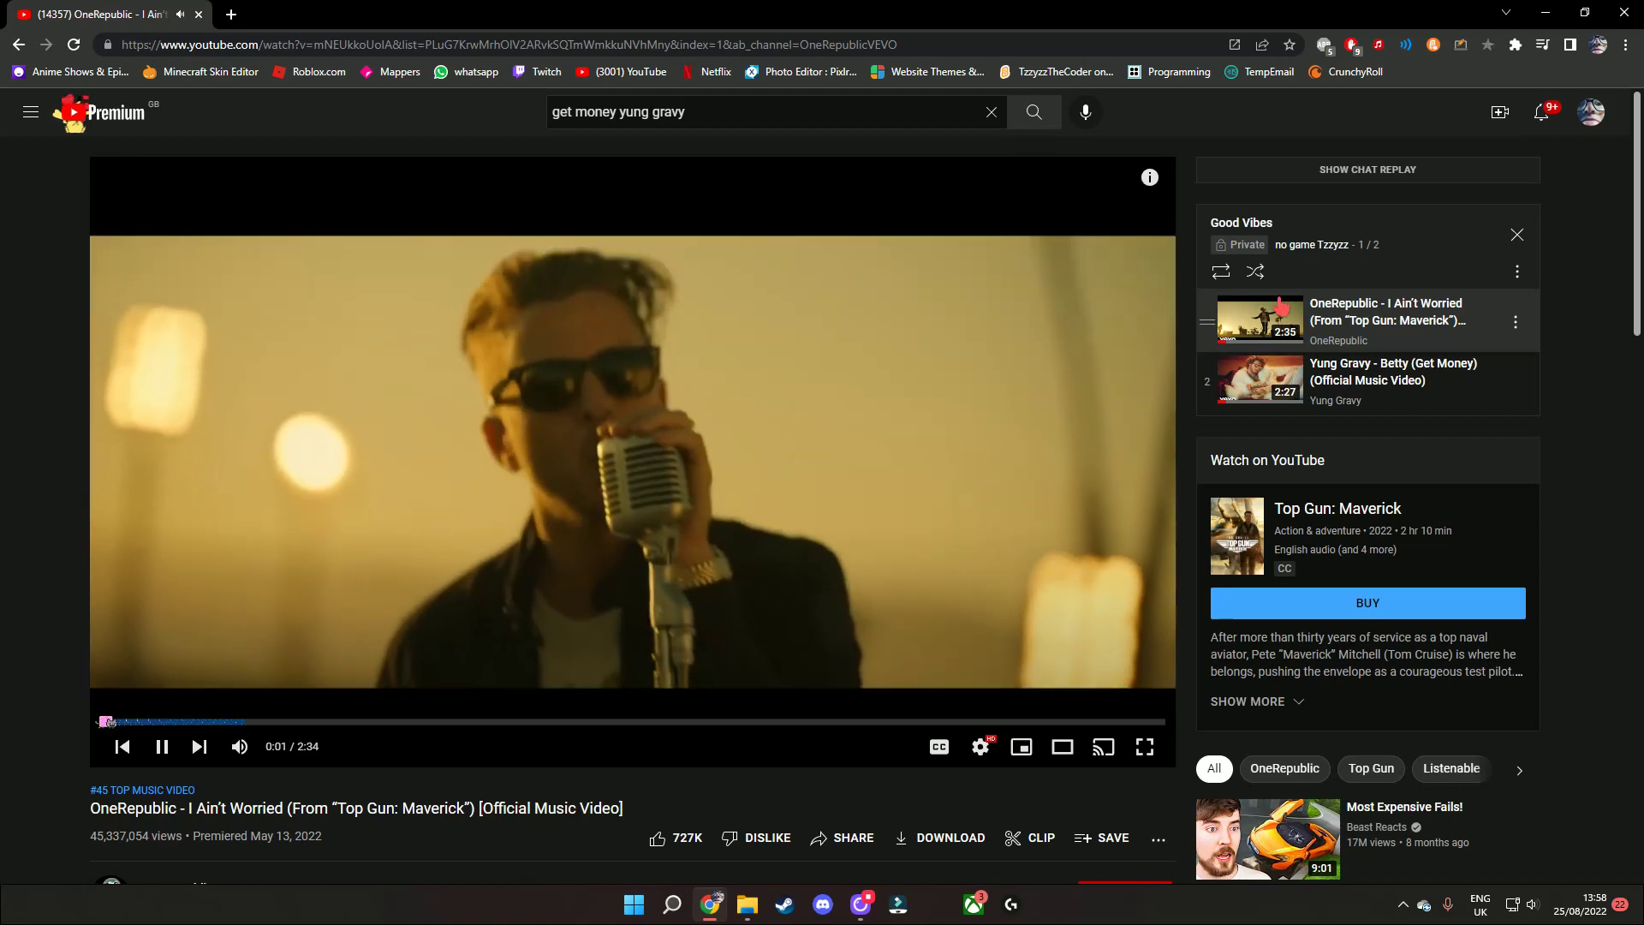
left_click(1368, 372)
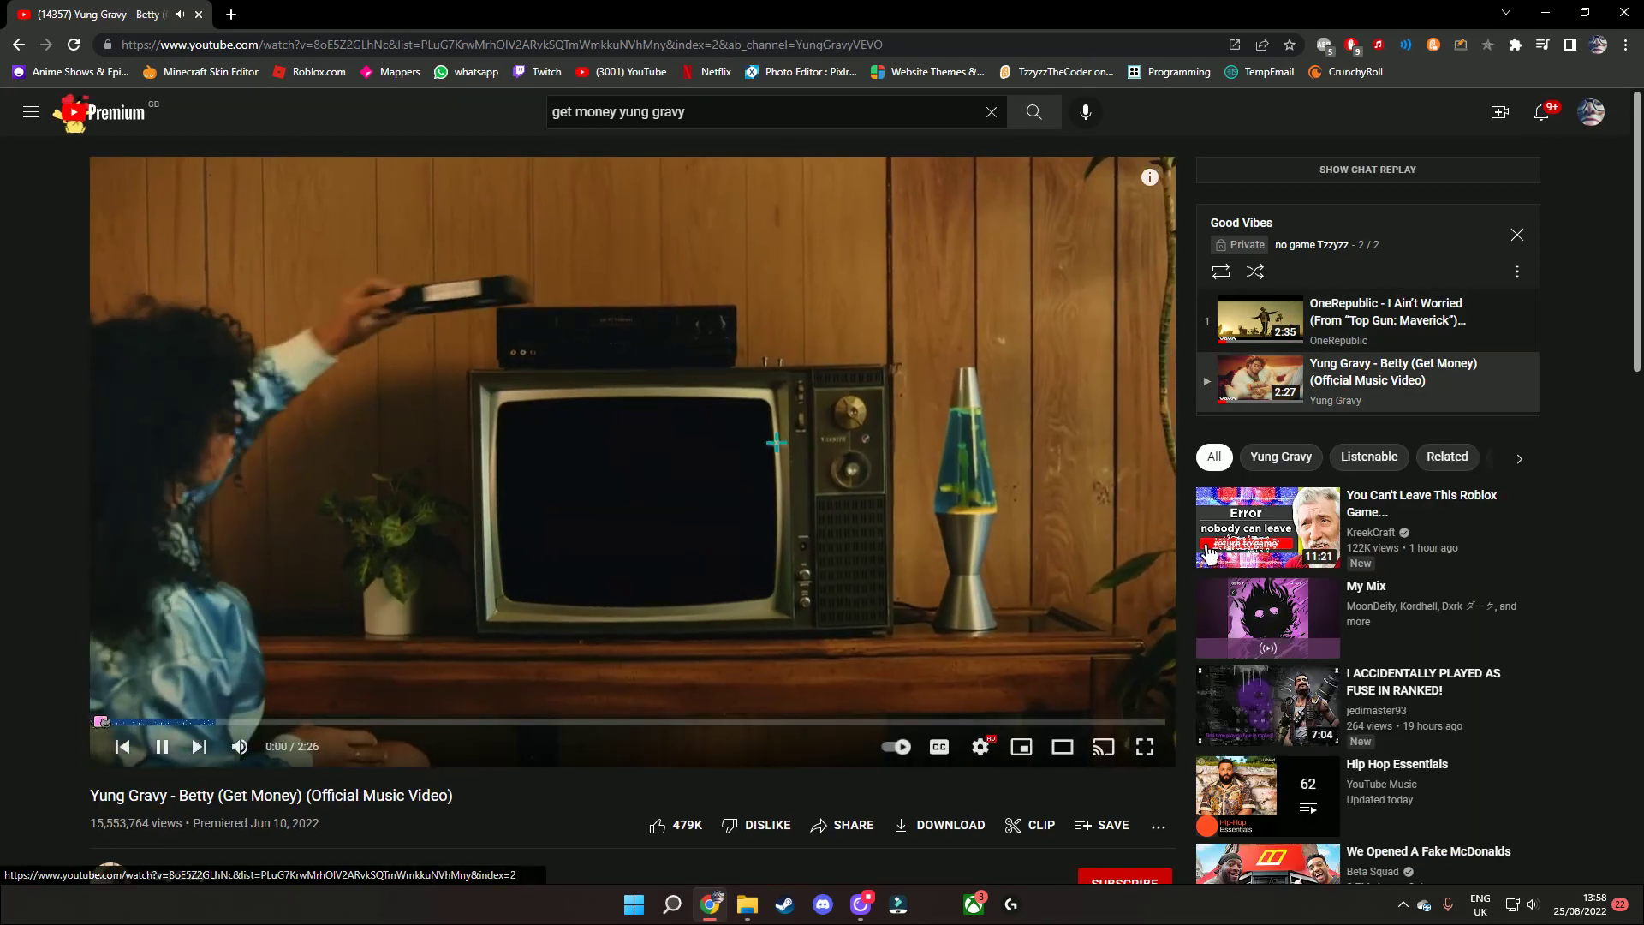
left_click(777, 443)
key("alt+Left")
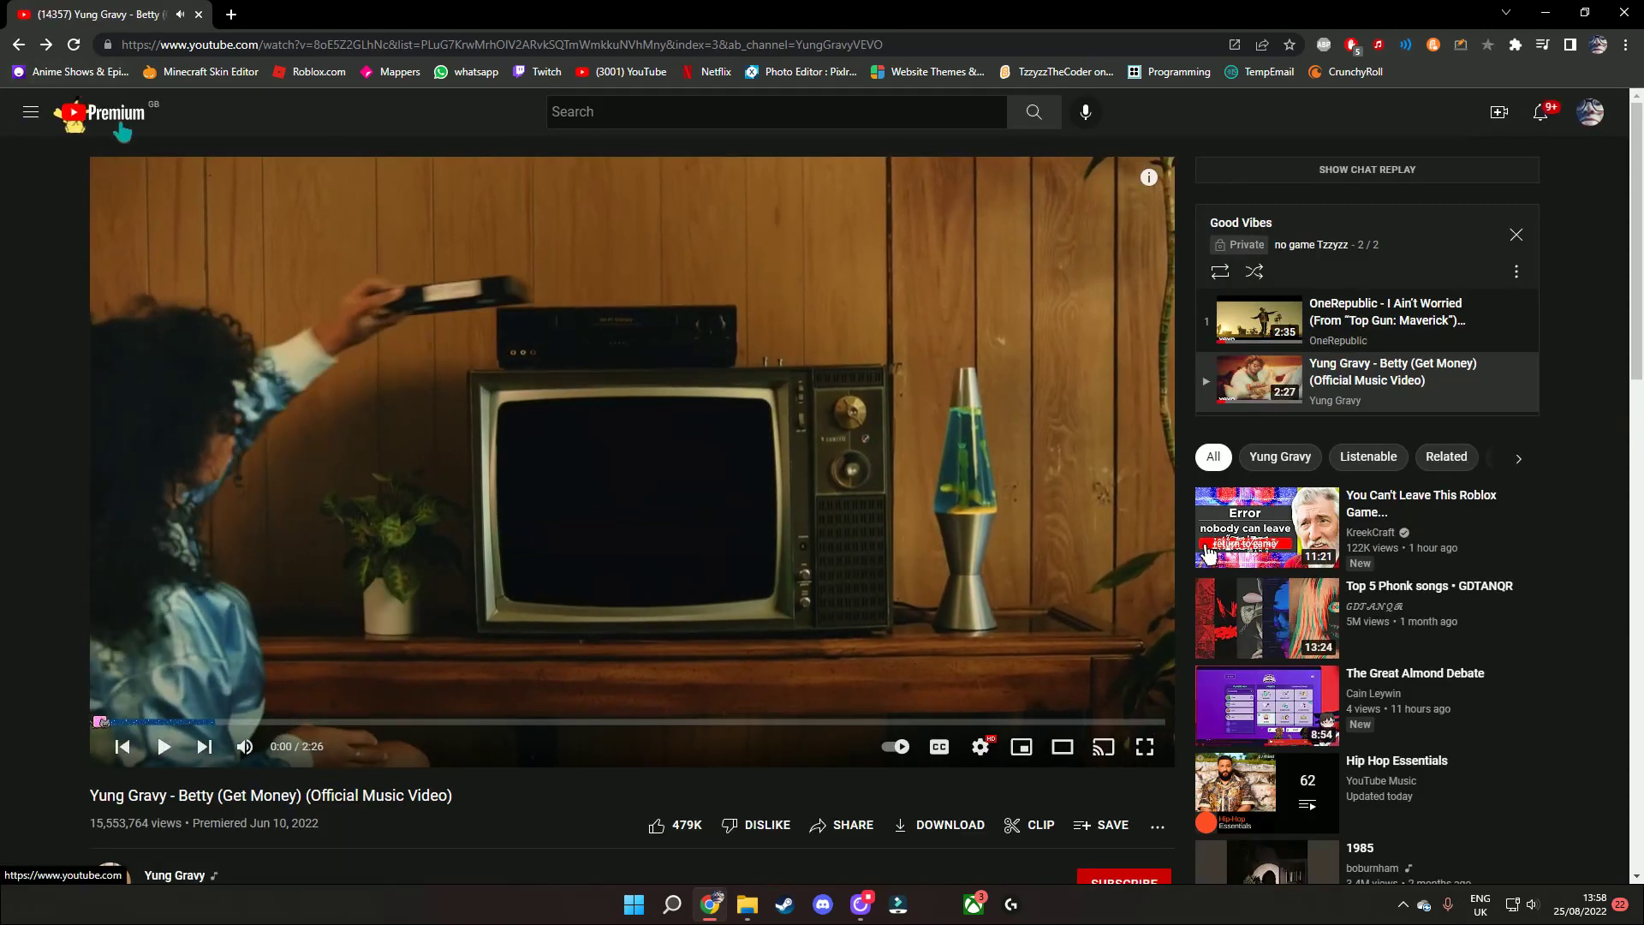
Return to the home feed, close the Betty mini-player, and open then leave the UNHOLY video
key("i")
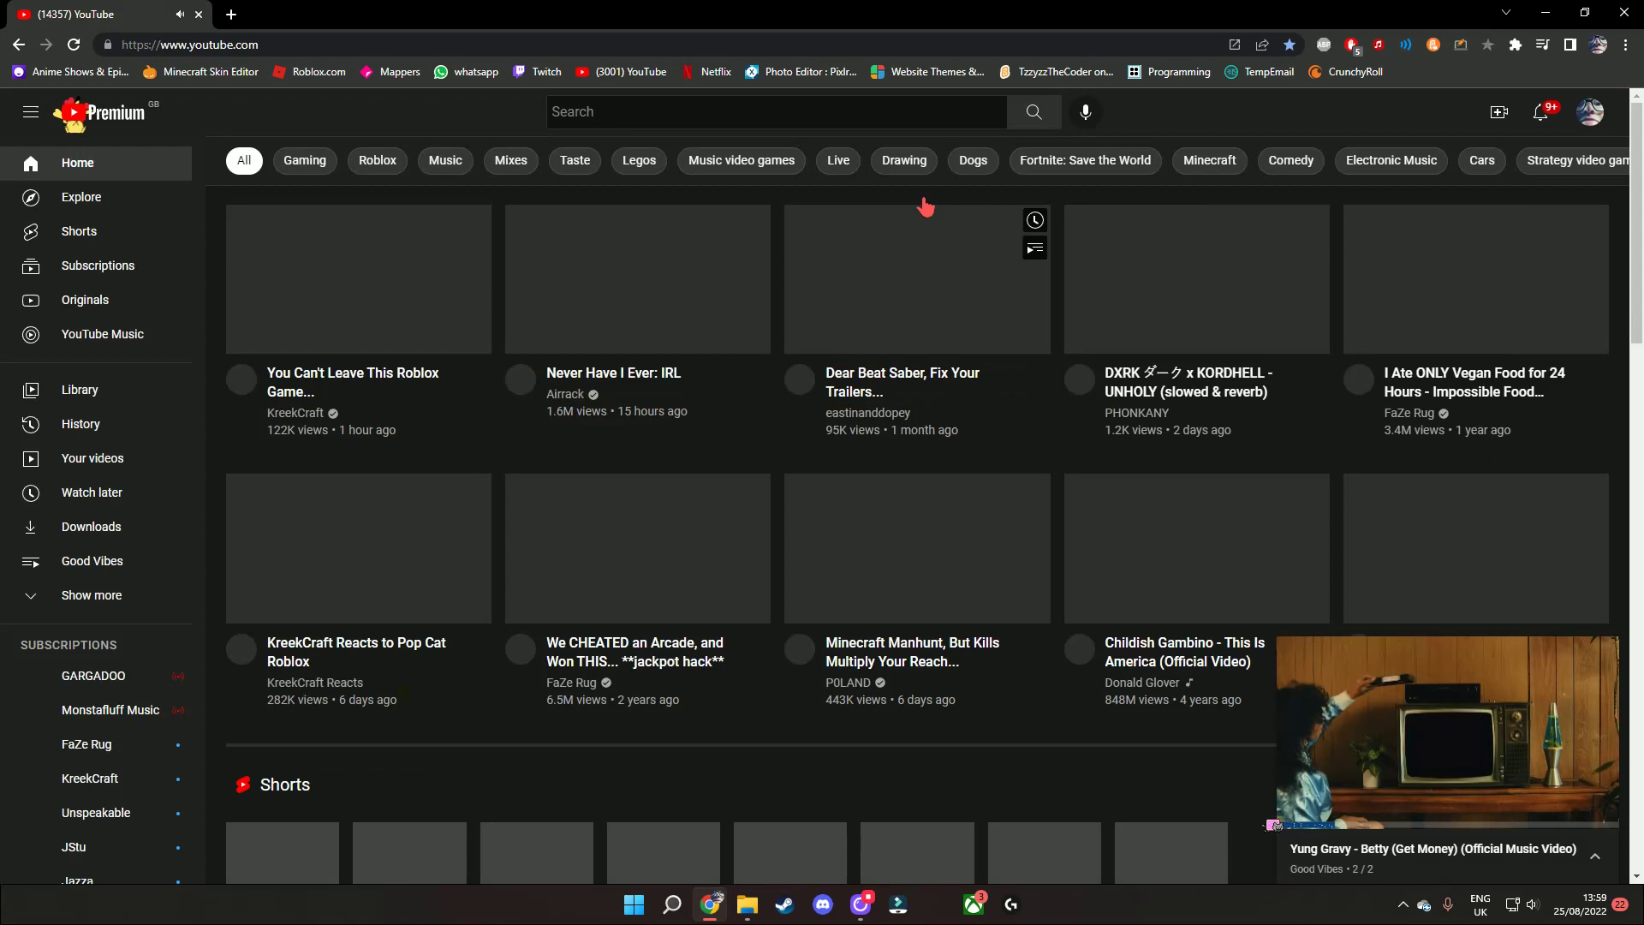
left_click(1602, 655)
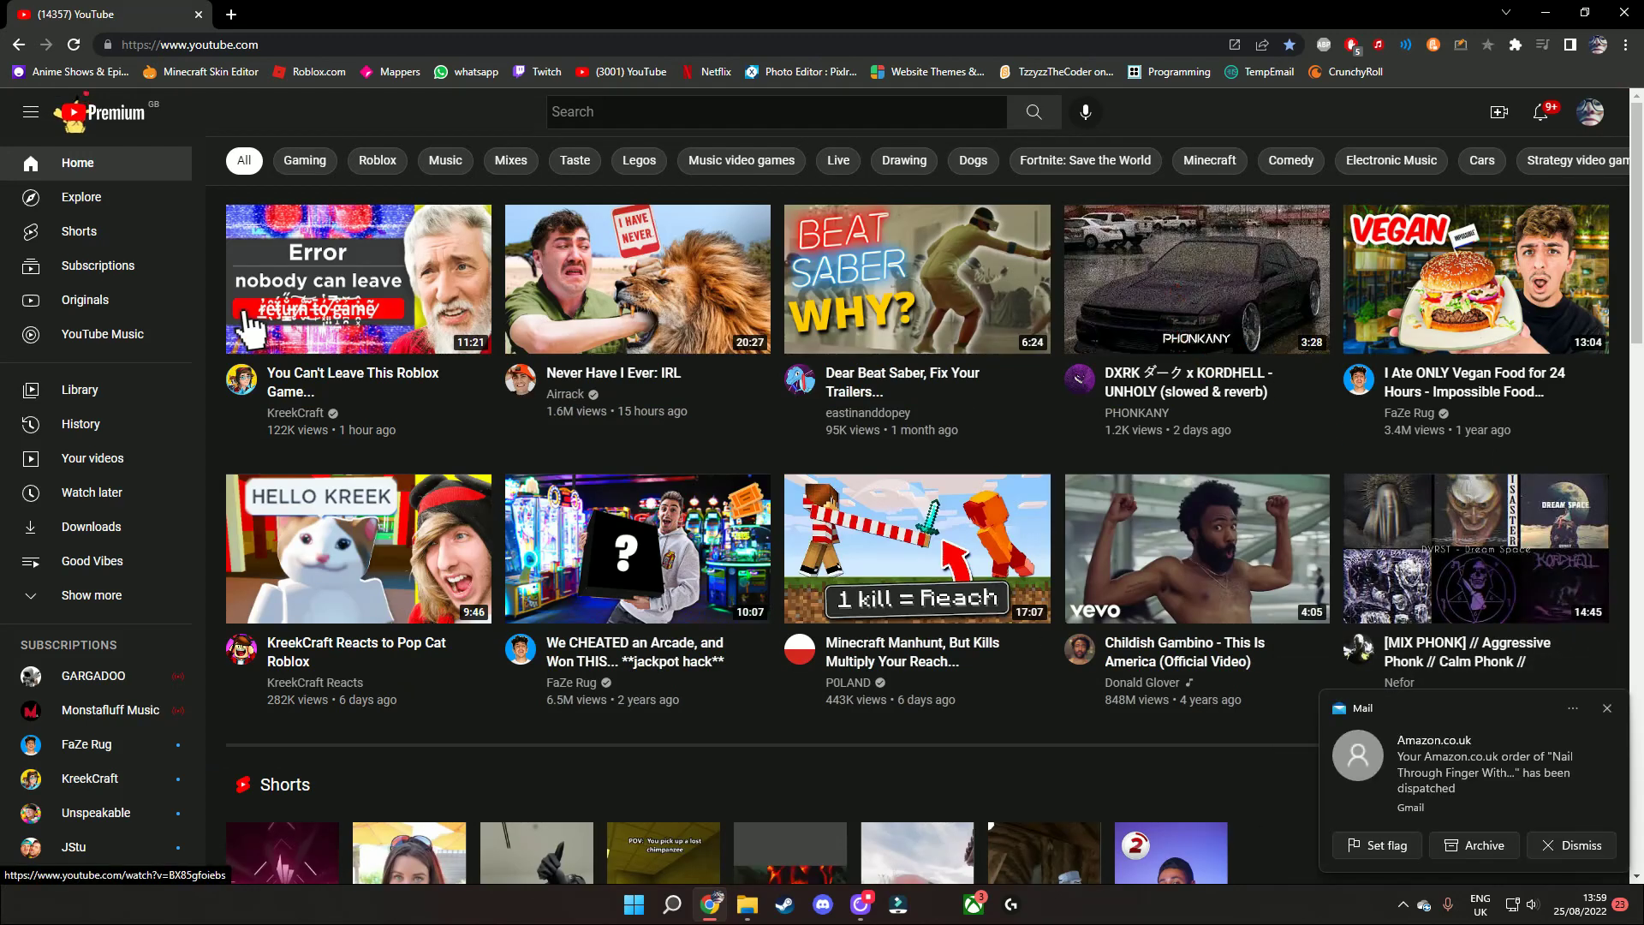
left_click(1167, 249)
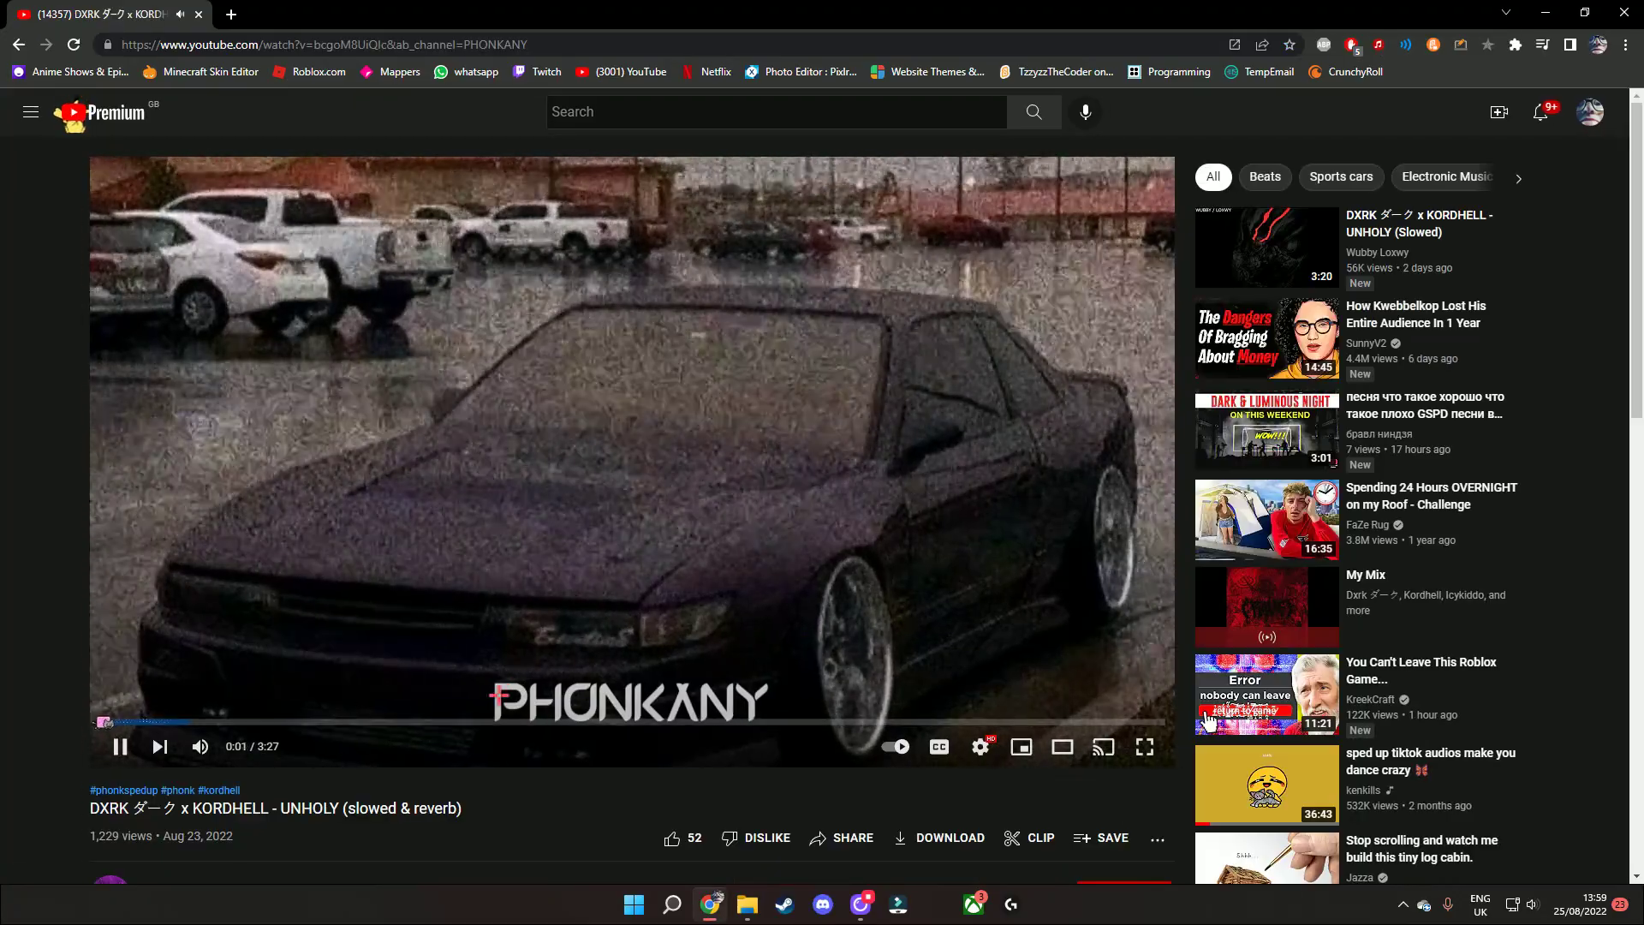
key("alt+Left")
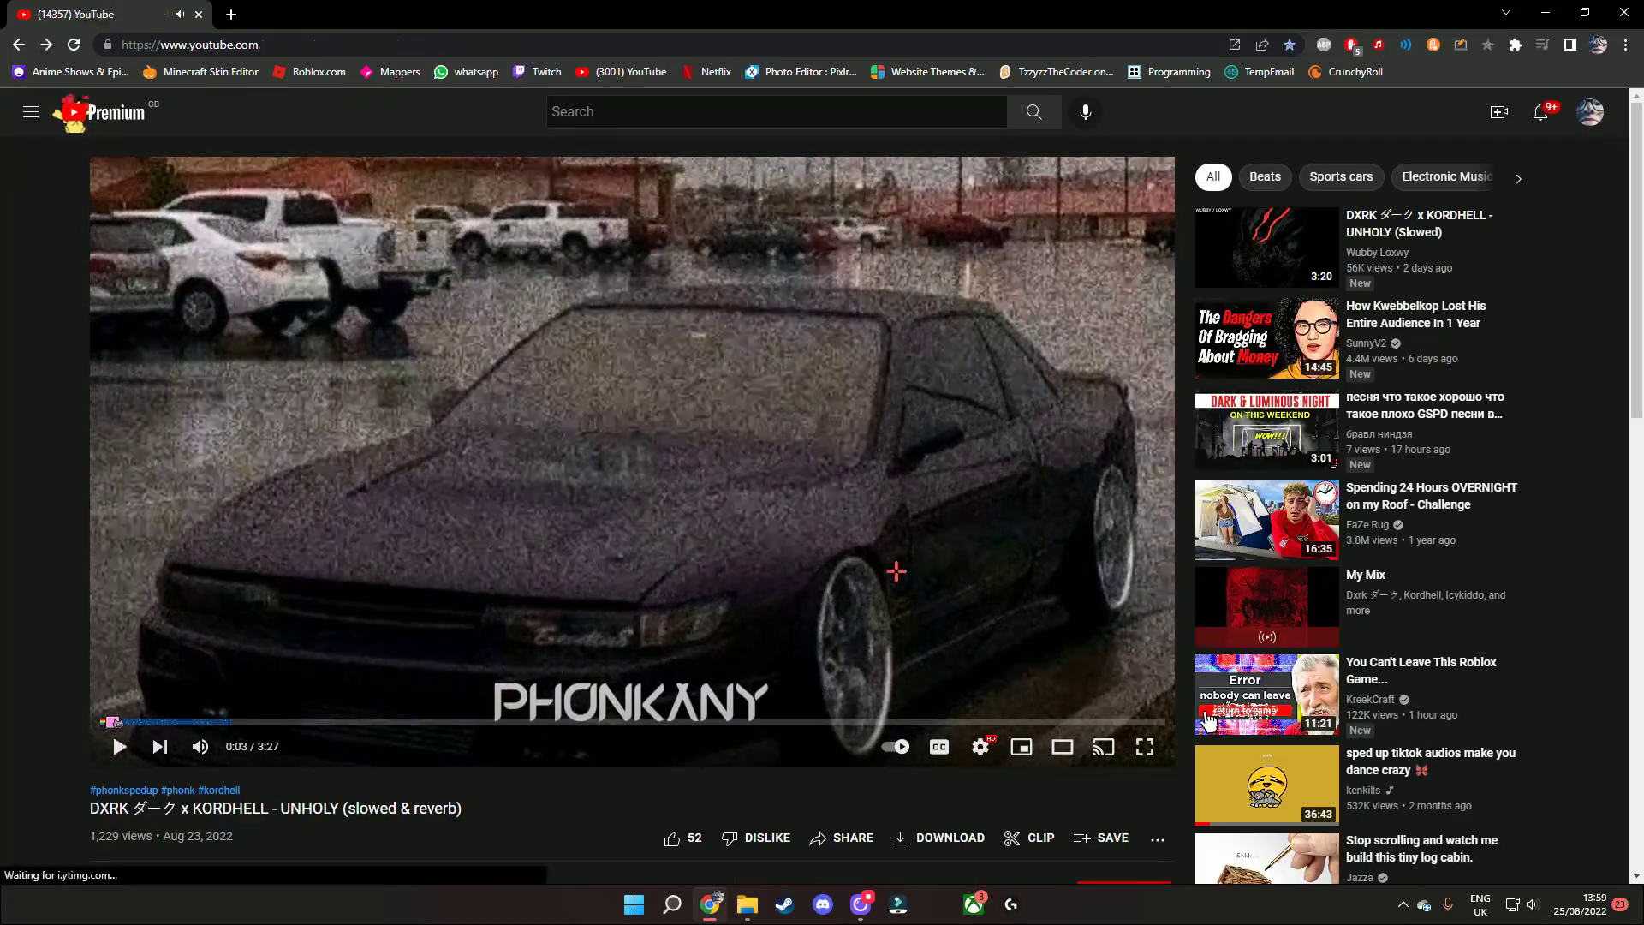
scroll(899, 578, "down", 2)
scroll(984, 576, "down", 3)
scroll(984, 576, "down", 3)
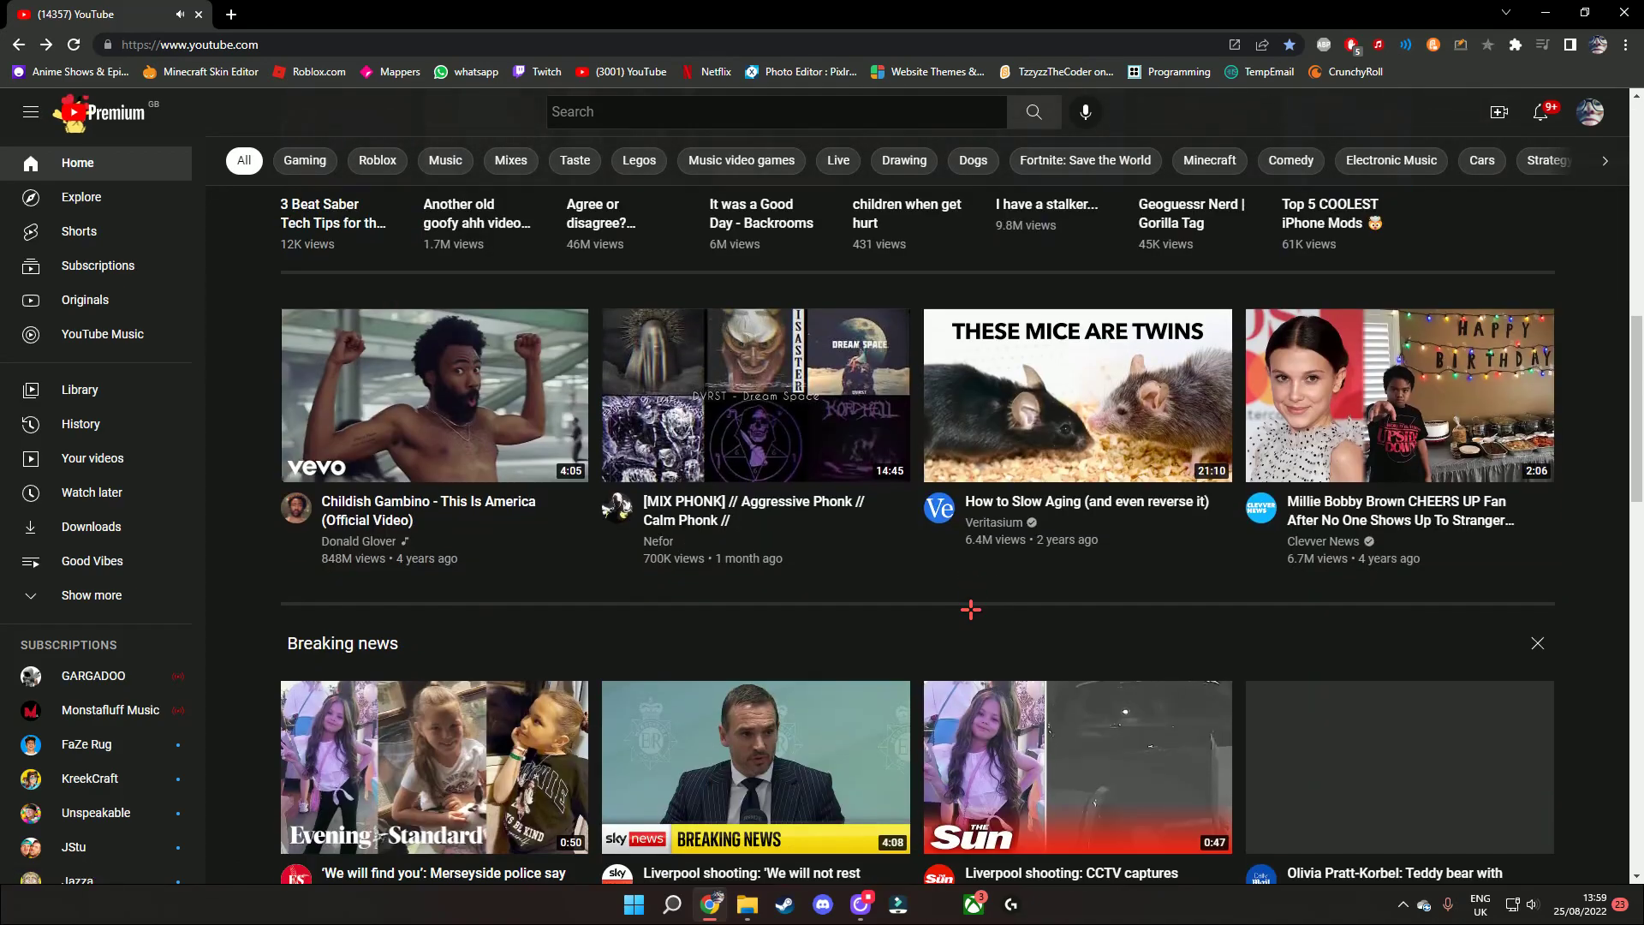
scroll(976, 598, "down", 1)
scroll(1016, 590, "up", 2)
scroll(1020, 408, "up", 4)
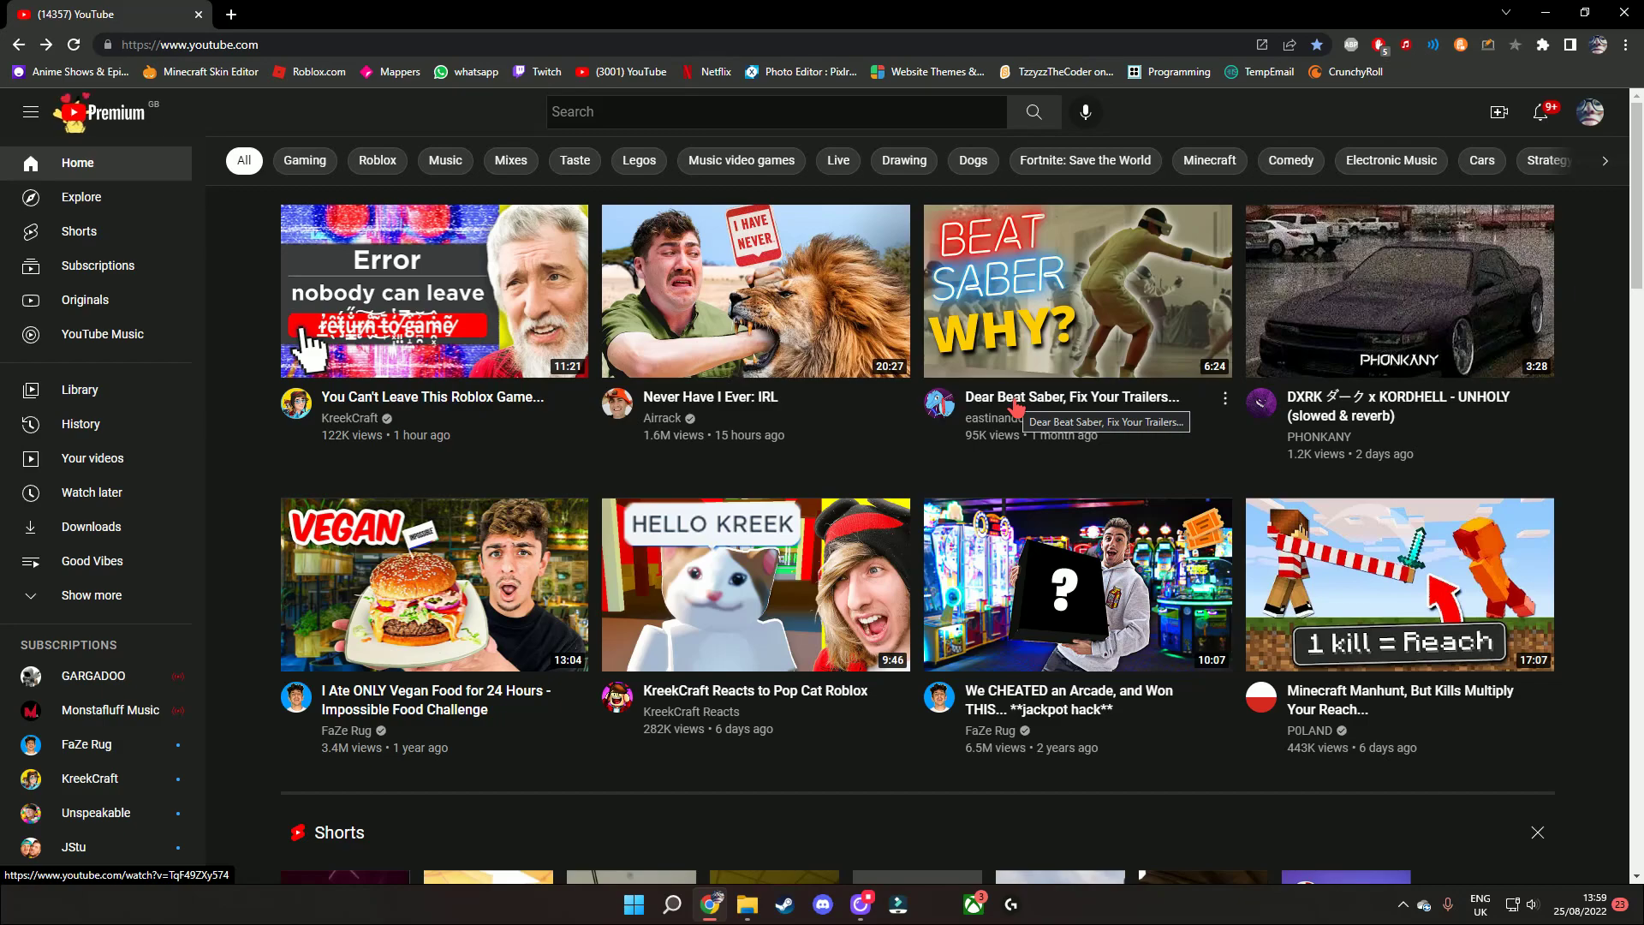
scroll(1016, 409, "down", 3)
scroll(1028, 424, "down", 1)
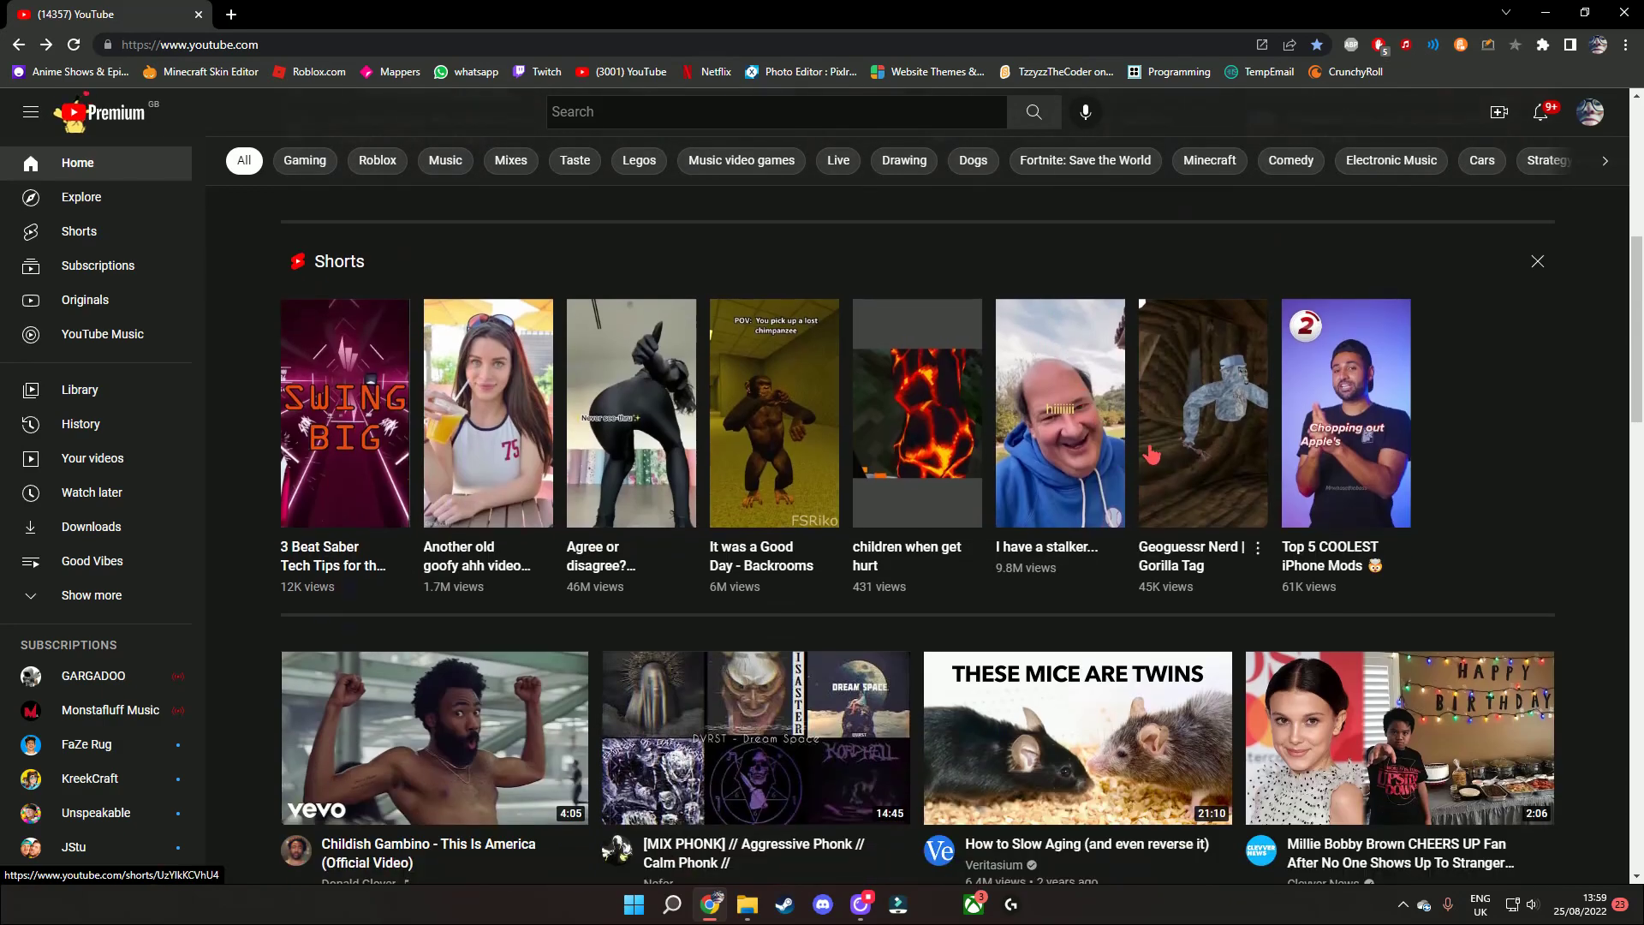
scroll(1156, 456, "down", 2)
scroll(1156, 456, "down", 2)
scroll(758, 319, "down", 1)
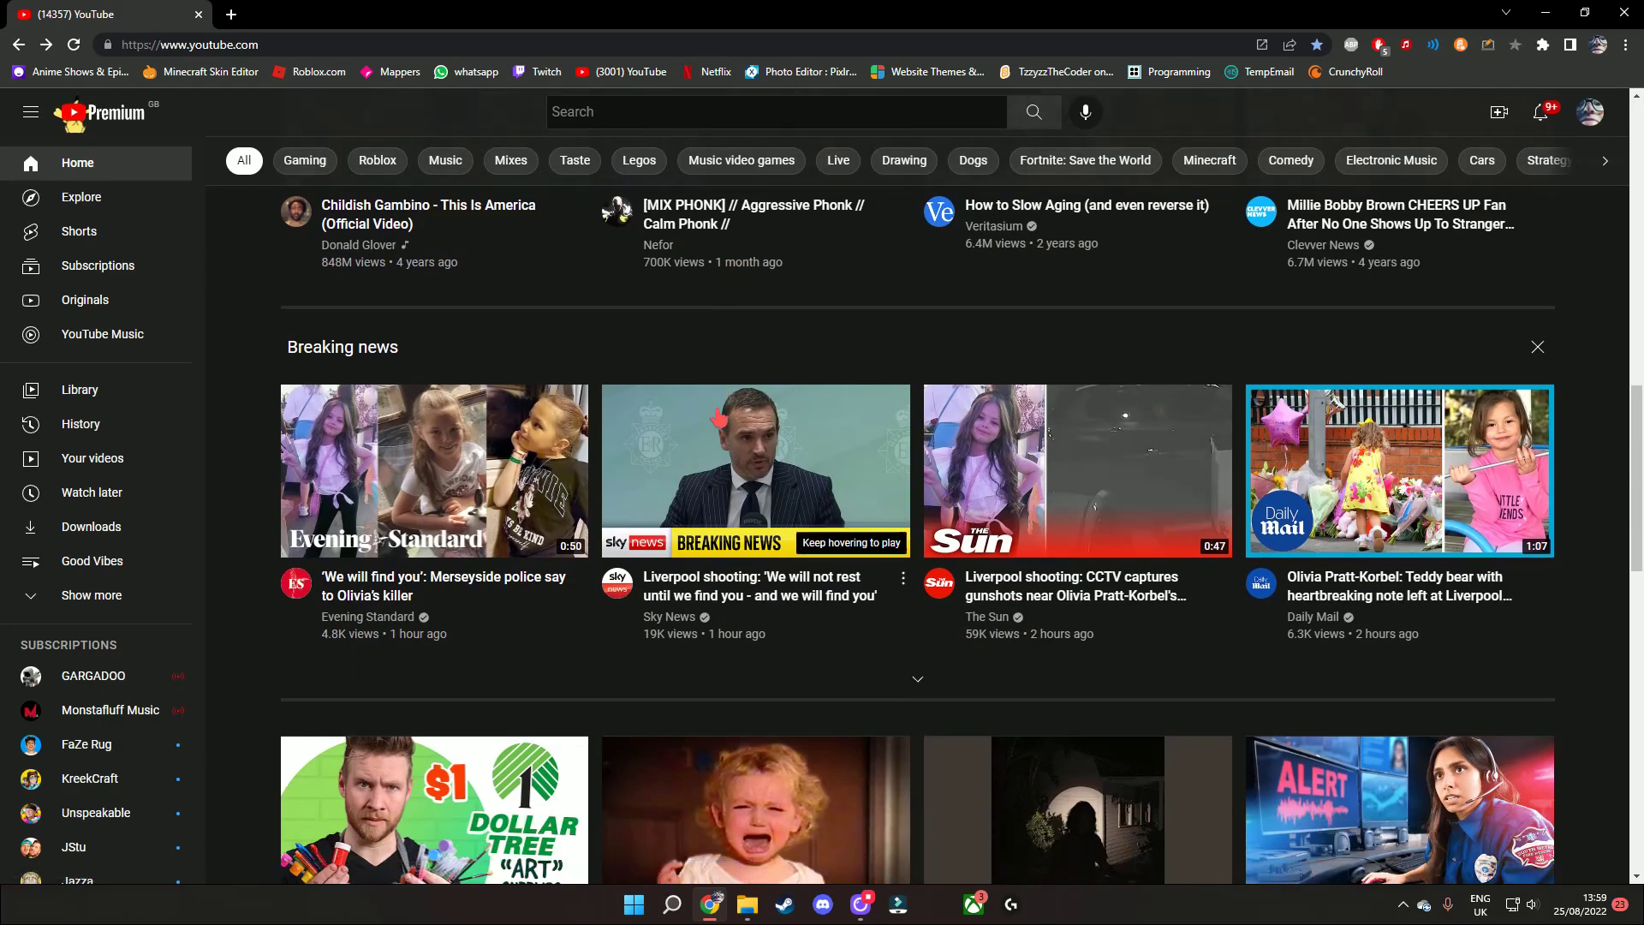
scroll(744, 385, "down", 3)
scroll(741, 462, "down", 1)
scroll(1355, 591, "down", 3)
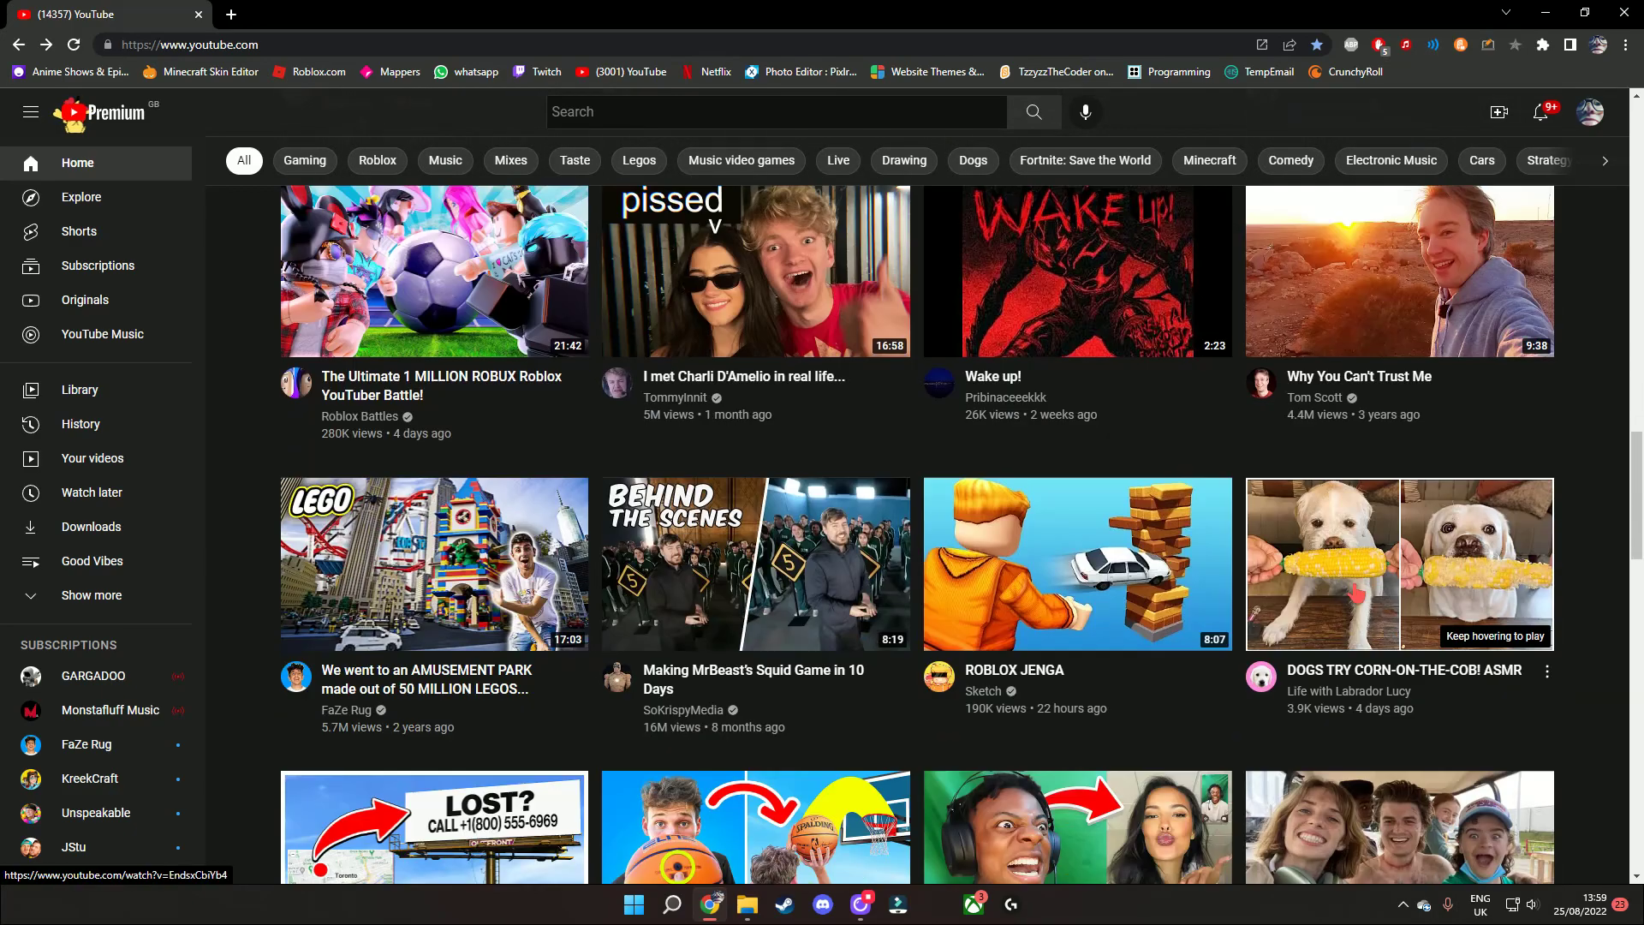
scroll(1604, 371, "down", 1)
scroll(1617, 429, "down", 3)
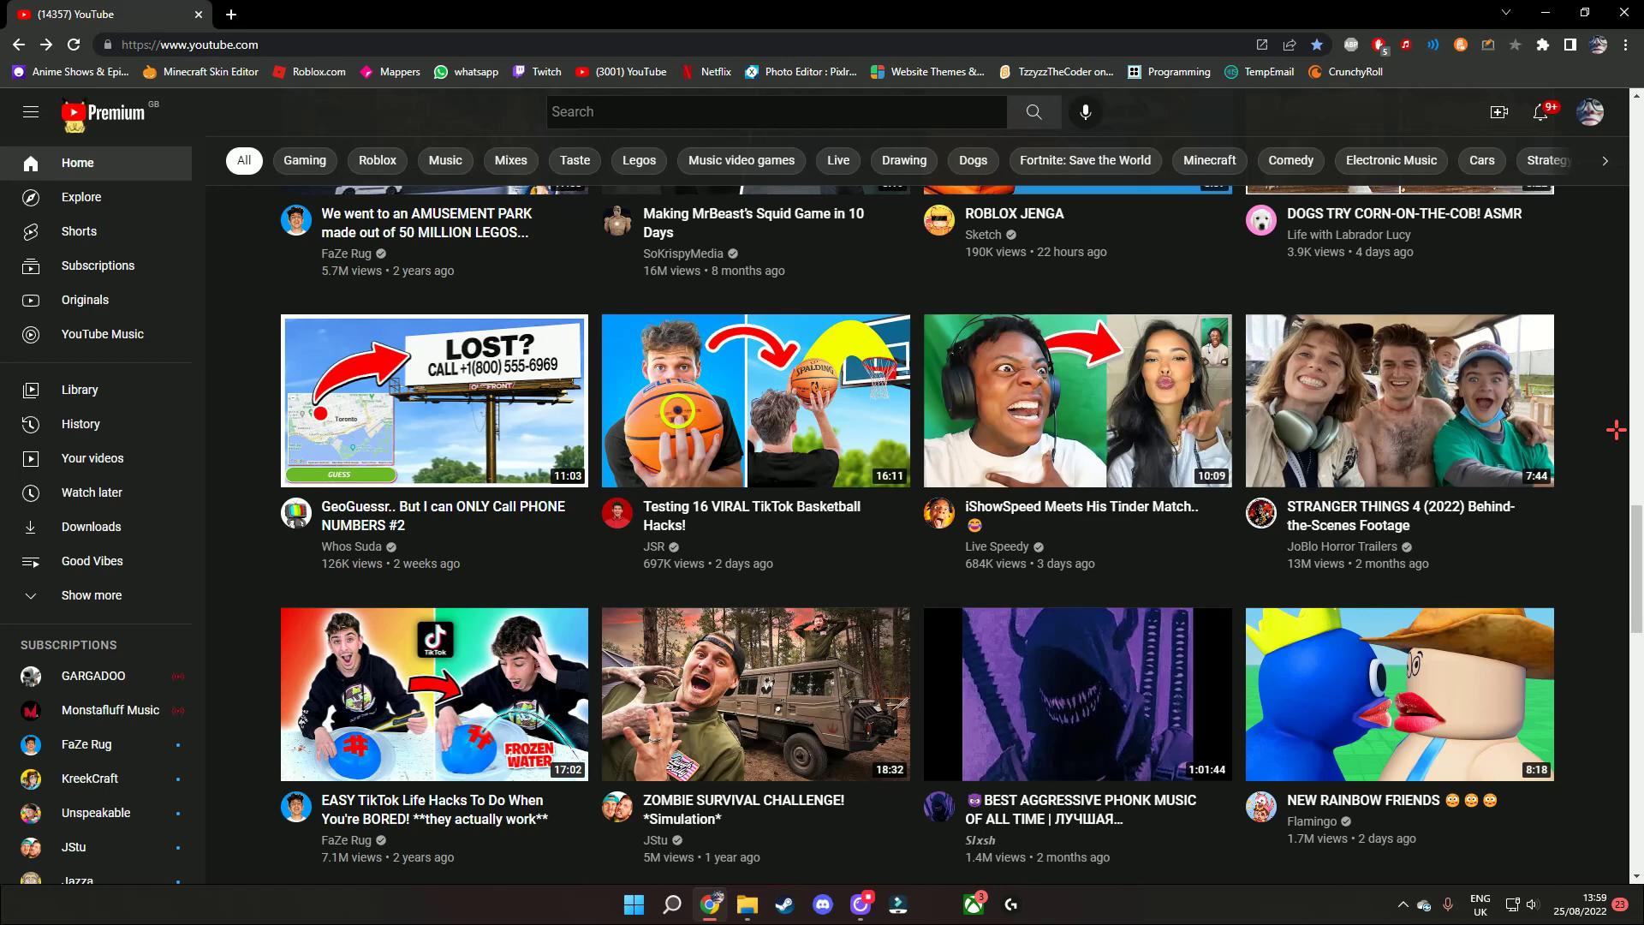
scroll(1616, 429, "down", 3)
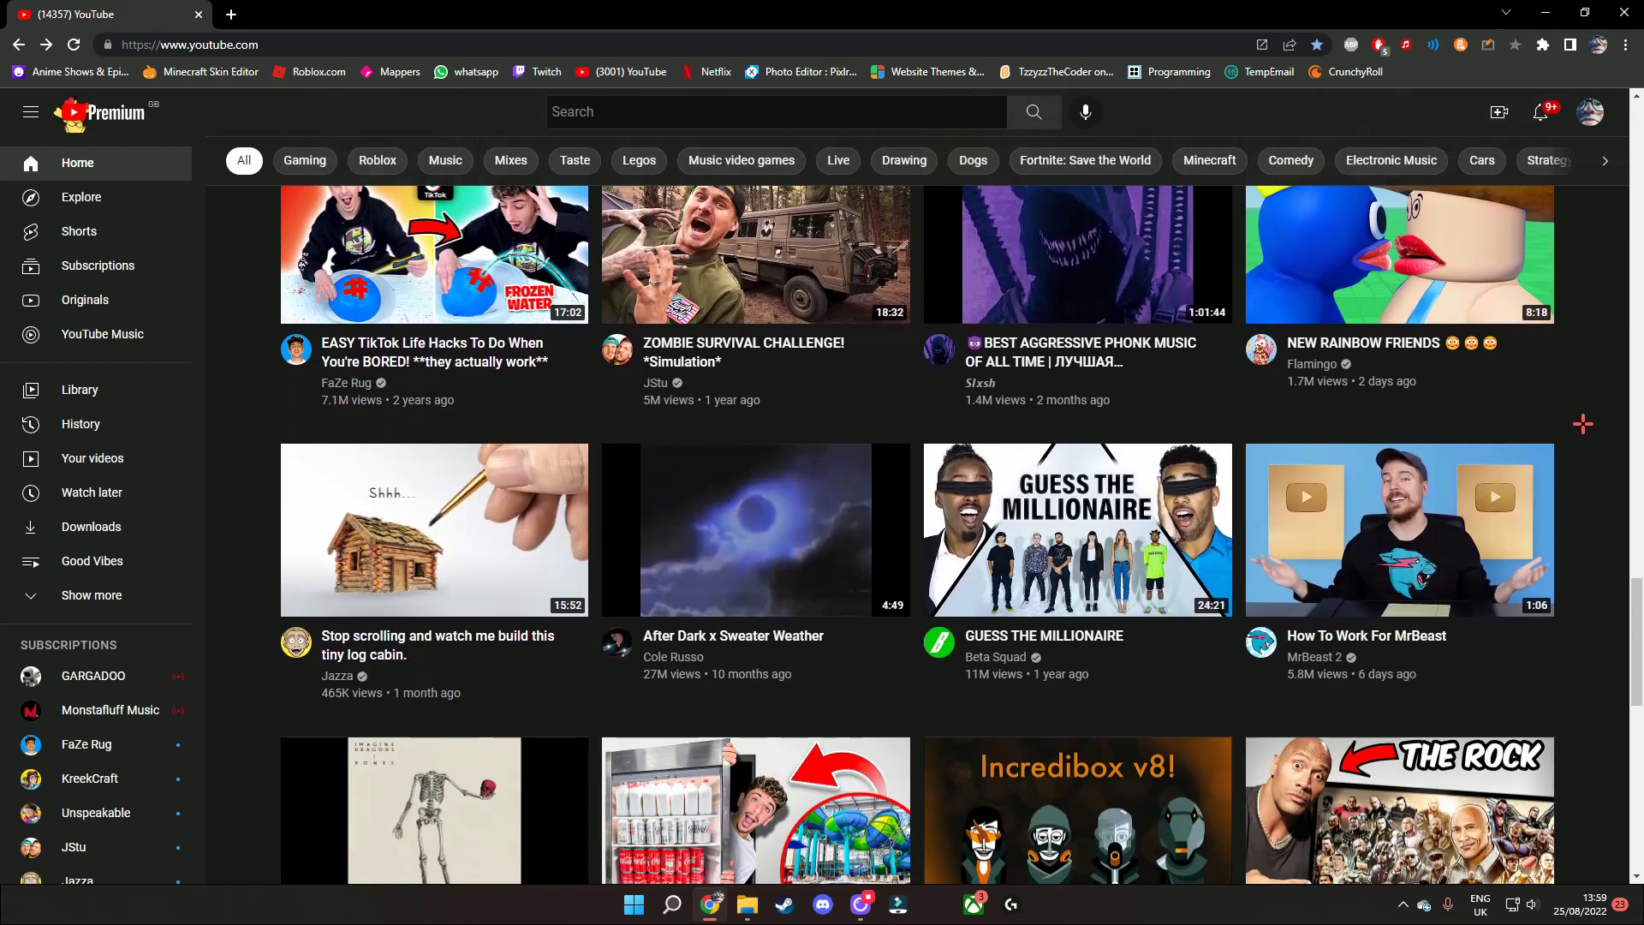
scroll(771, 639, "down", 2)
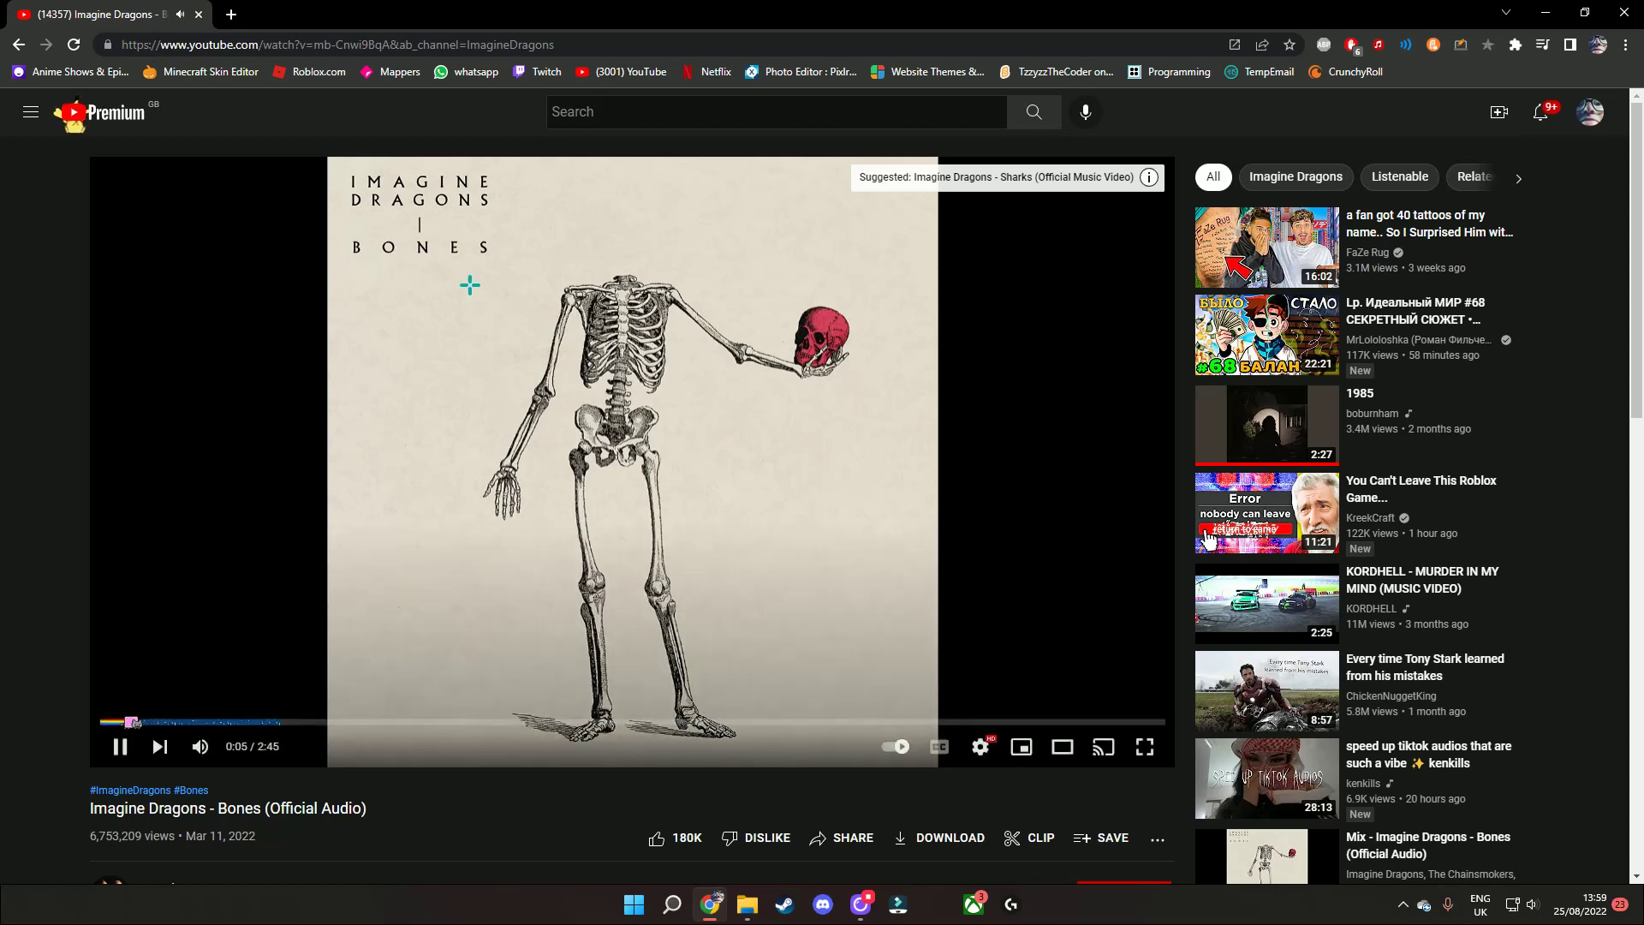
Seek Bones to 0:29 and pause it, then close the Save to dialog without saving
left_click(470, 283)
left_click(533, 734)
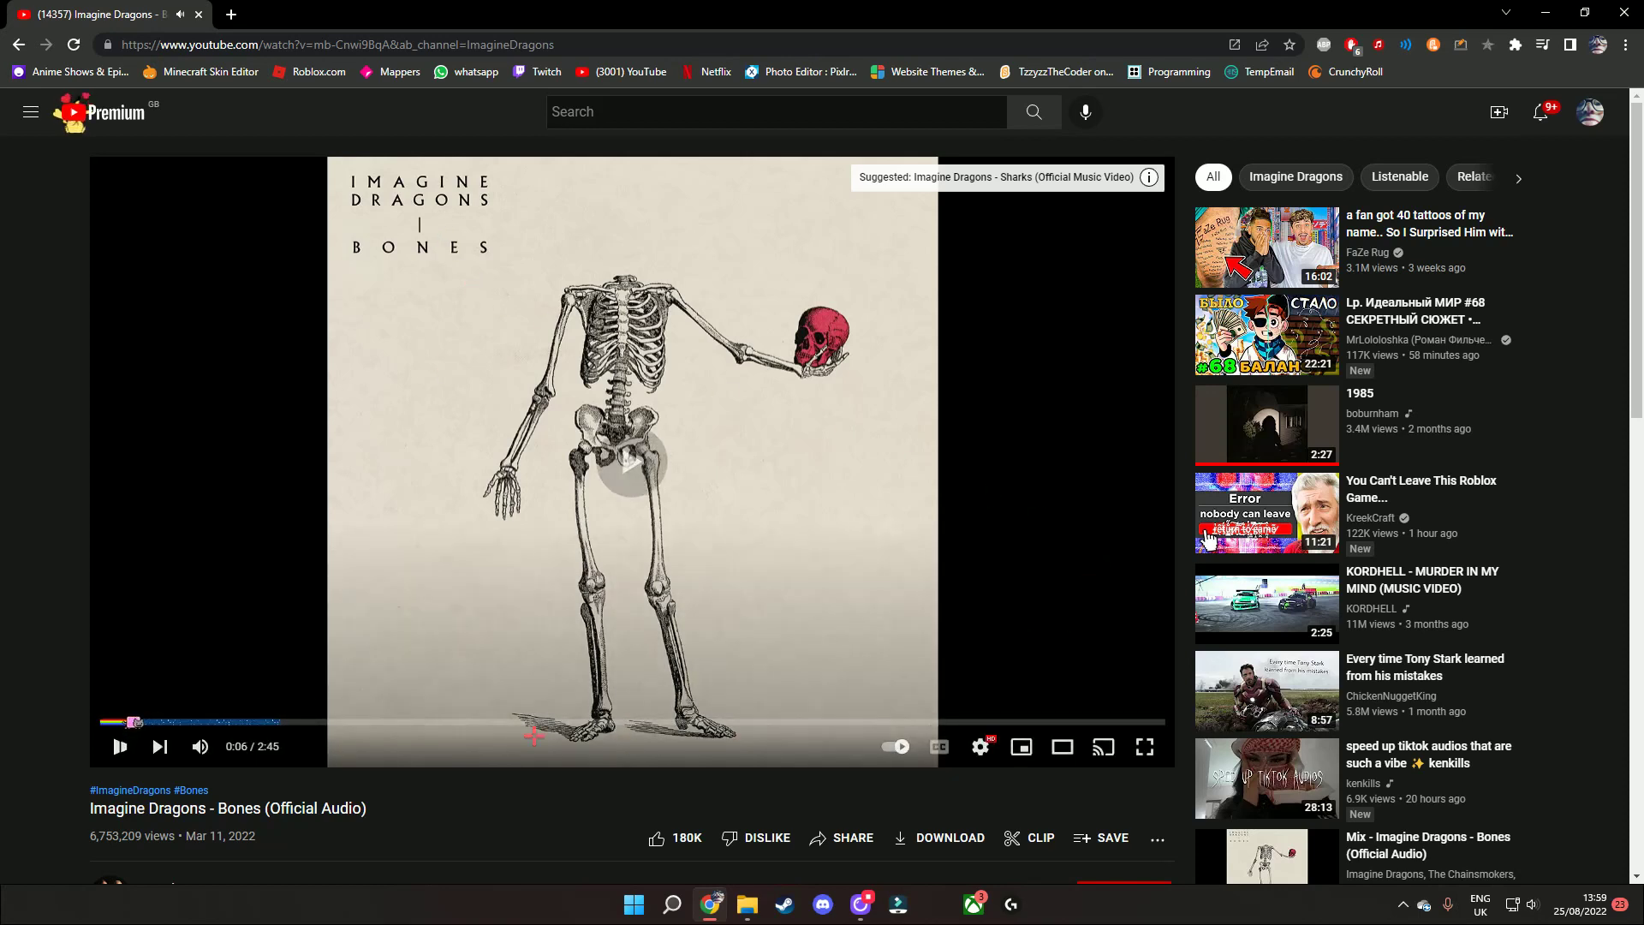
left_click(279, 722)
key("space")
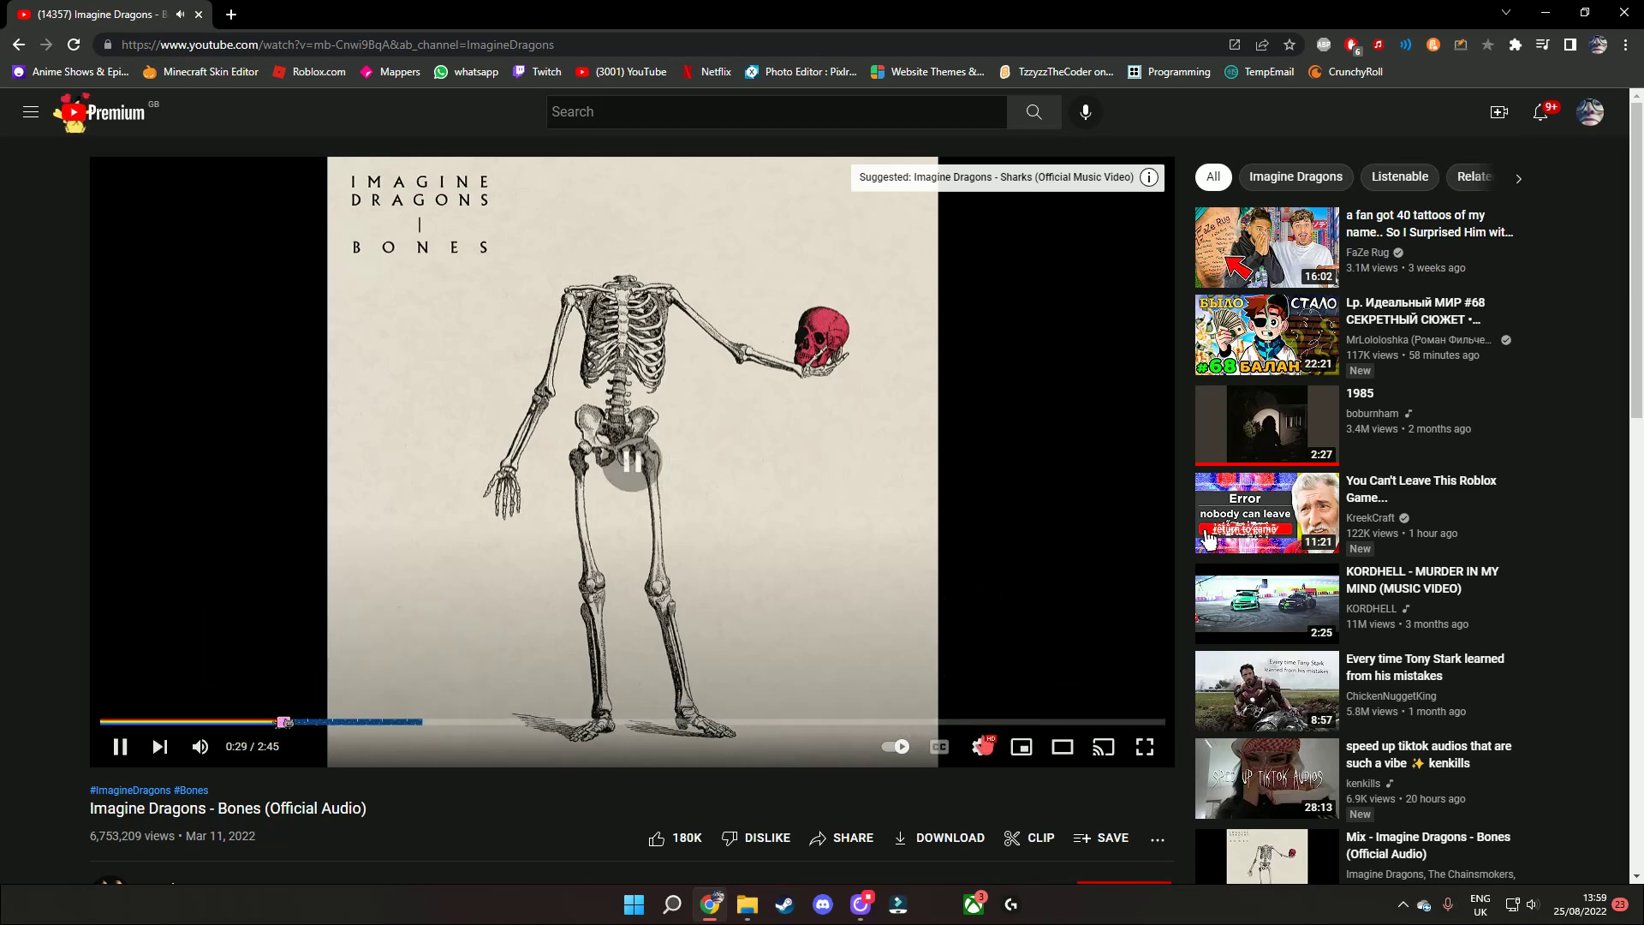
scroll(999, 609, "down", 2)
left_click(1112, 612)
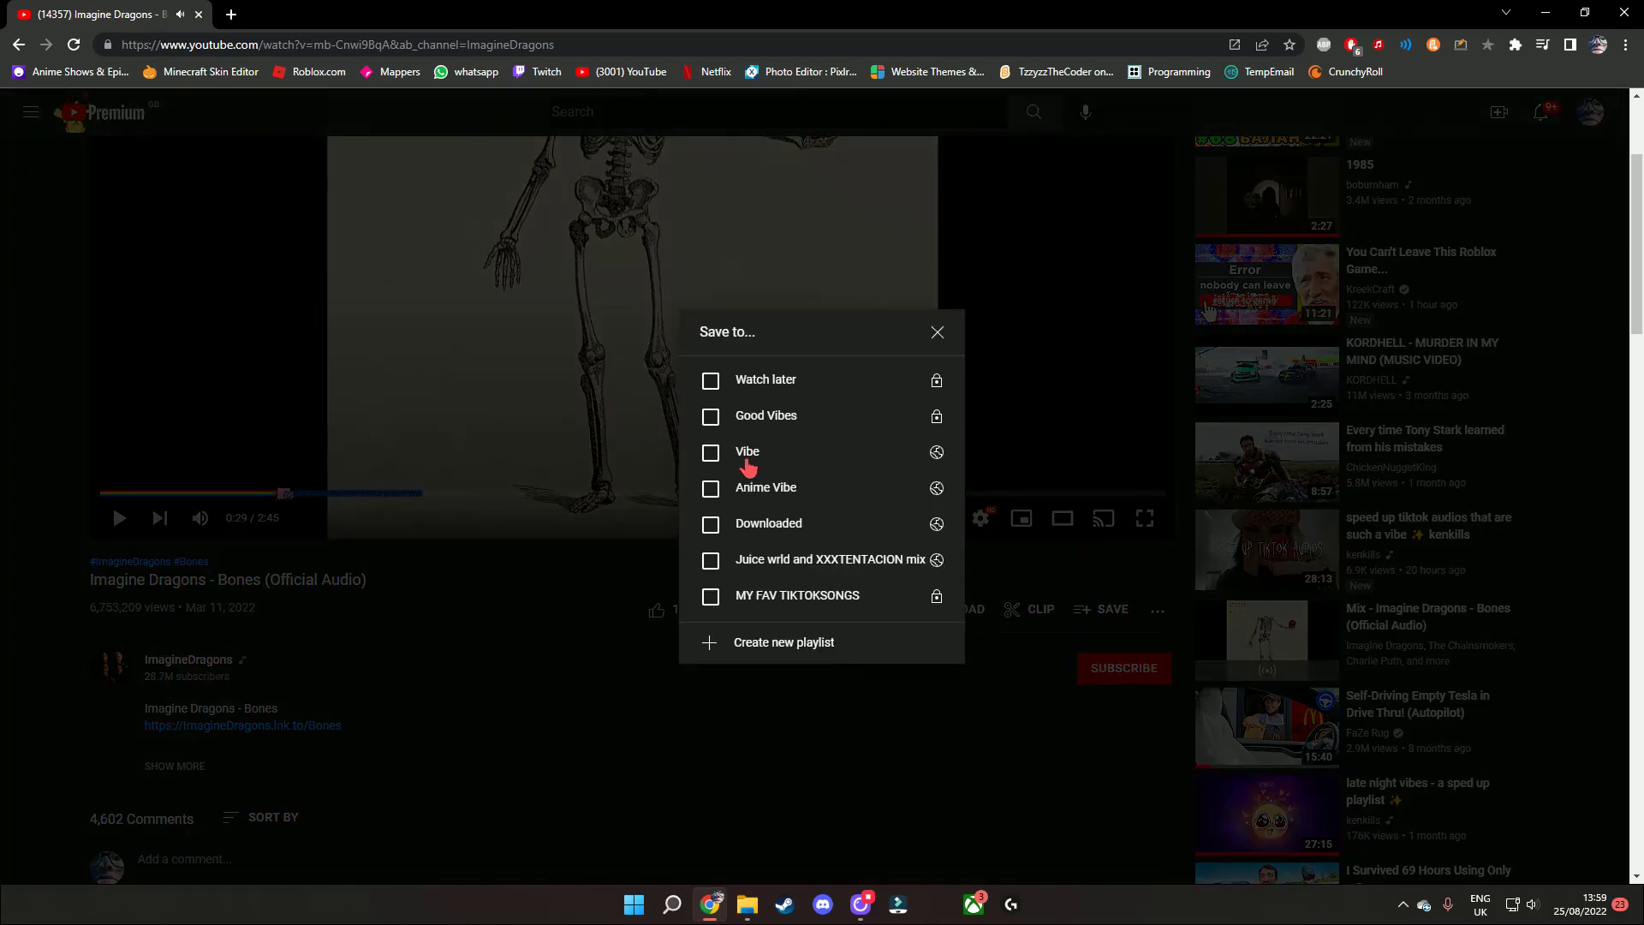
left_click(937, 336)
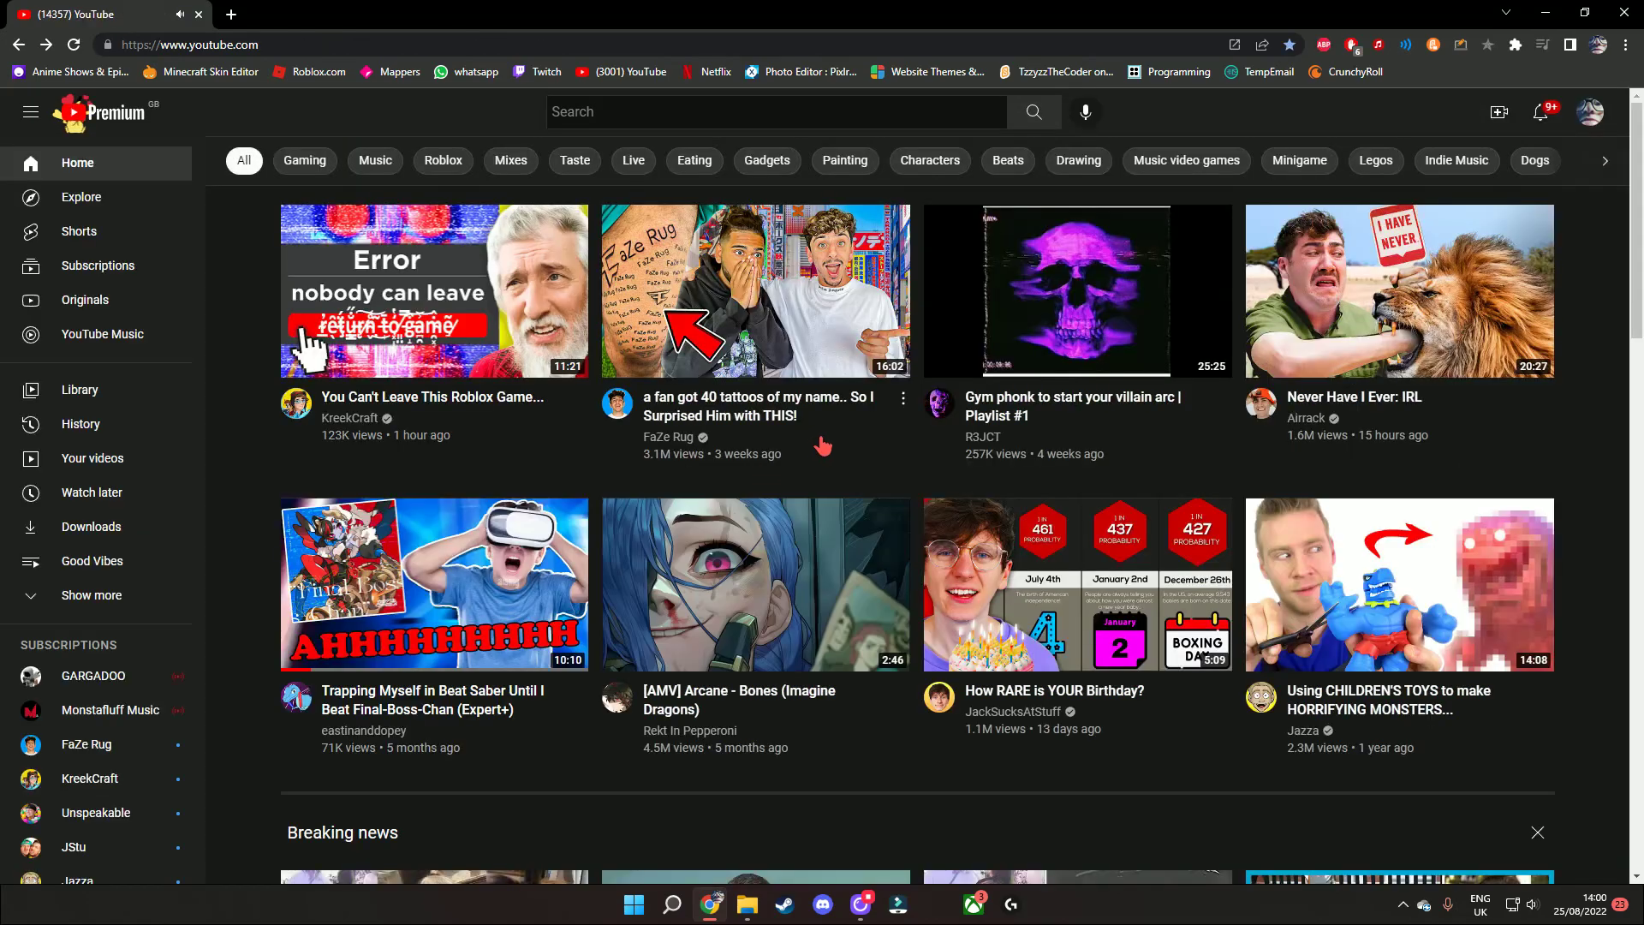
scroll(841, 432, "down", 2)
scroll(842, 433, "down", 2)
scroll(841, 433, "down", 2)
scroll(848, 463, "down", 2)
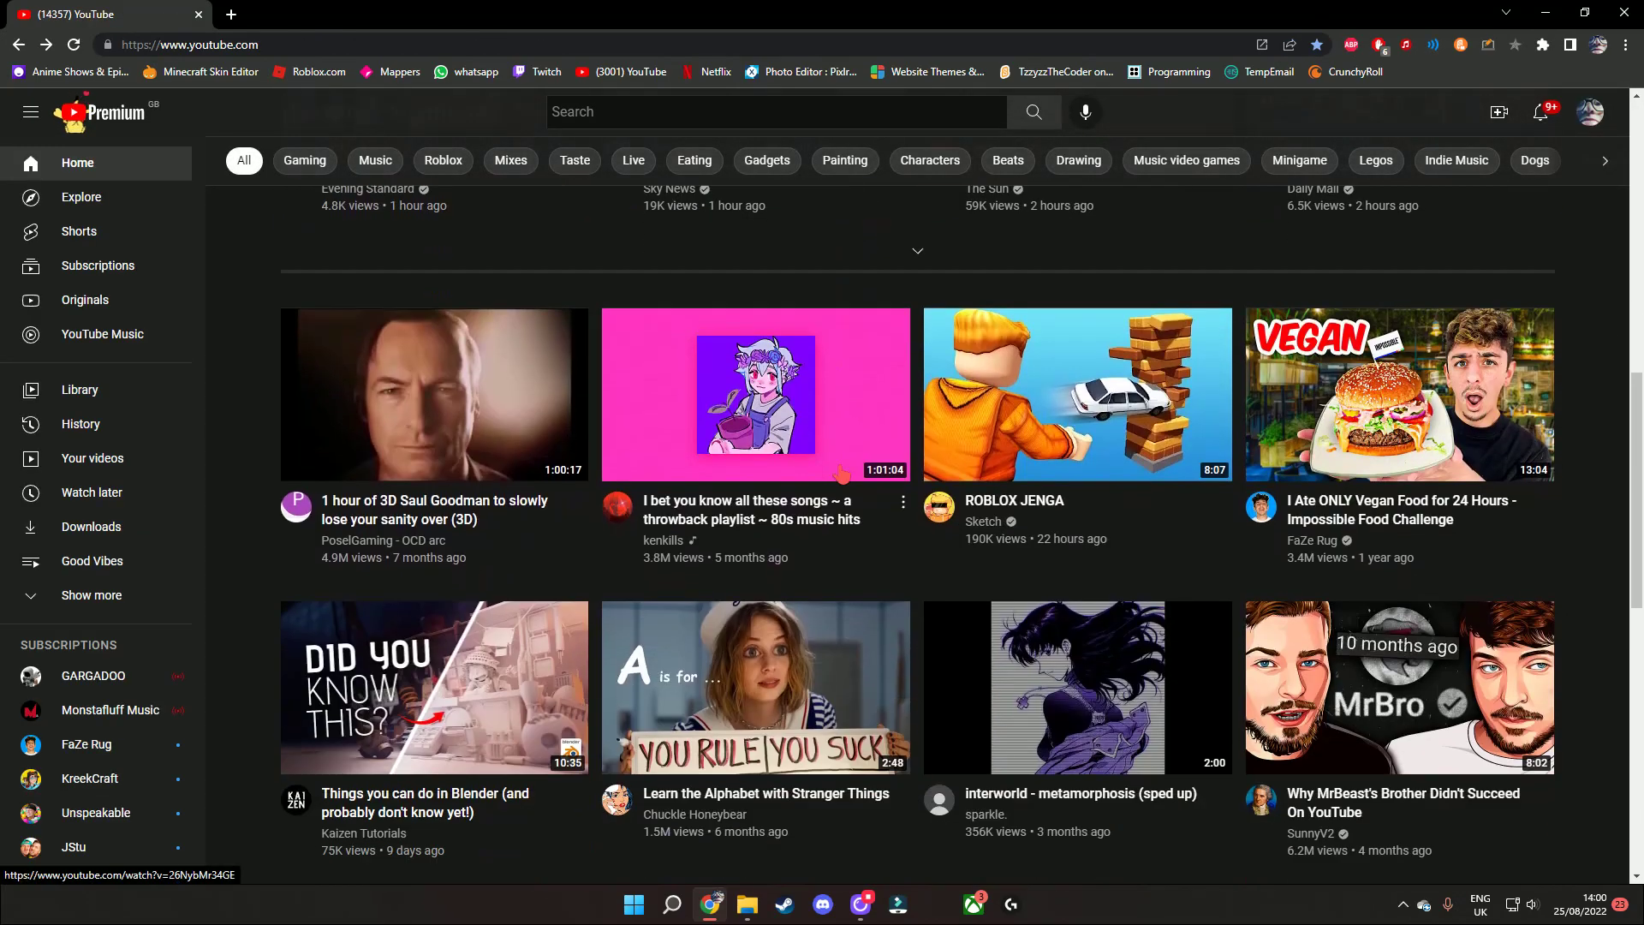
scroll(854, 507, "down", 2)
scroll(858, 509, "down", 3)
scroll(858, 508, "down", 1)
scroll(858, 508, "down", 1)
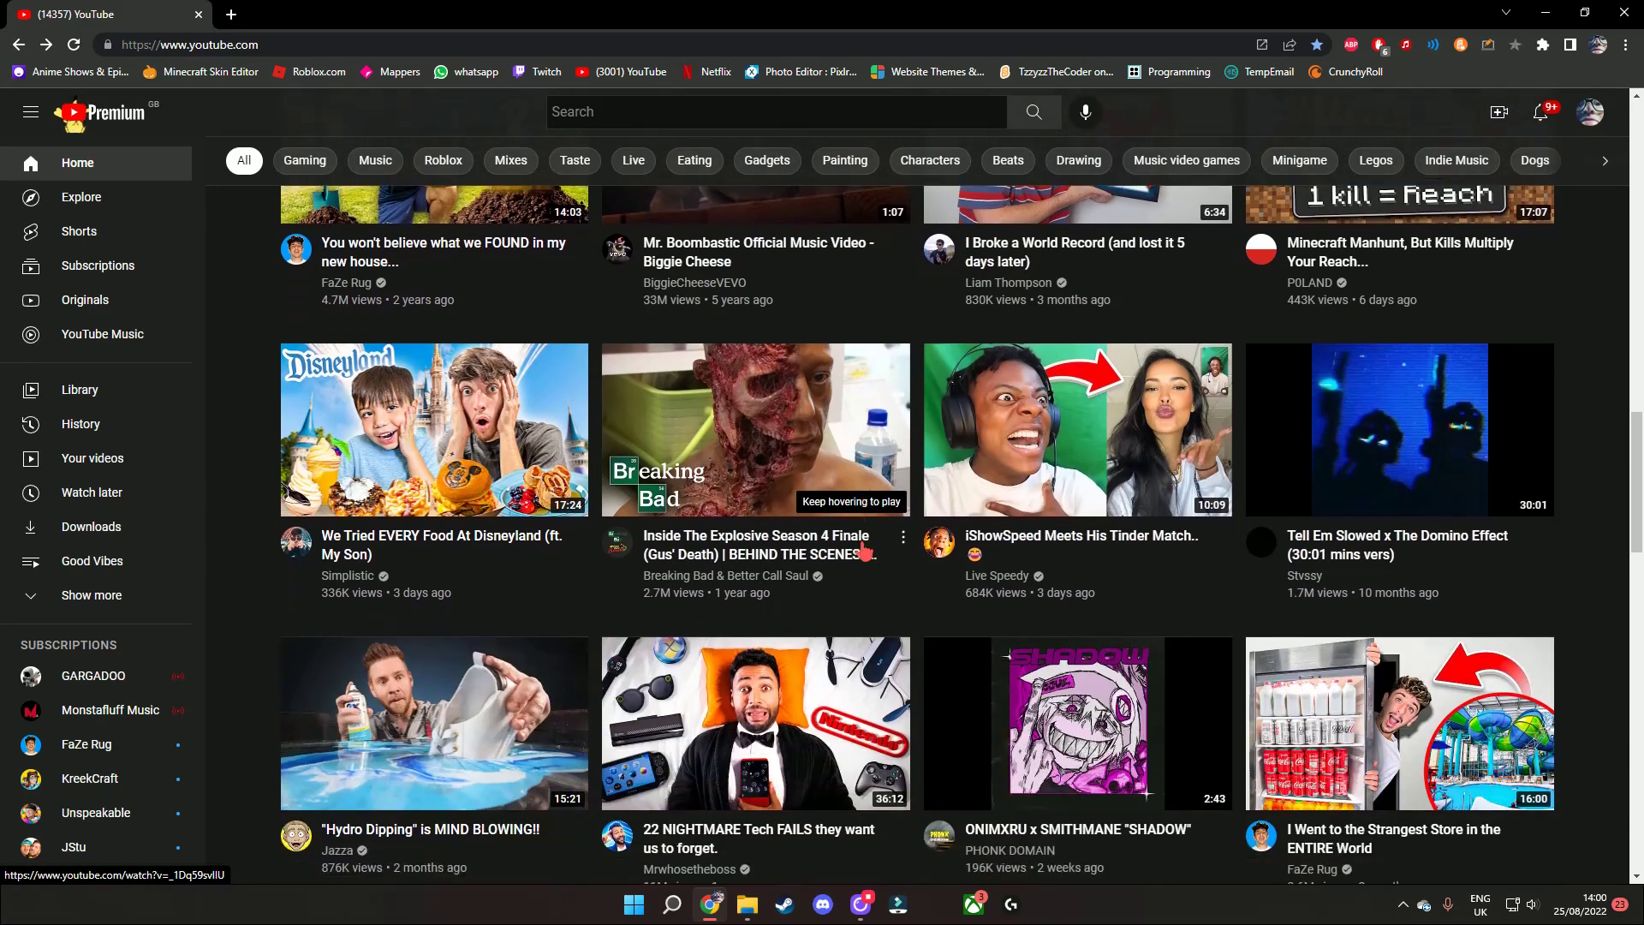
scroll(857, 509, "down", 1)
scroll(864, 556, "down", 2)
scroll(864, 556, "down", 1)
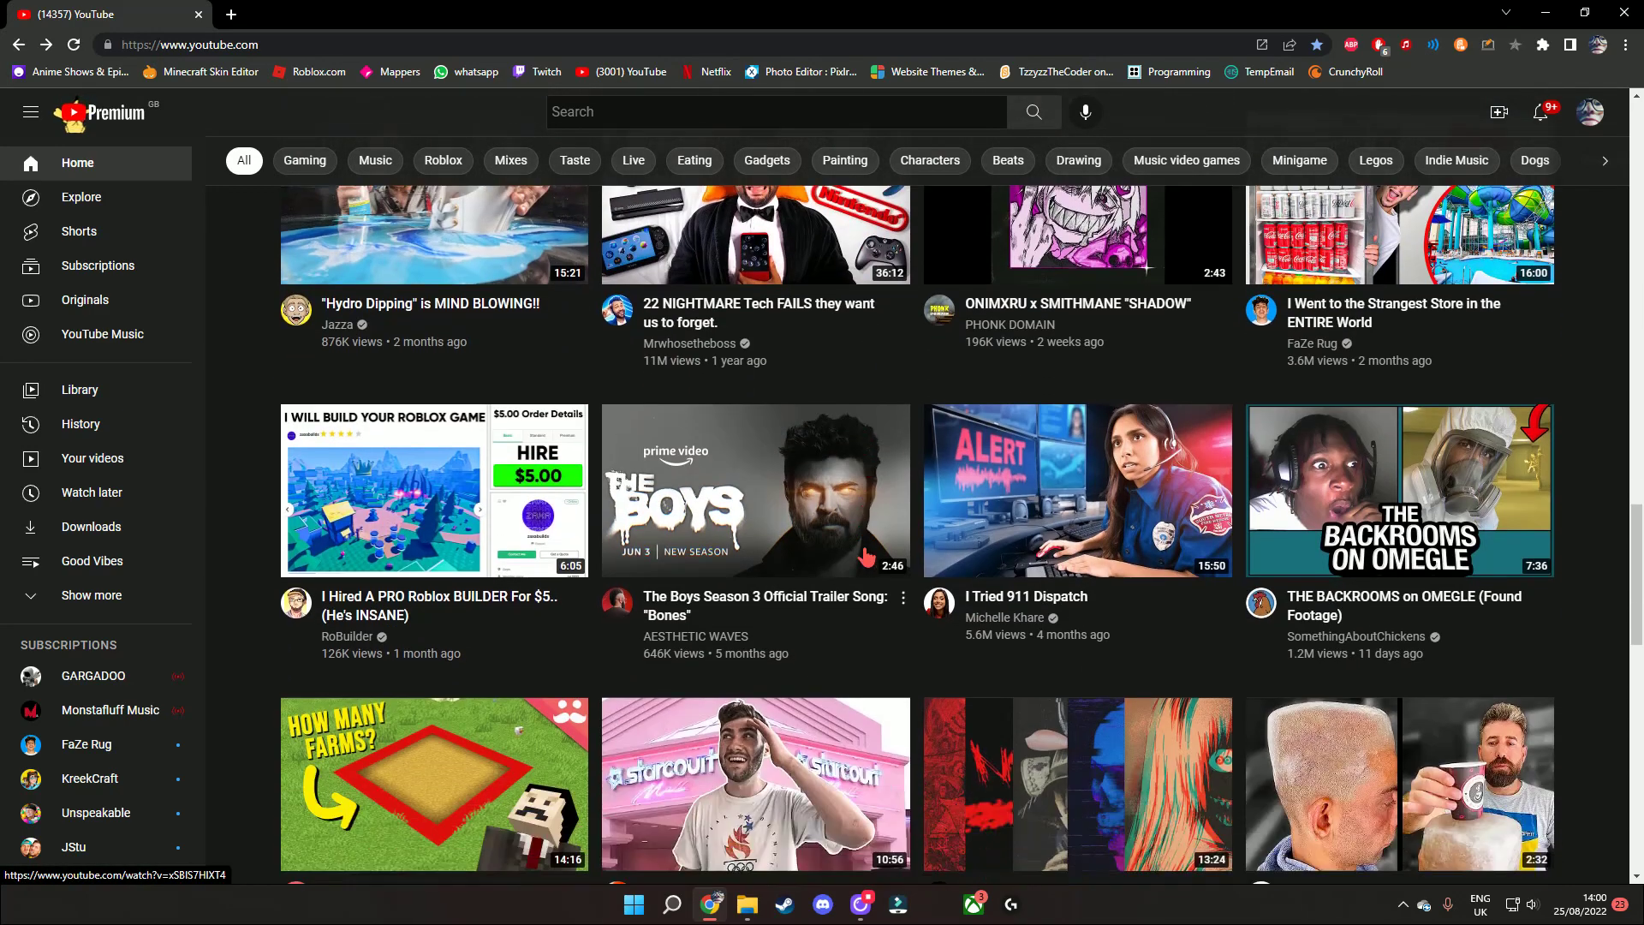
scroll(865, 556, "down", 1)
scroll(865, 557, "down", 3)
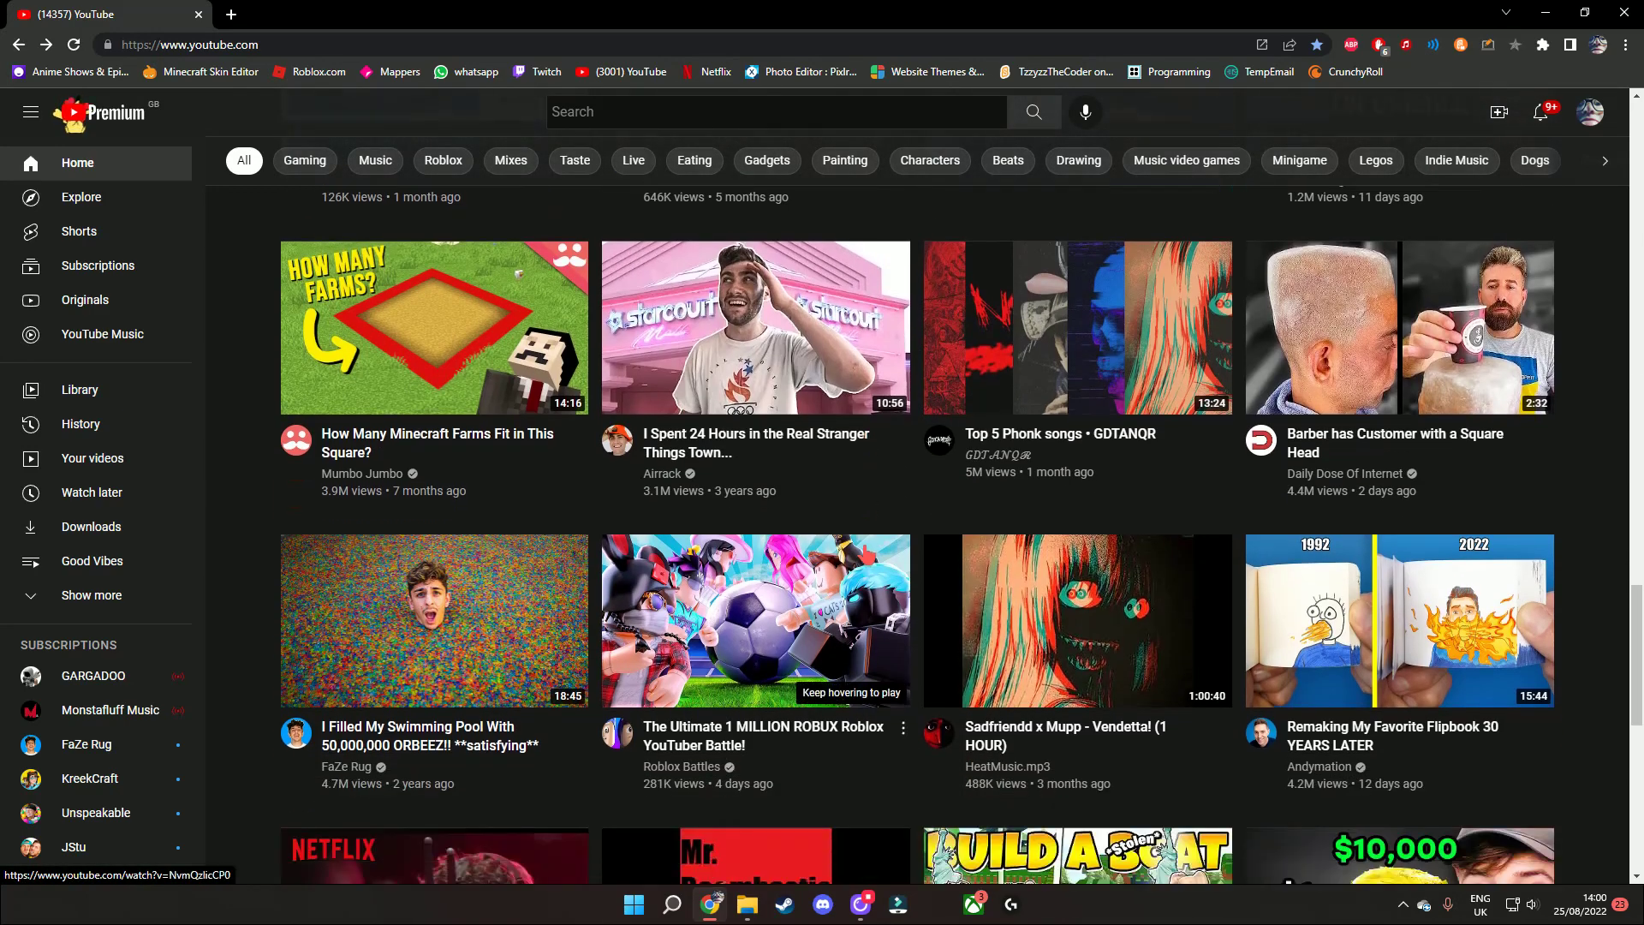
scroll(864, 556, "down", 1)
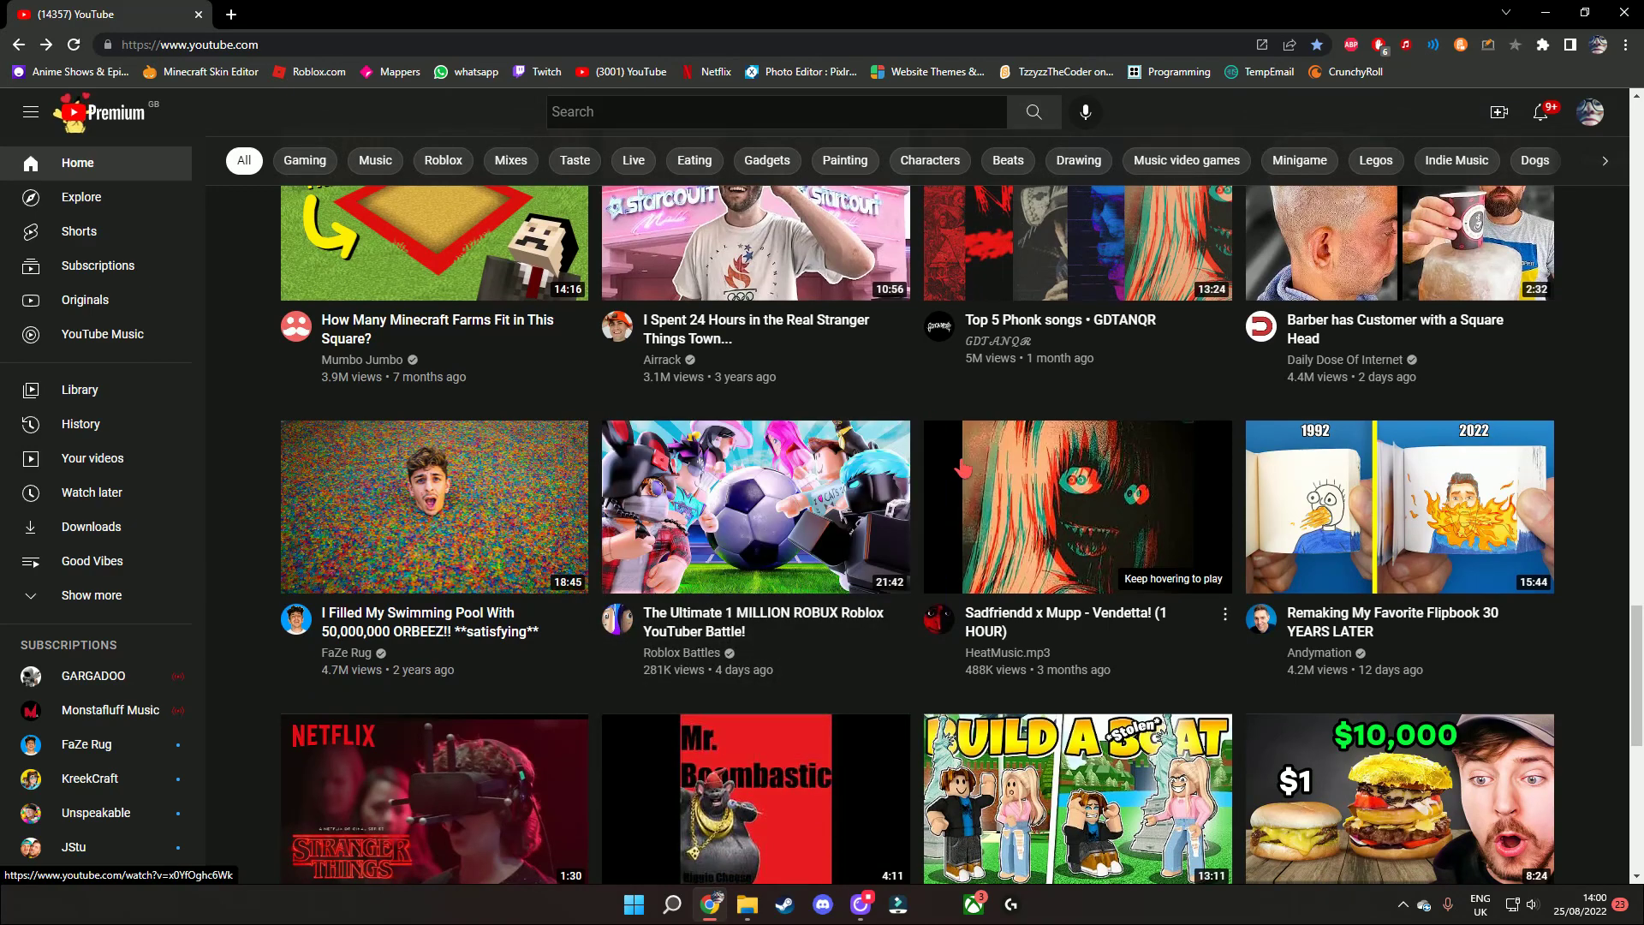
scroll(978, 448, "down", 2)
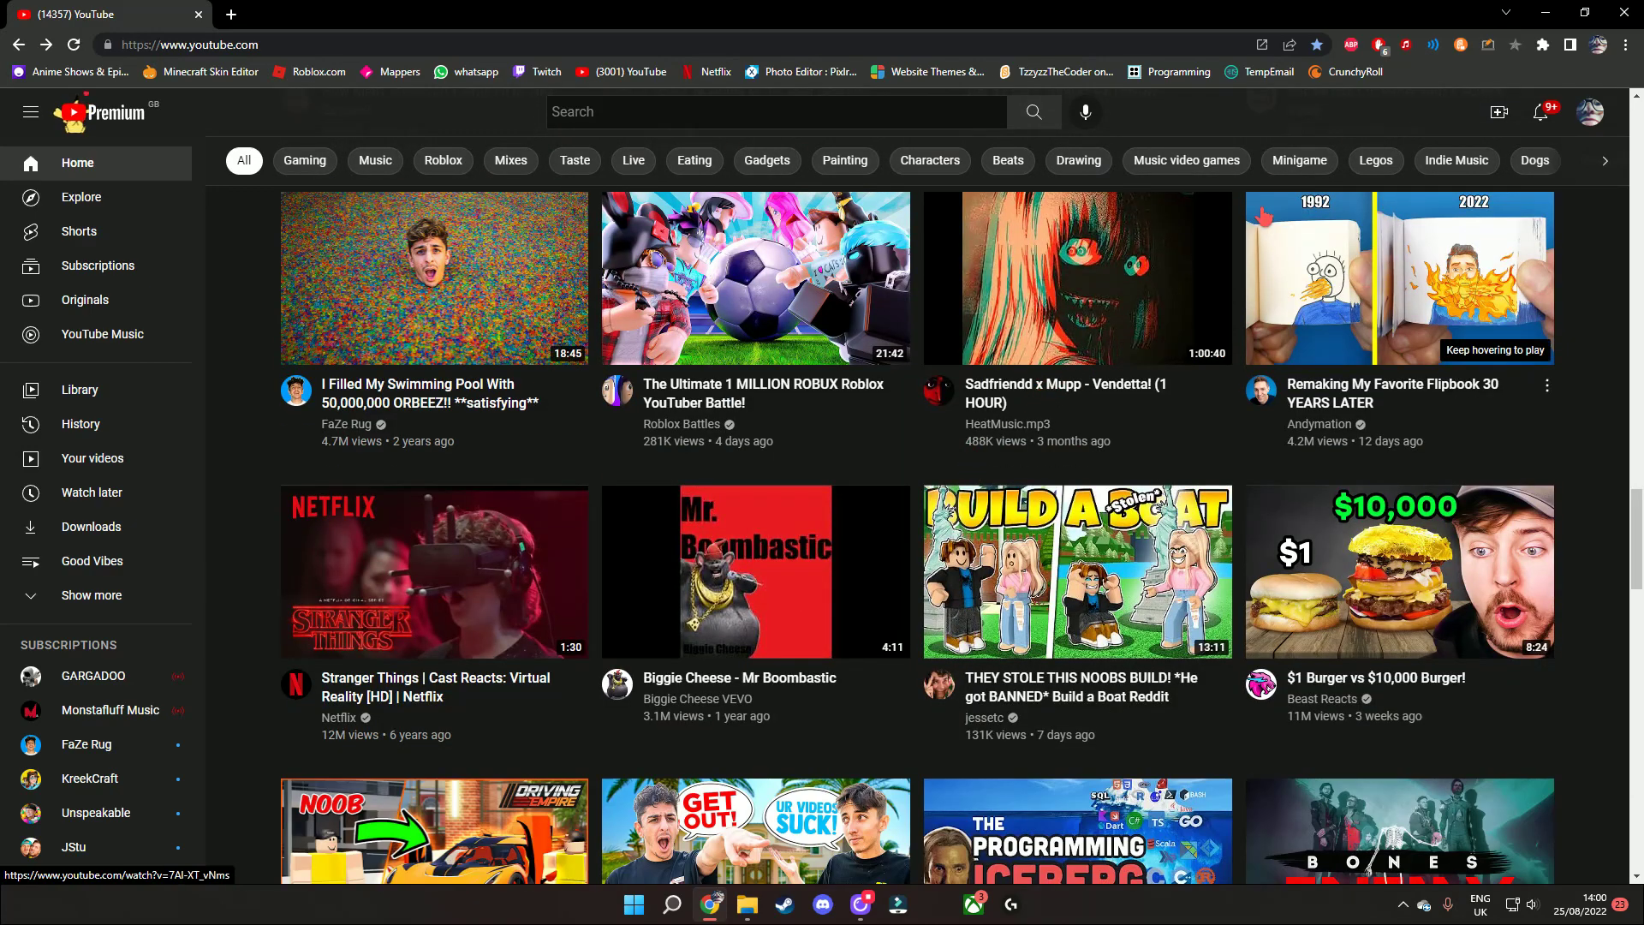
scroll(1285, 321, "down", 1)
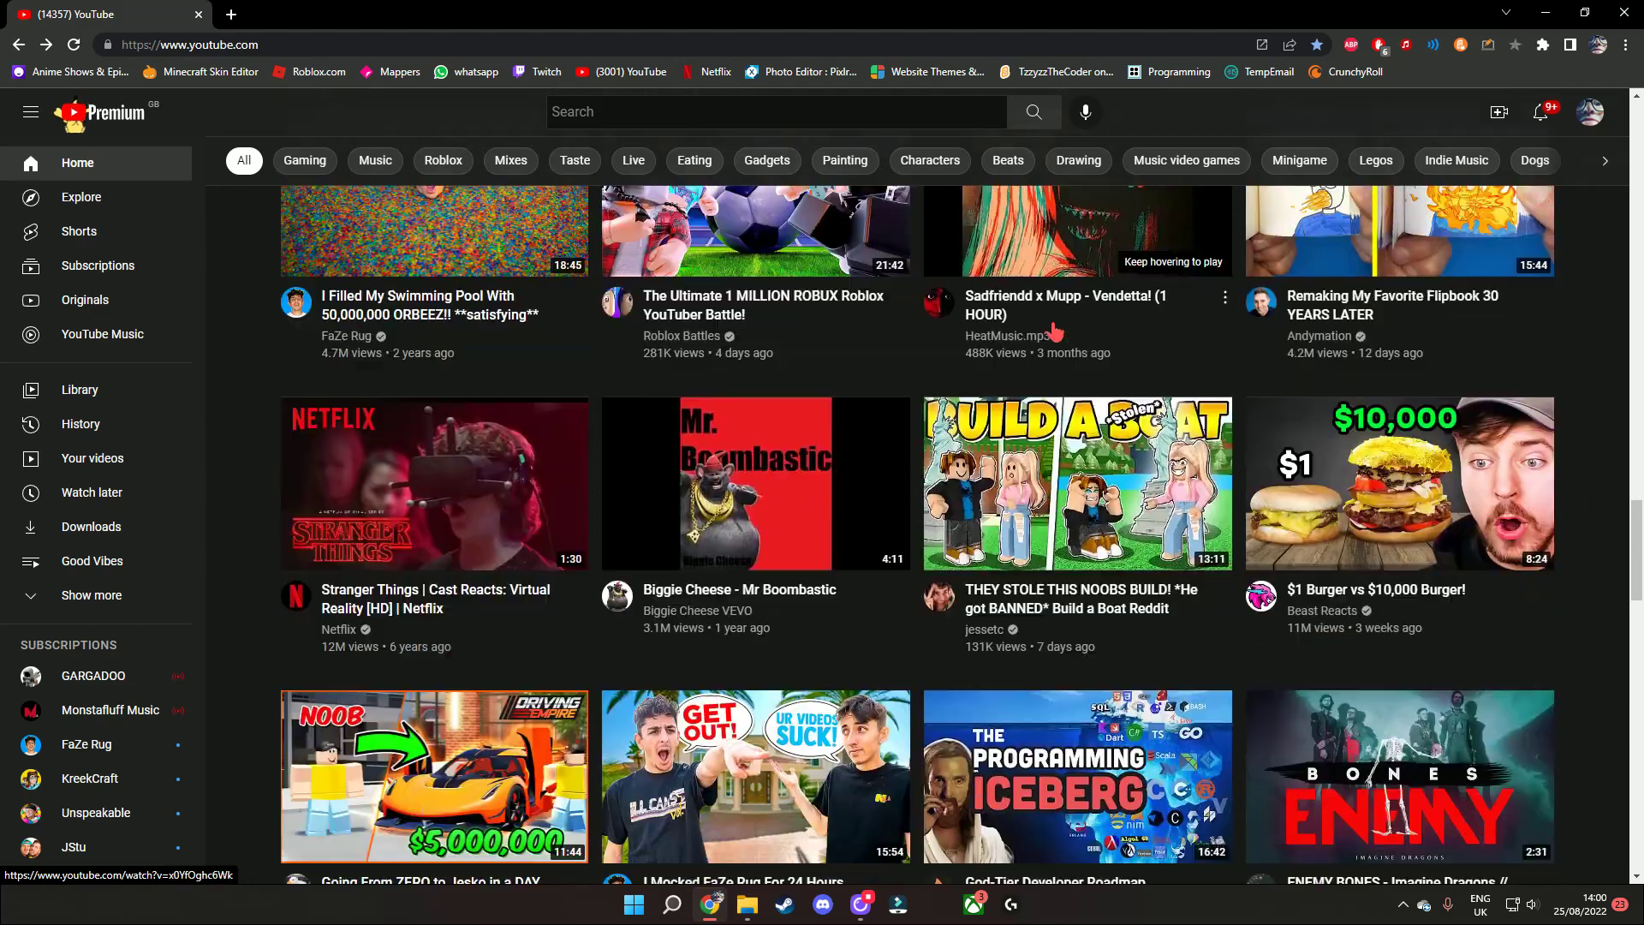
scroll(1015, 132, "down", 3)
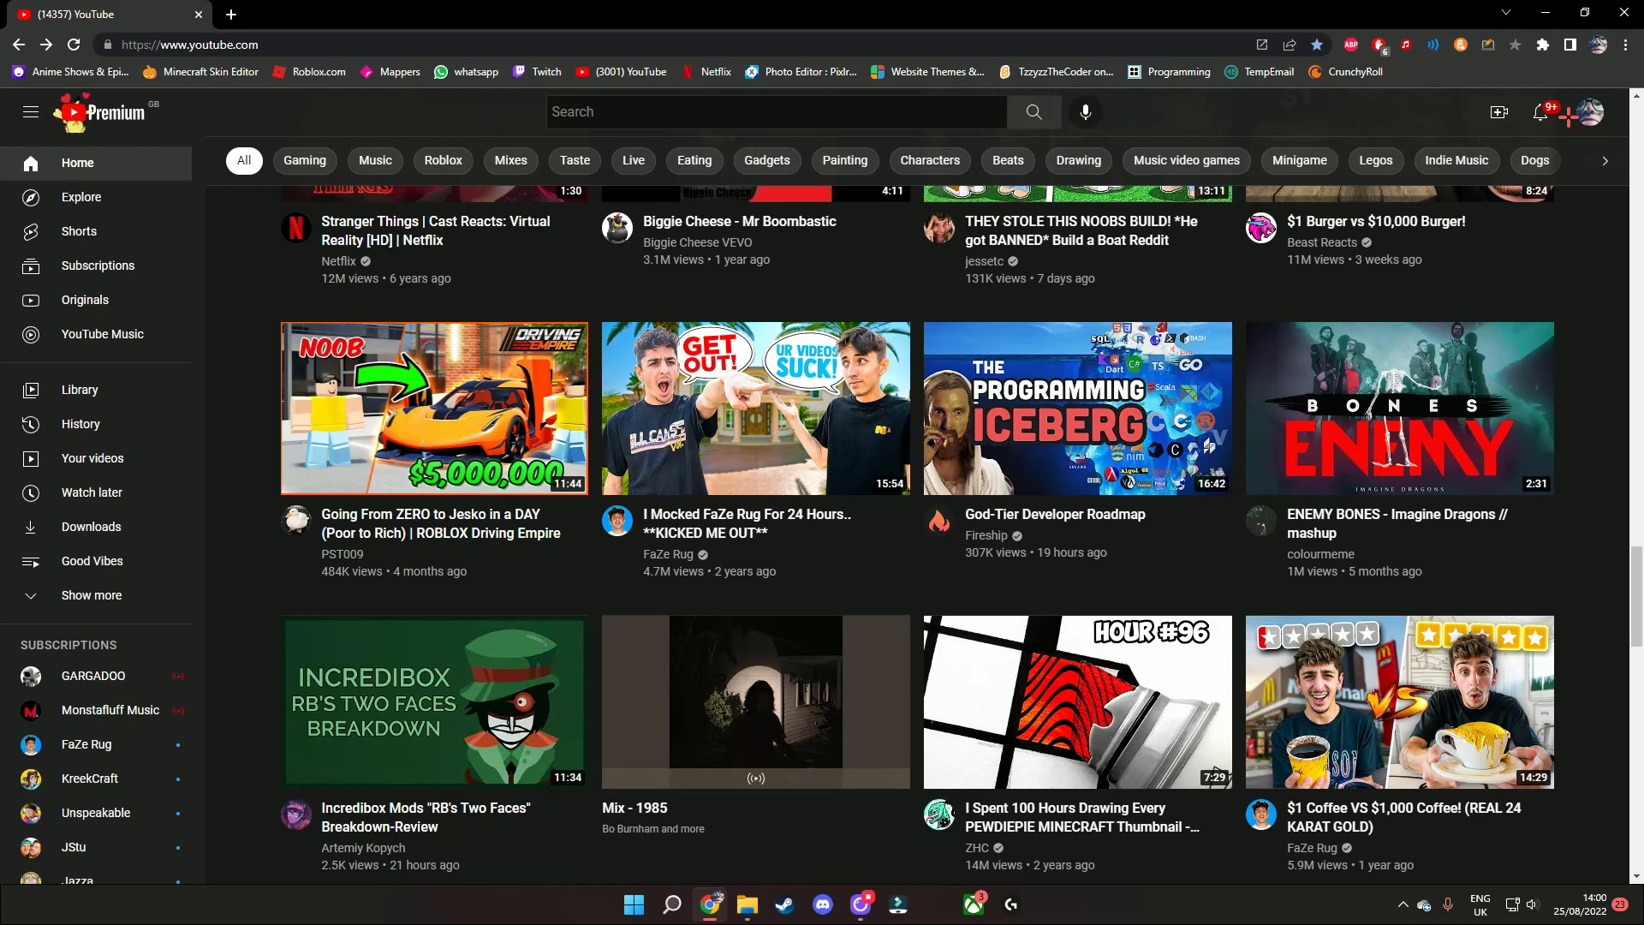
scroll(1552, 273, "down", 3)
scroll(1553, 274, "down", 2)
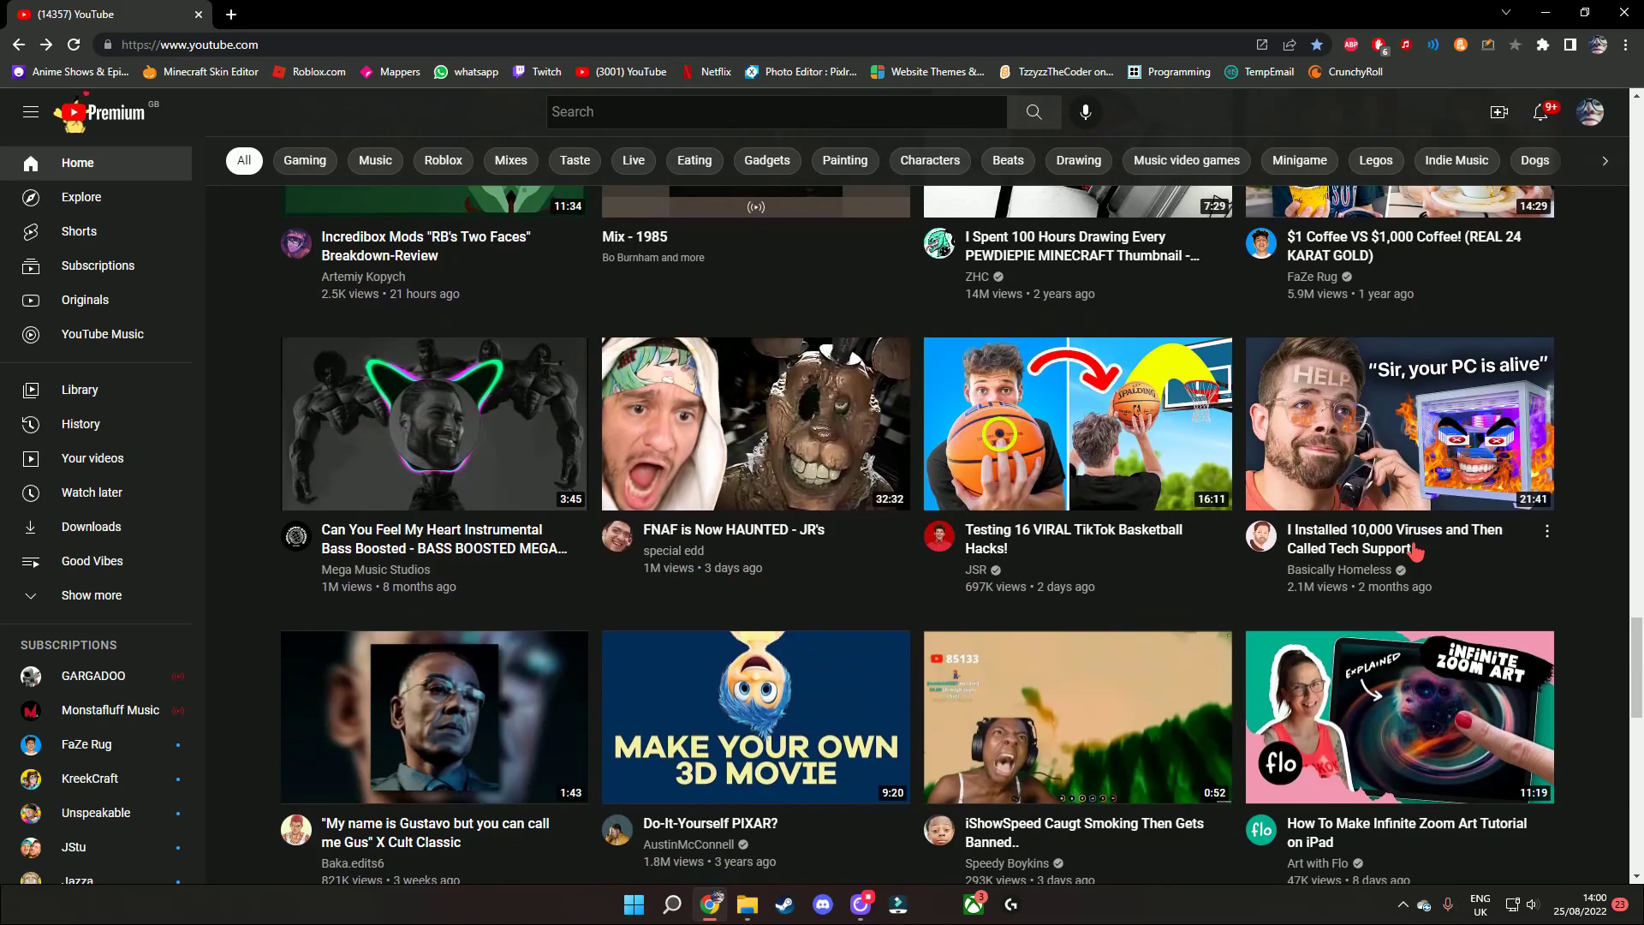
scroll(1220, 728, "down", 4)
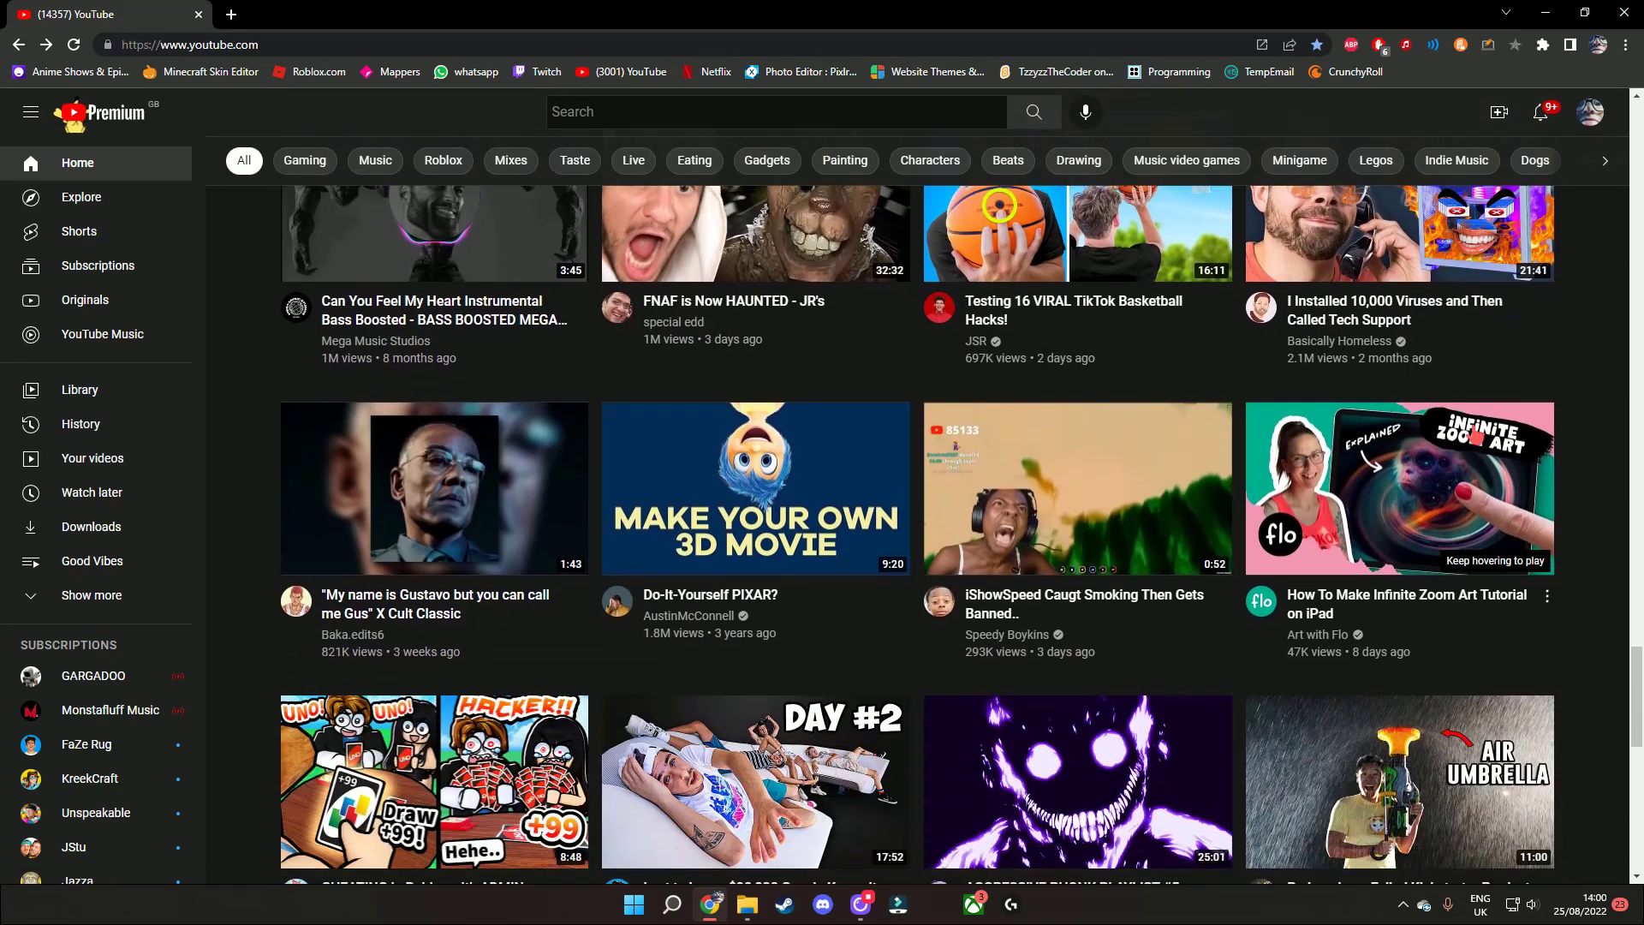
scroll(1220, 728, "down", 5)
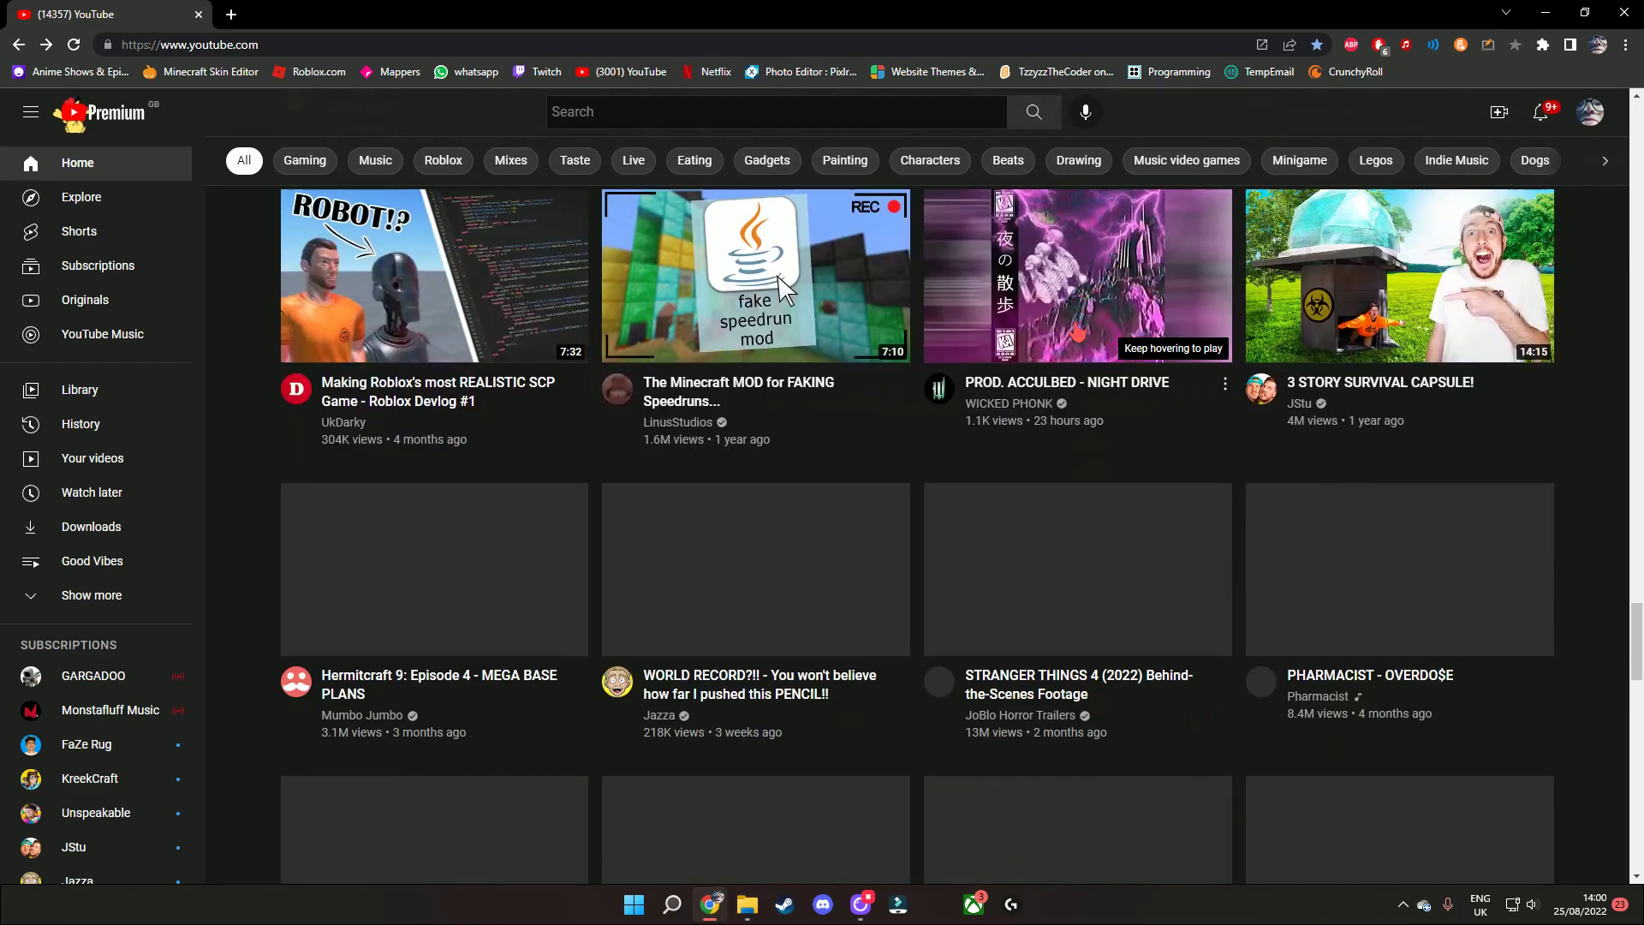
scroll(874, 548, "down", 2)
scroll(874, 548, "down", 4)
scroll(875, 549, "down", 2)
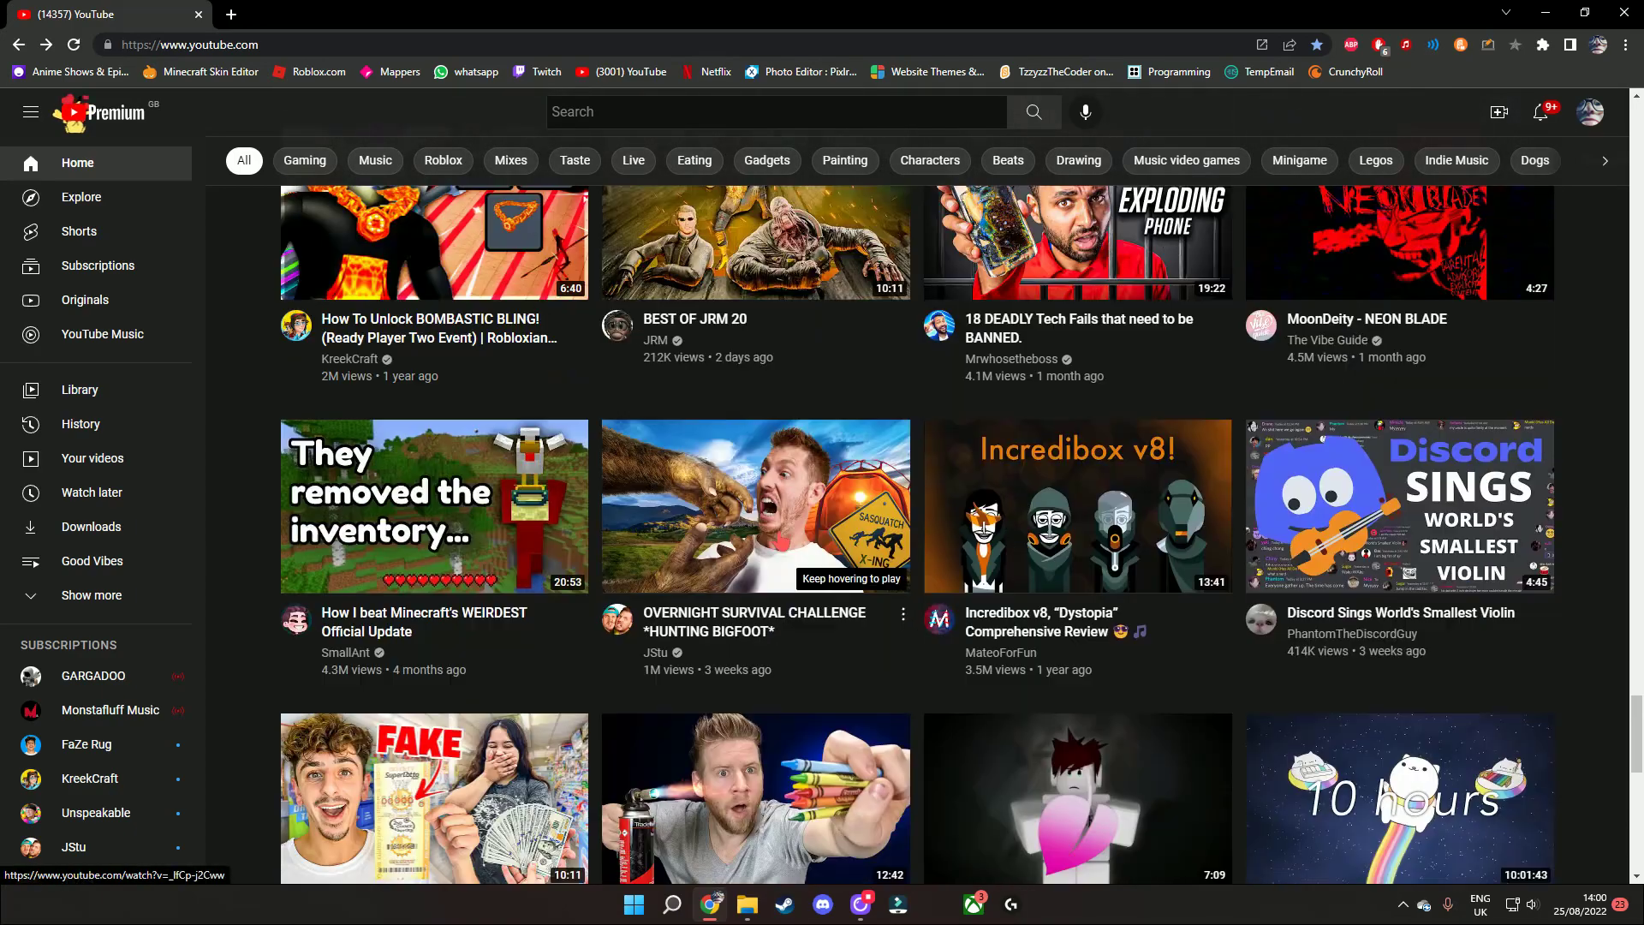
scroll(874, 549, "down", 1)
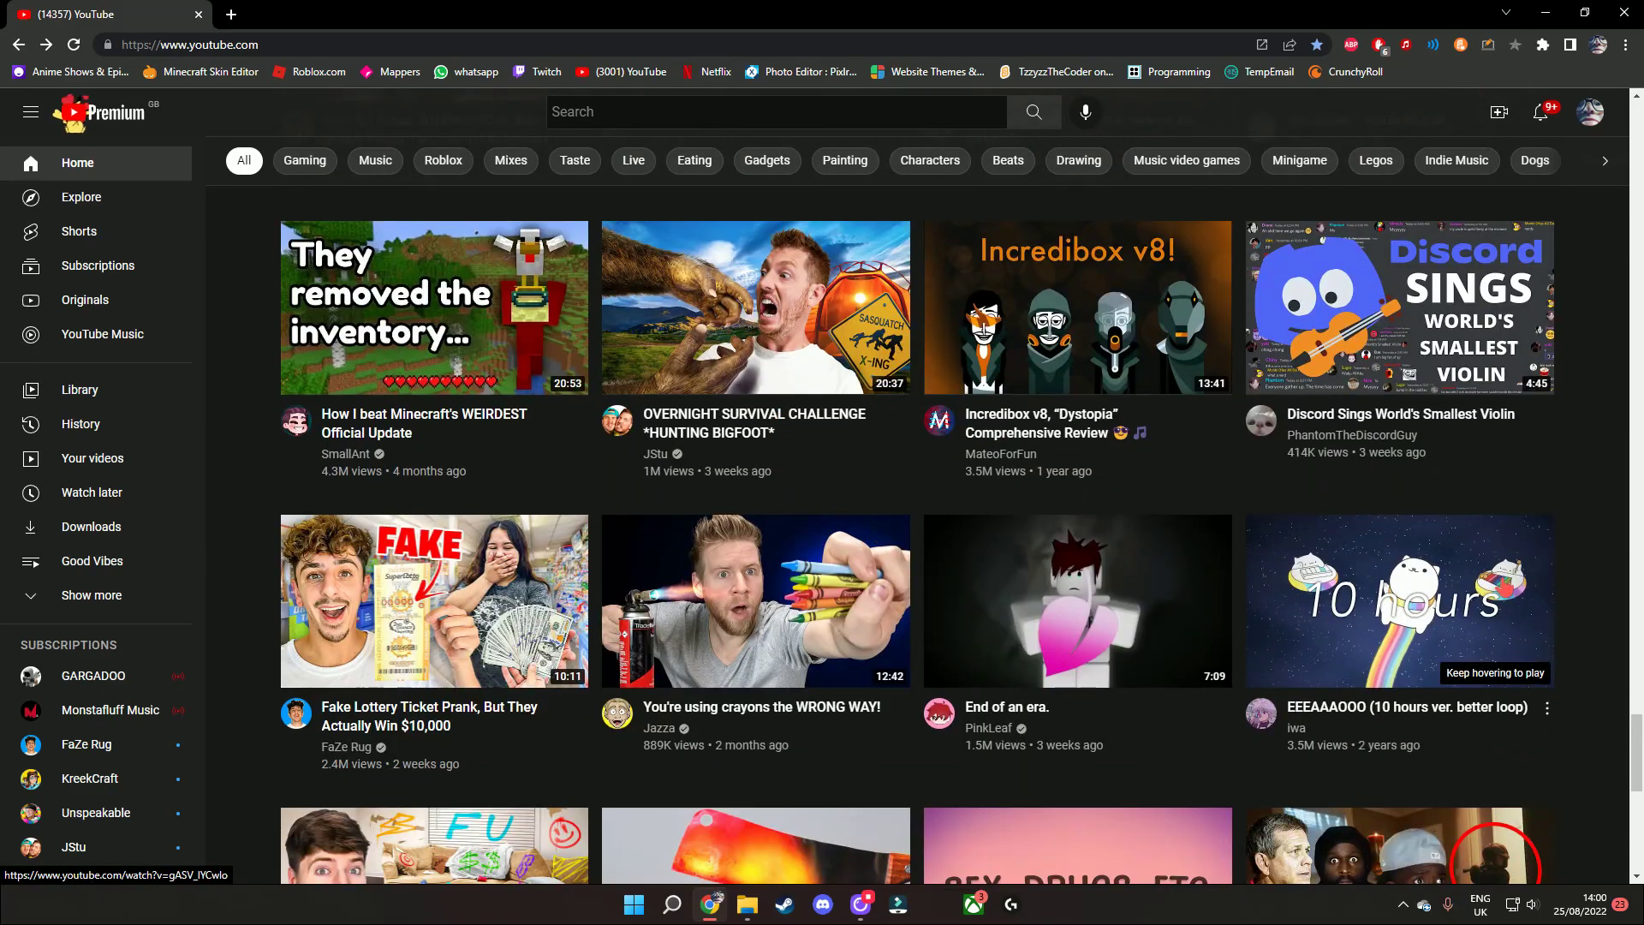
scroll(393, 569, "down", 4)
scroll(373, 620, "down", 2)
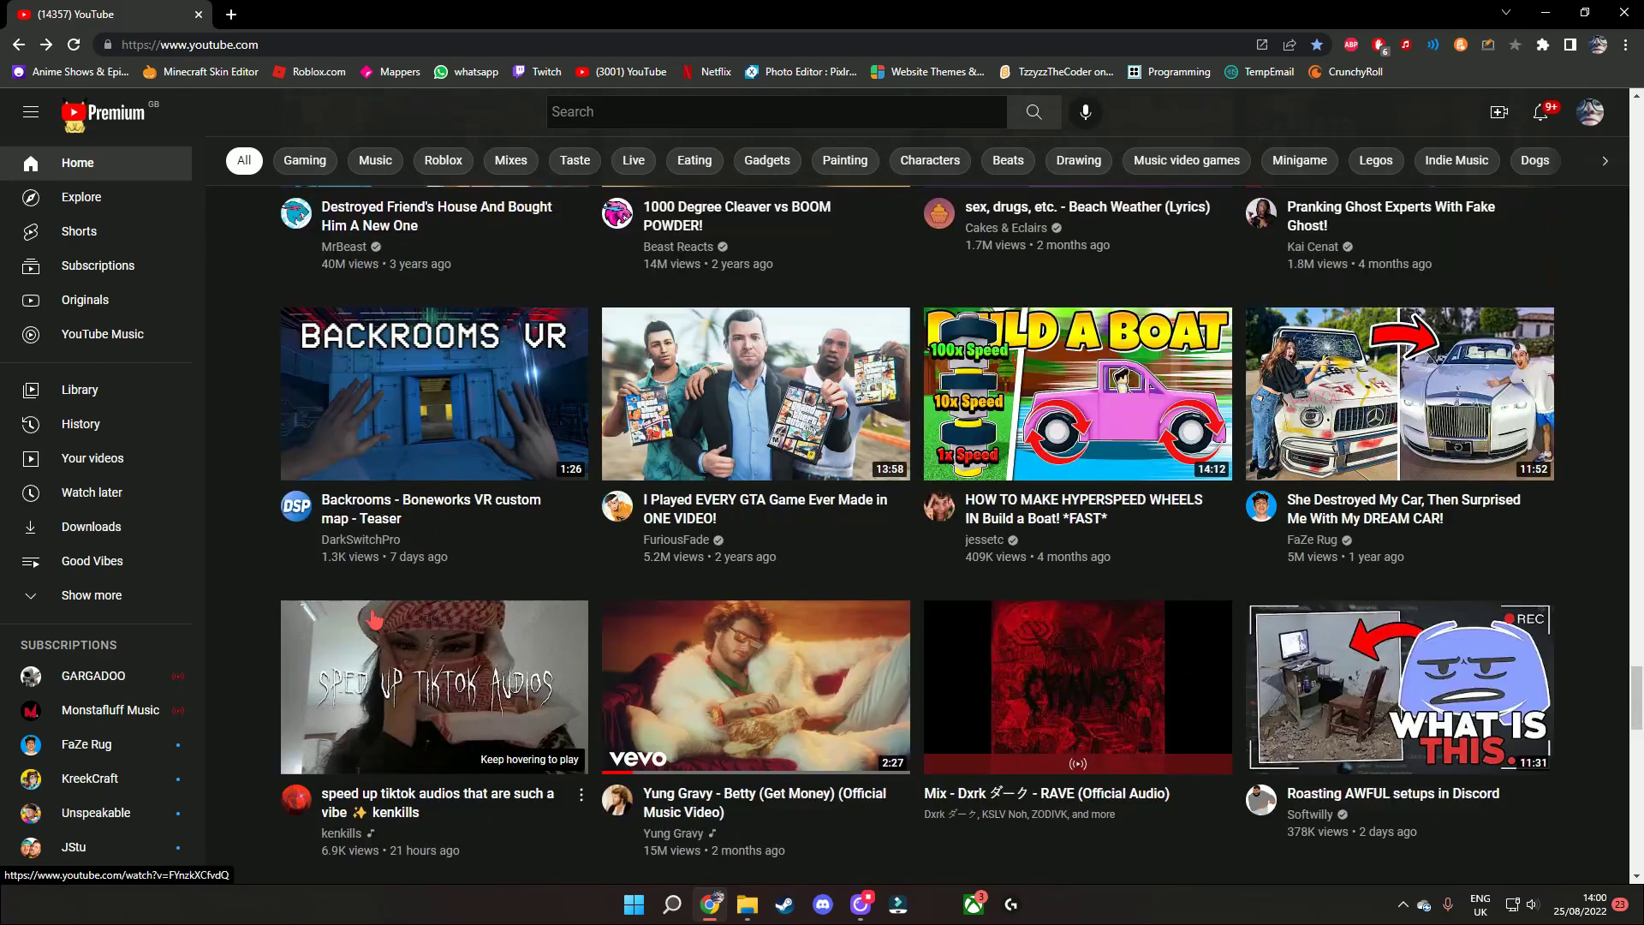
scroll(309, 629, "down", 2)
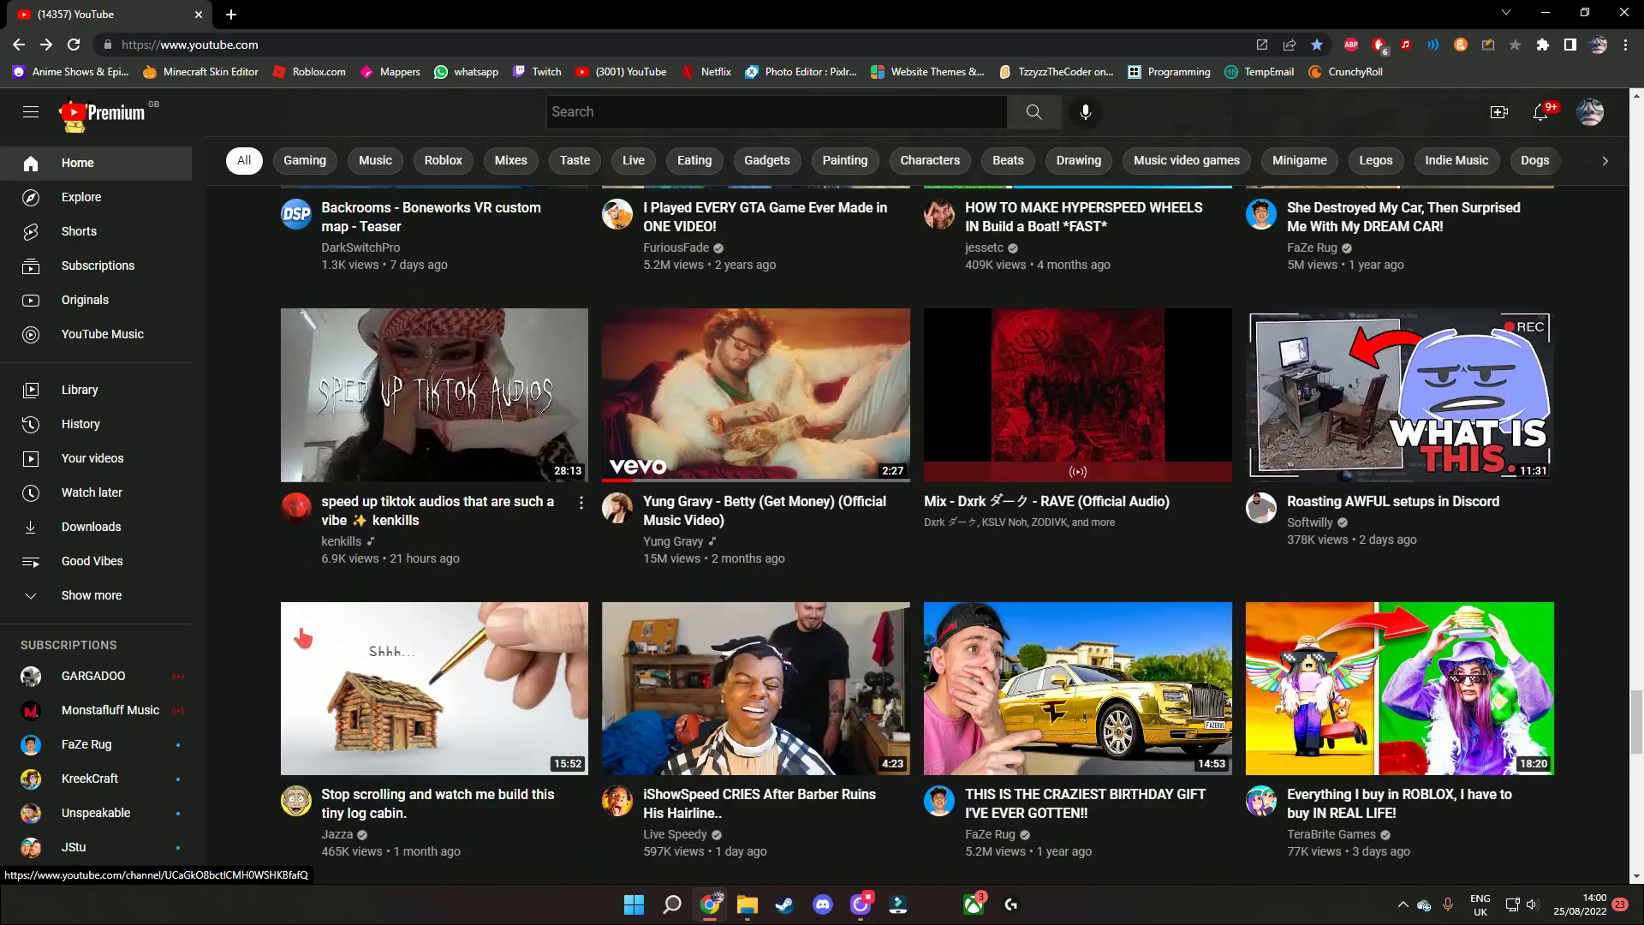
scroll(302, 638, "down", 1)
scroll(895, 529, "up", 1)
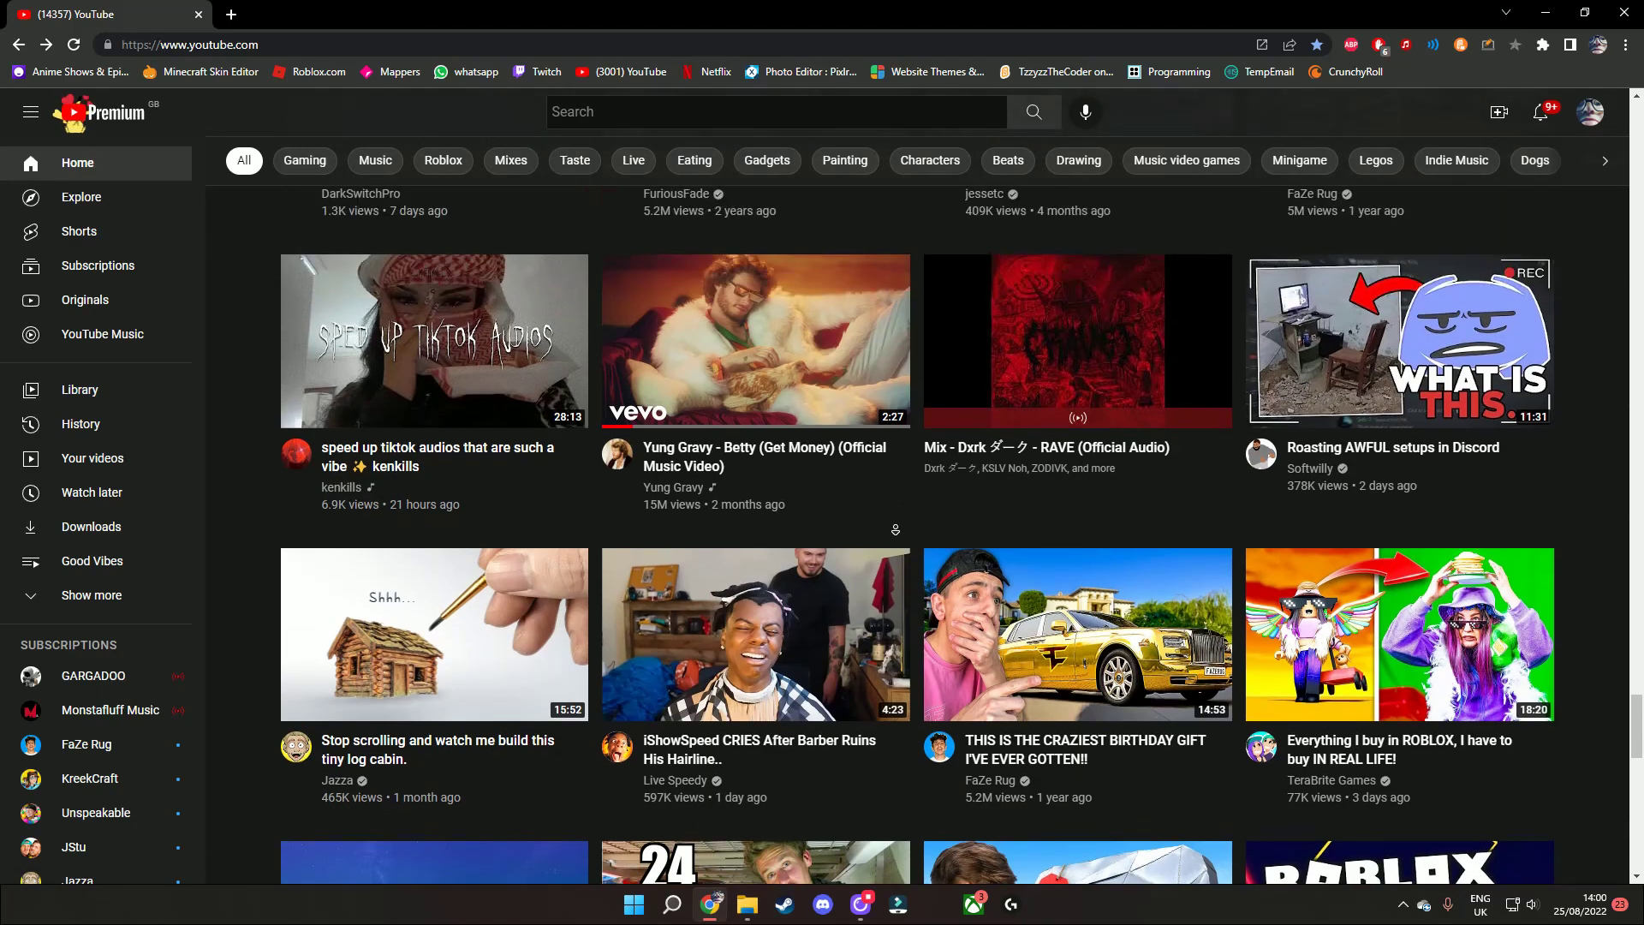
scroll(894, 529, "down", 6)
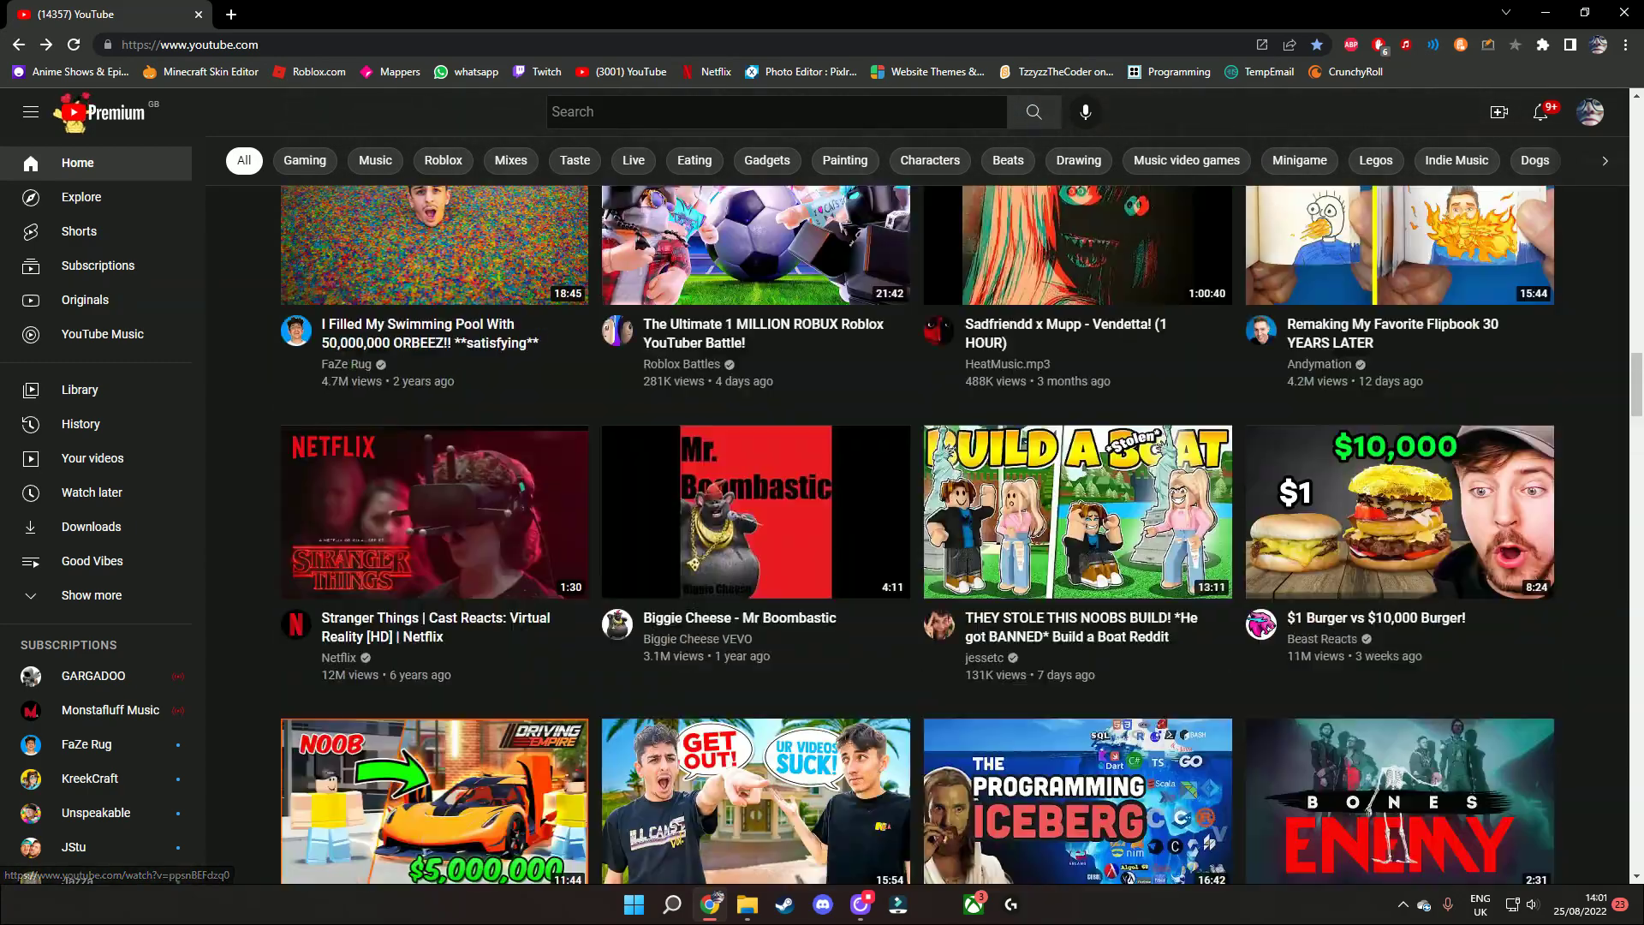
scroll(309, 344, "down", 5)
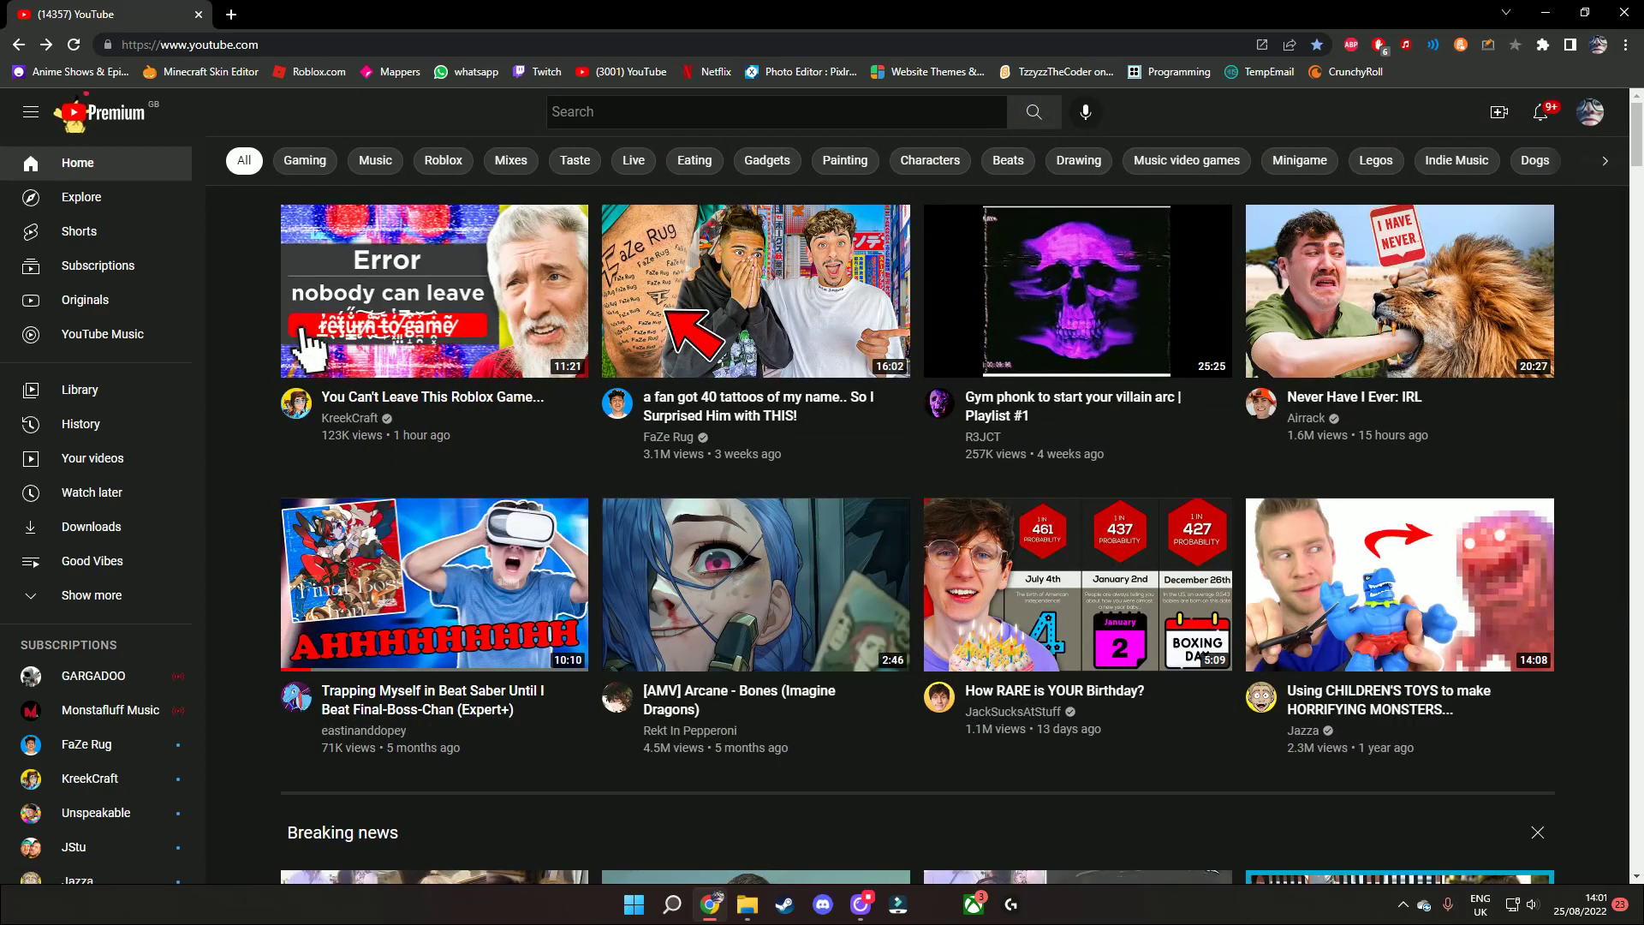